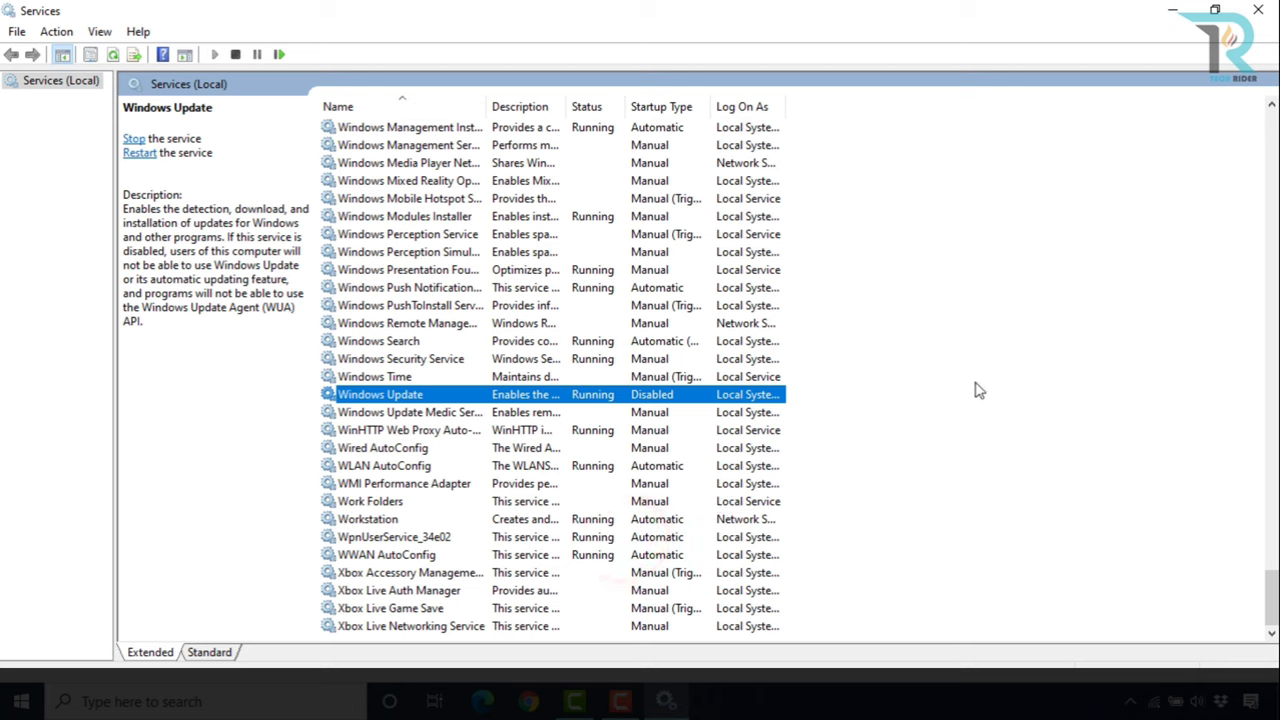
Close the Services window and open Command Prompt as administrator.
left_click(975, 382)
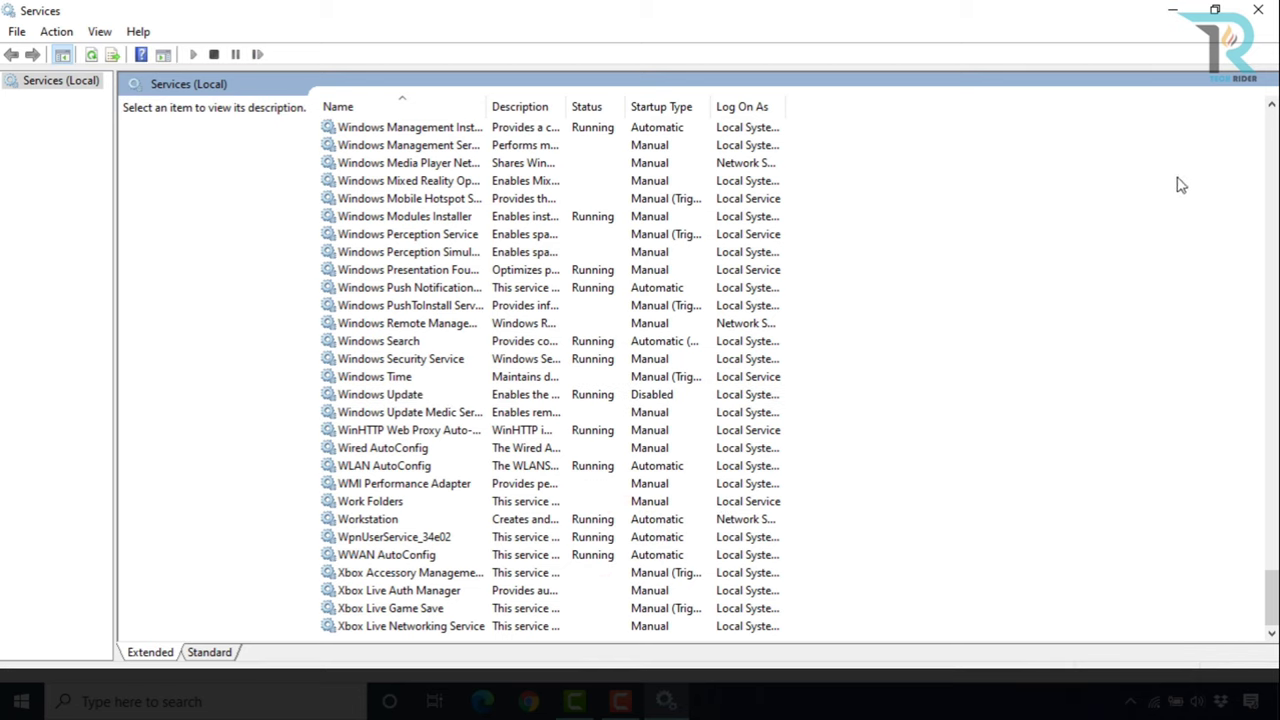
left_click(1249, 15)
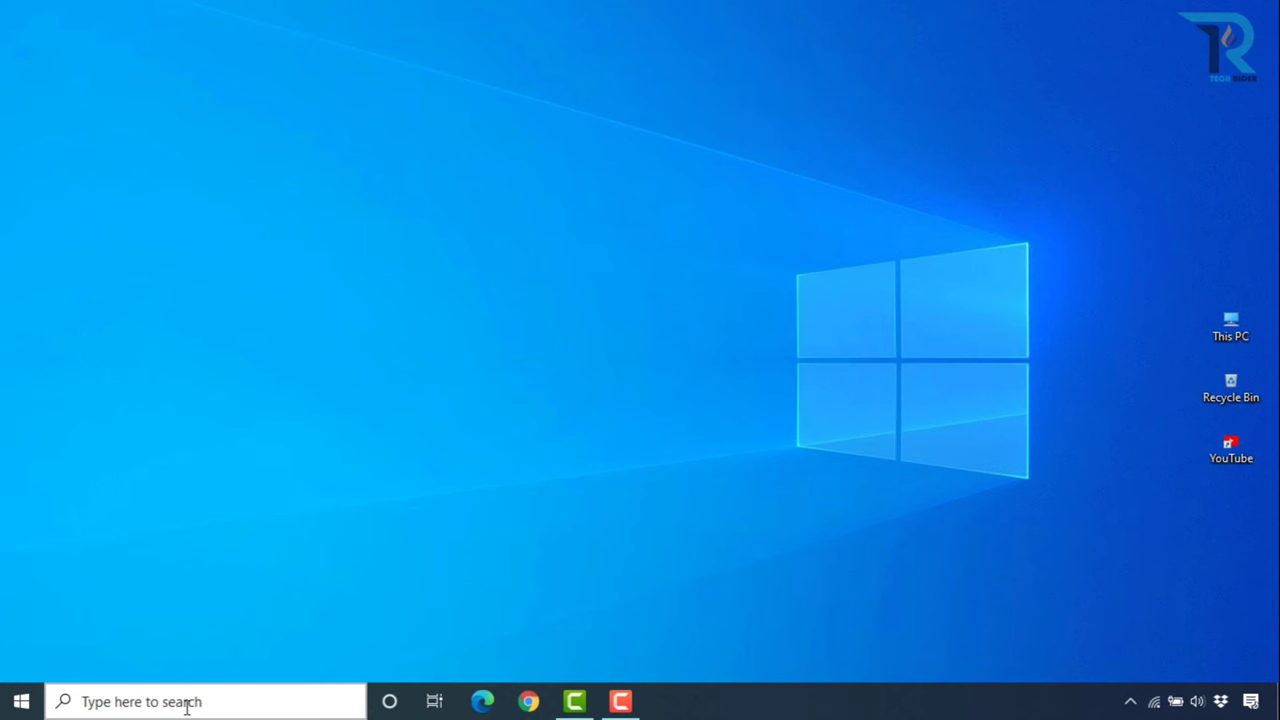
left_click(185, 702)
type("cmd")
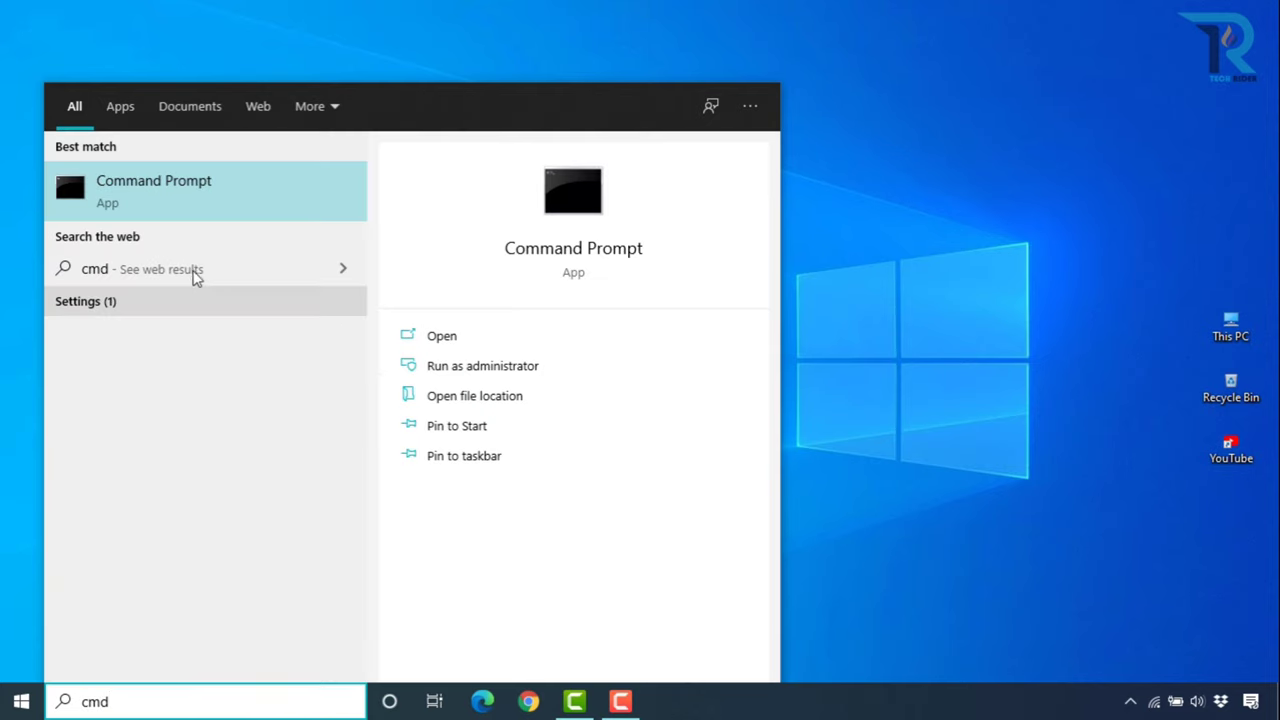
right_click(196, 197)
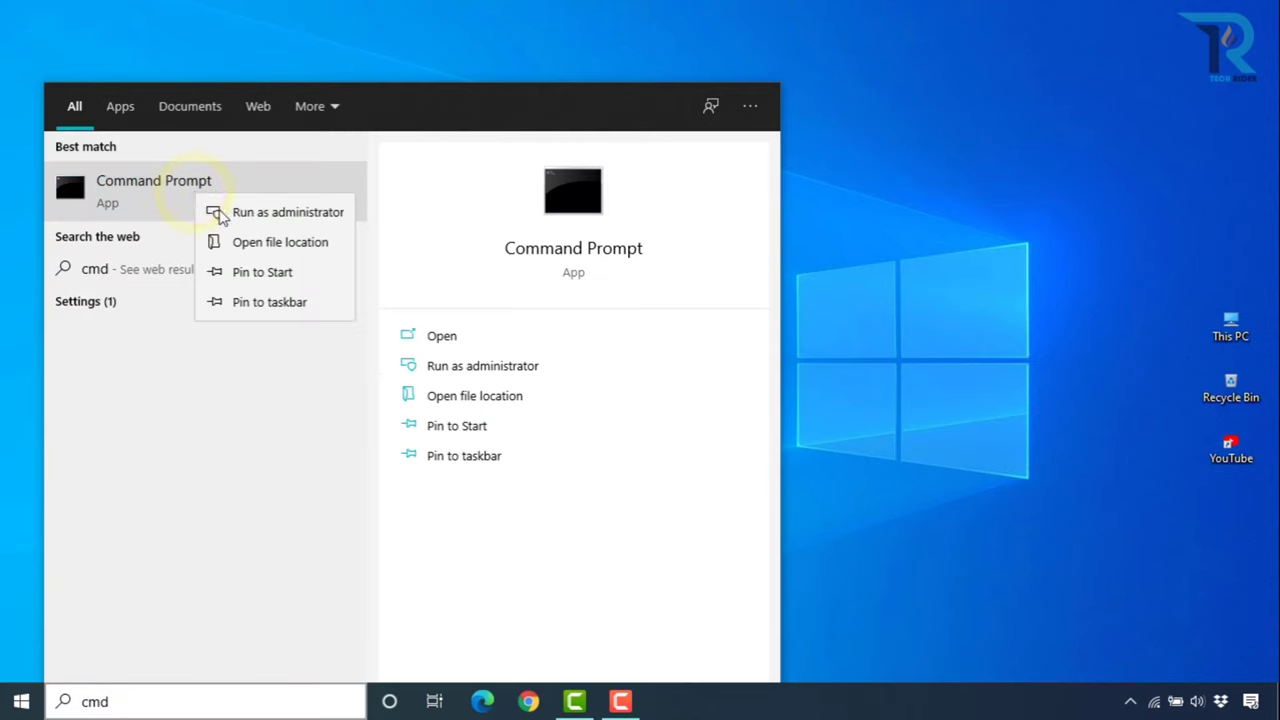
left_click(268, 214)
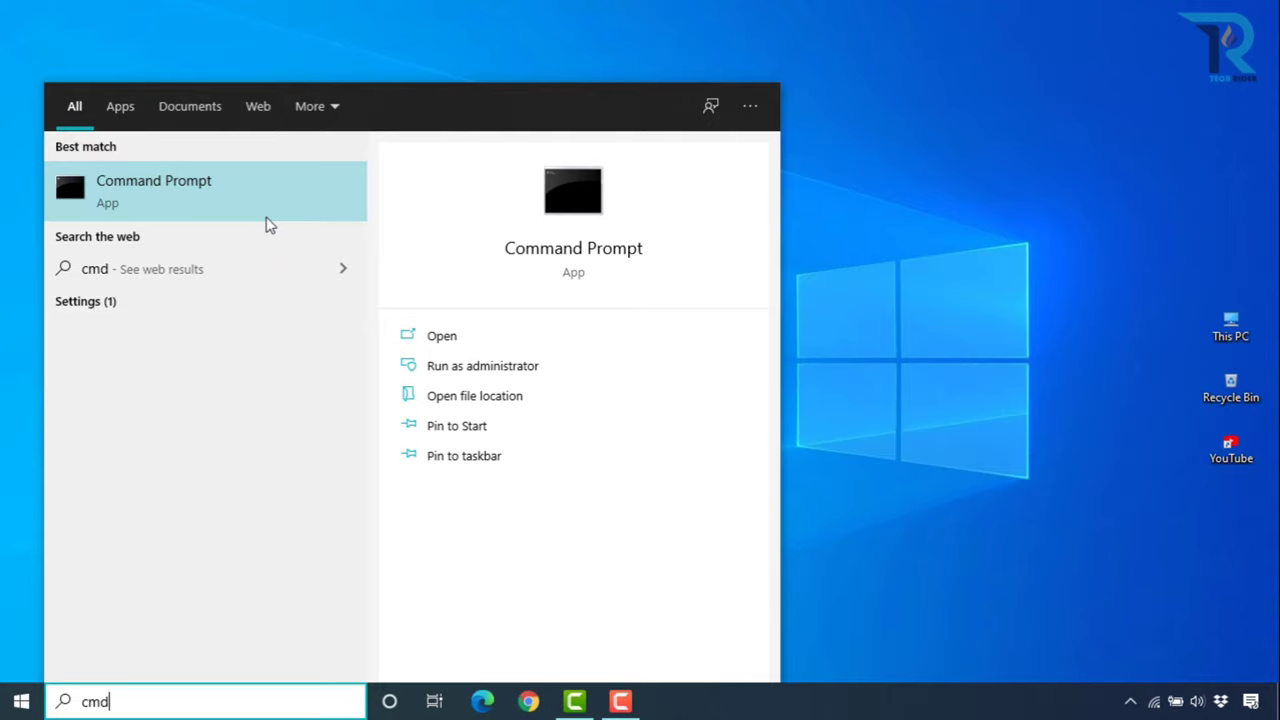
left_click(822, 100)
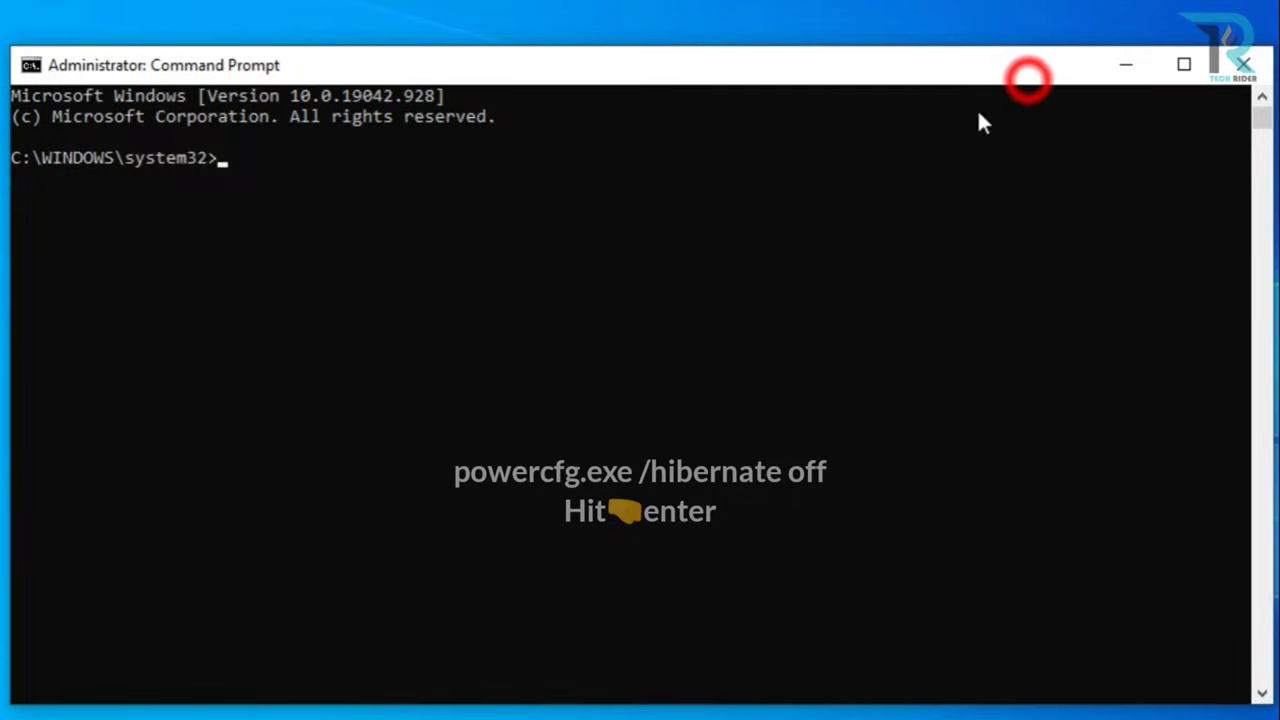
Turn off hibernation by running powercfg.exe /hibernate off, and close Command Prompt.
type("powercfg.exe /hibernate off")
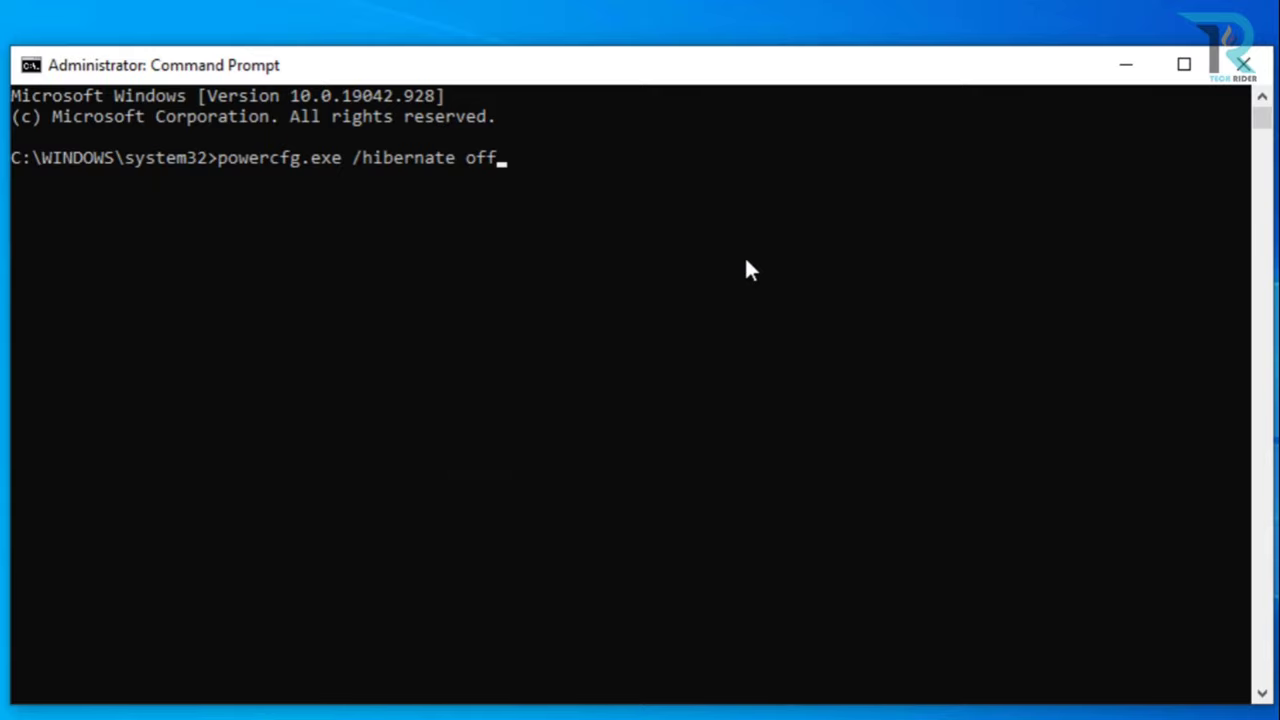
key("Return")
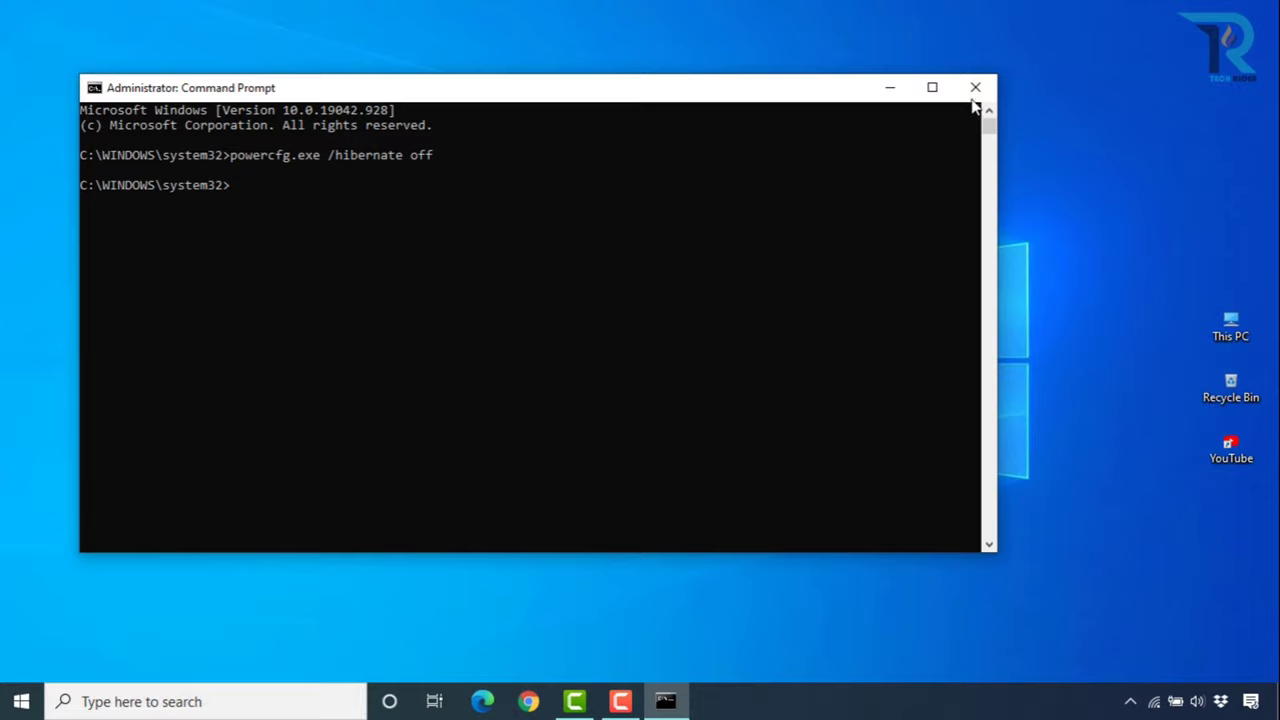
left_click(976, 90)
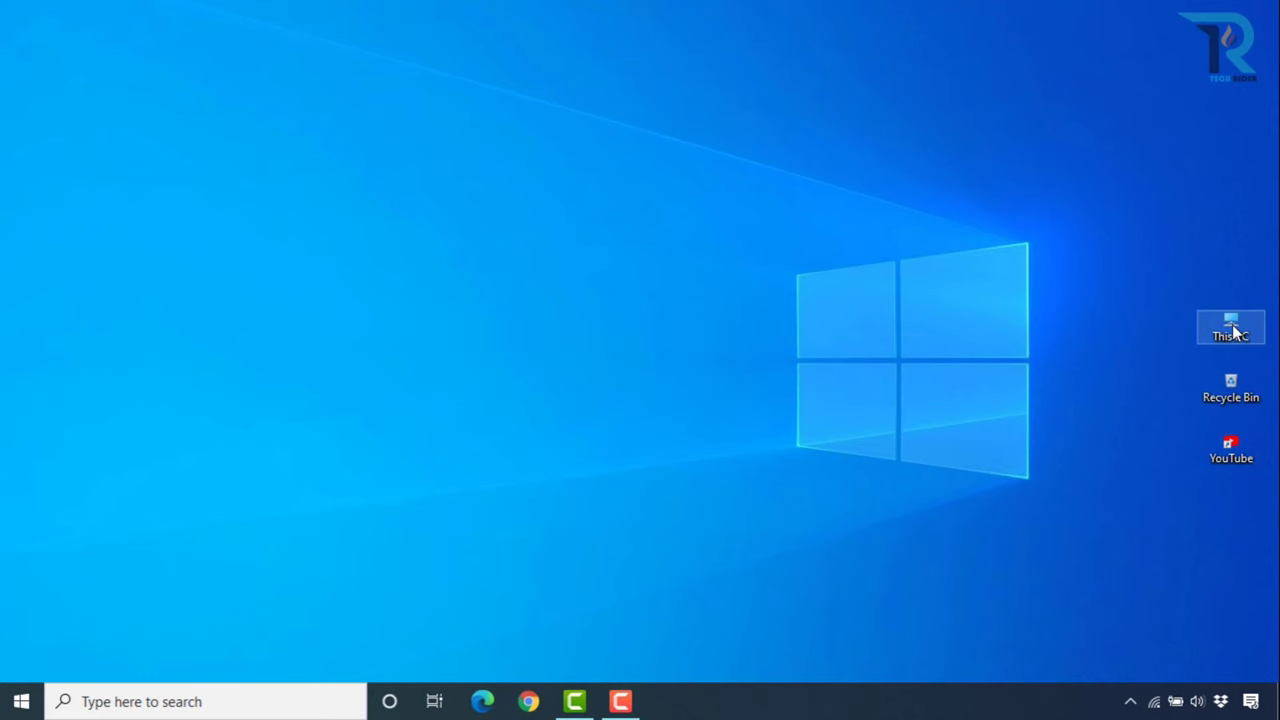
Open This PC in File Explorer and bring up the location settings in the Downloads folder's properties.
double_click(1231, 330)
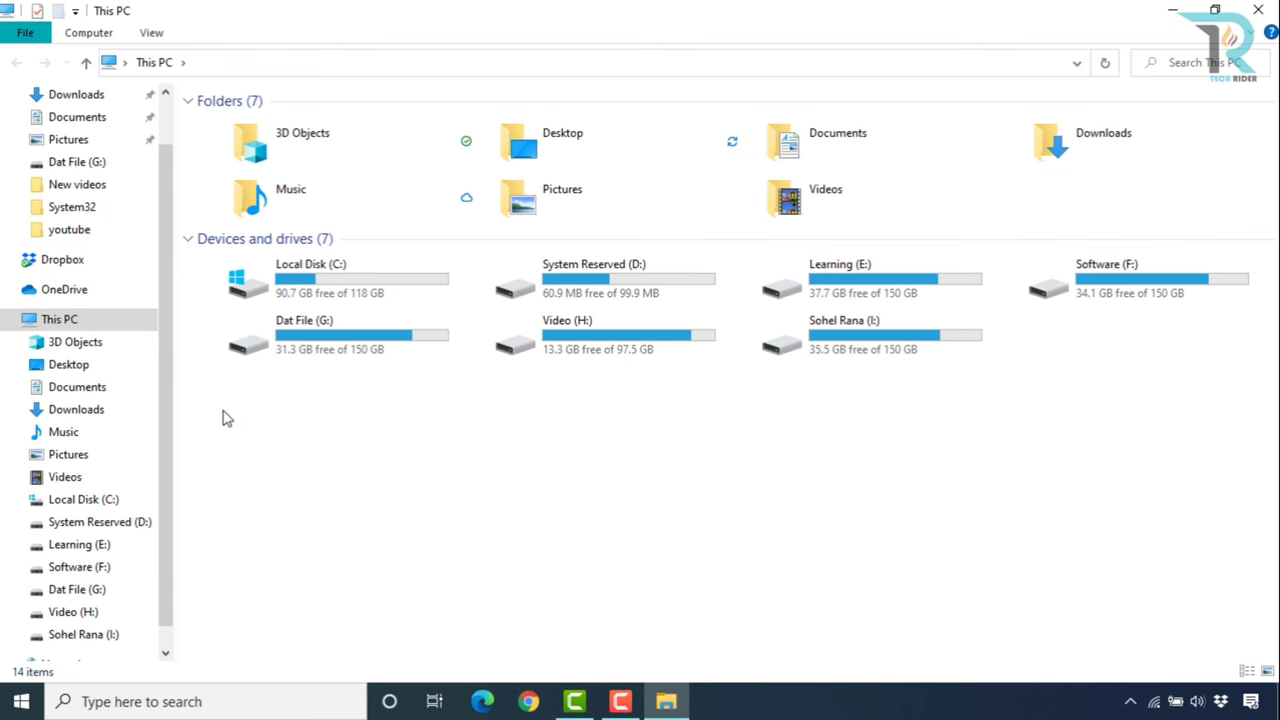
left_click(72, 409)
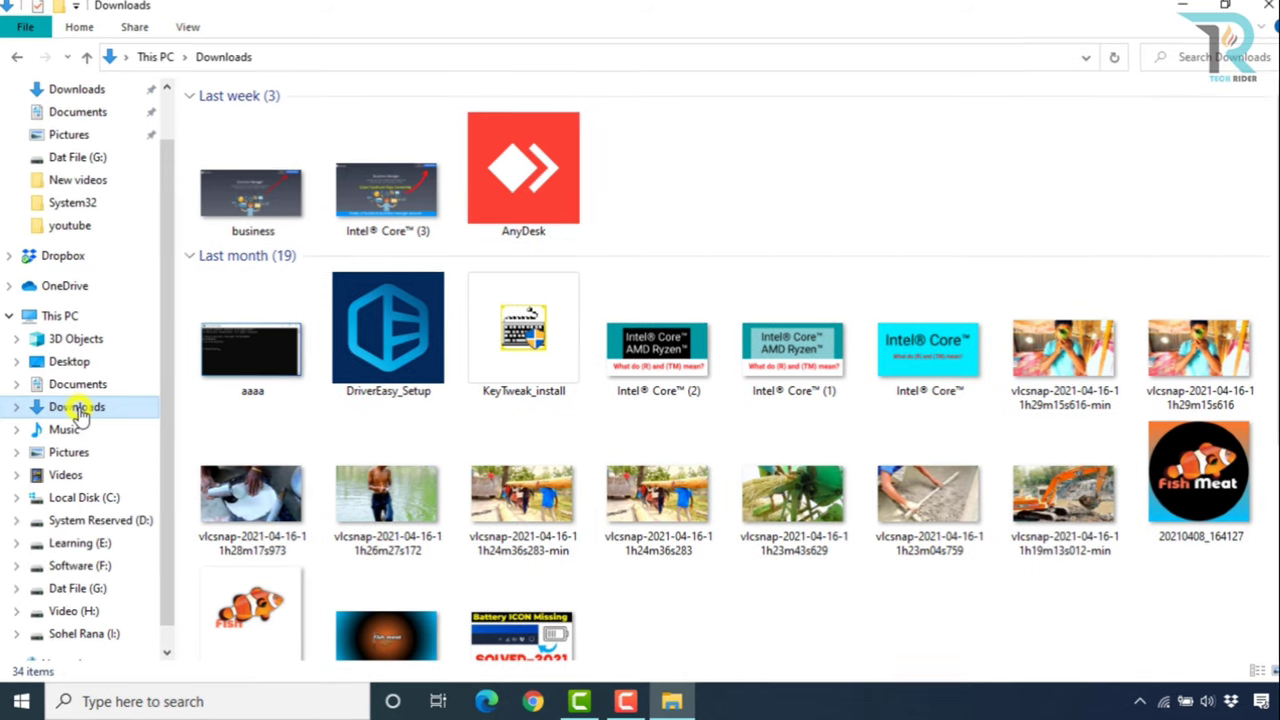
right_click(79, 410)
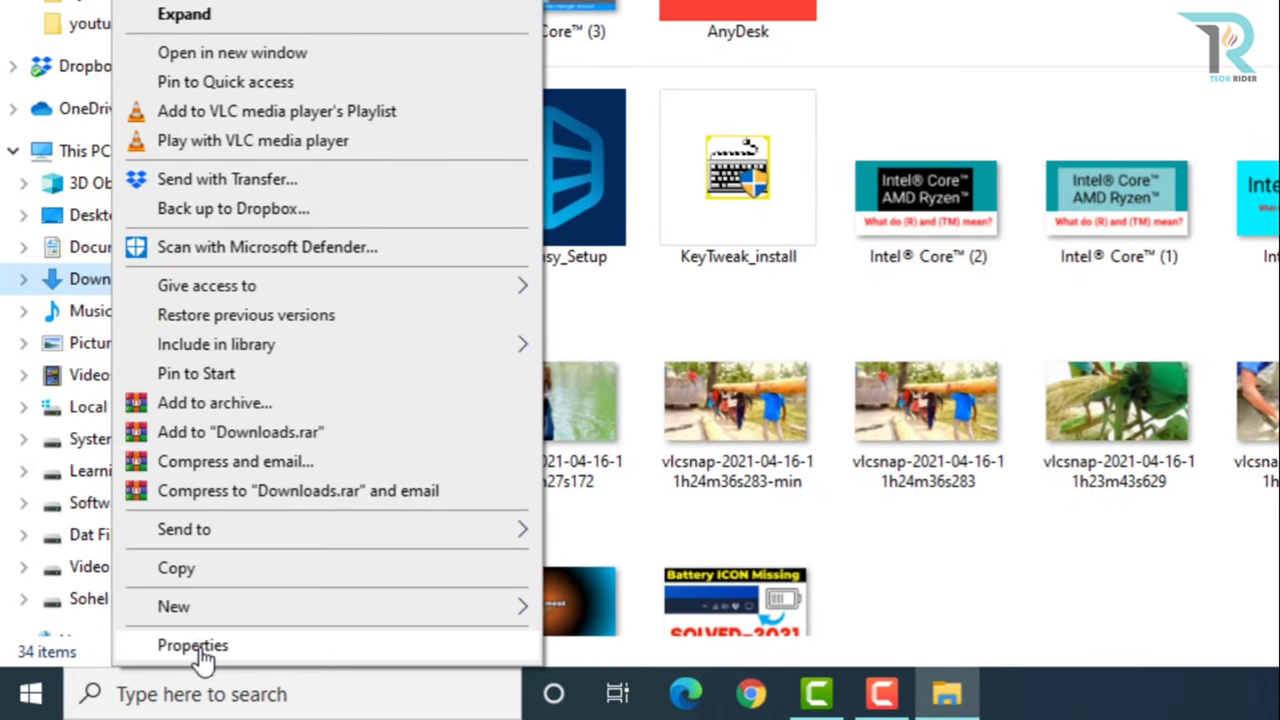
left_click(197, 648)
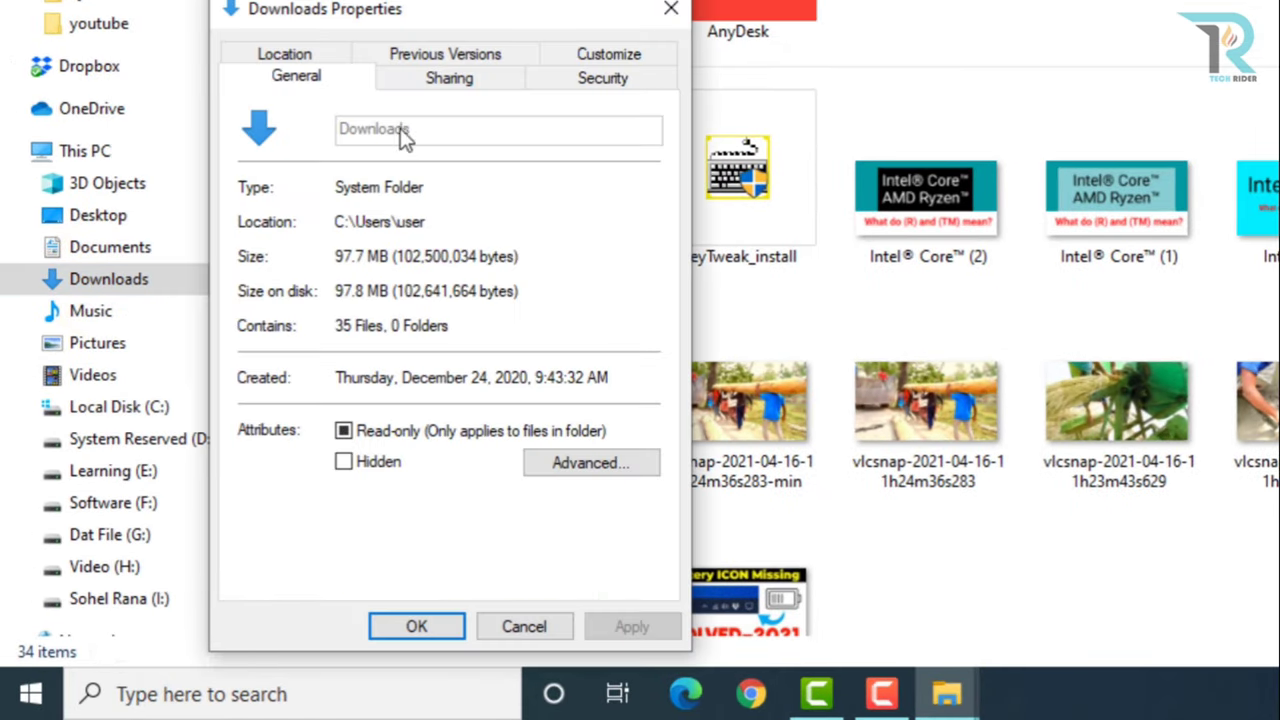
left_click(258, 52)
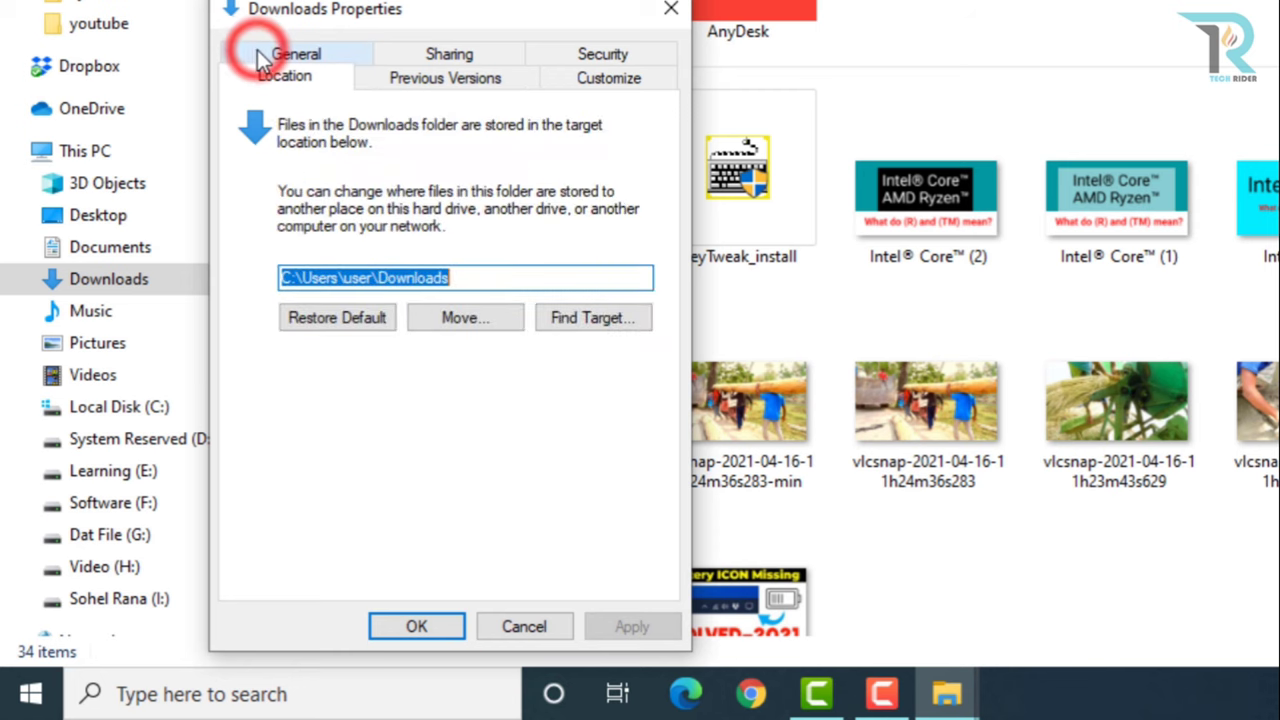
Choose the Dat File (G:) drive as the new target location for the Downloads folder.
left_click(331, 328)
left_click(455, 322)
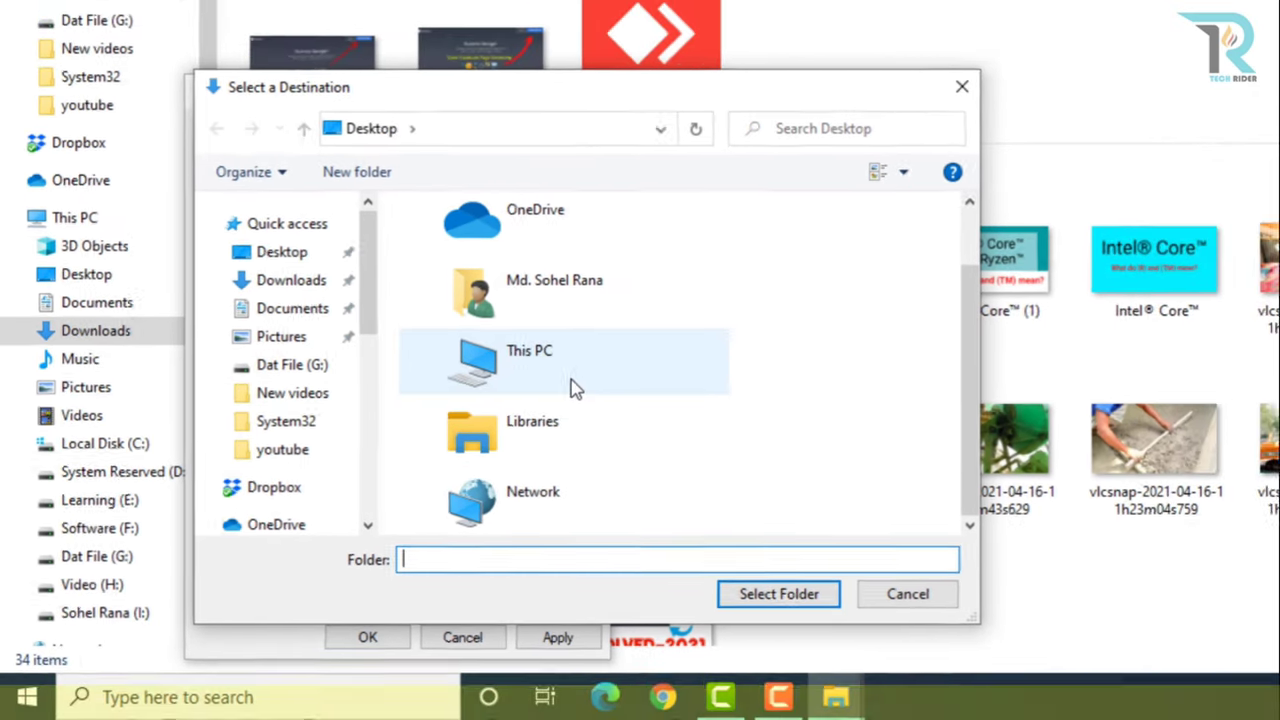
left_click(649, 338)
double_click(525, 410)
scroll(525, 410, "down", 6)
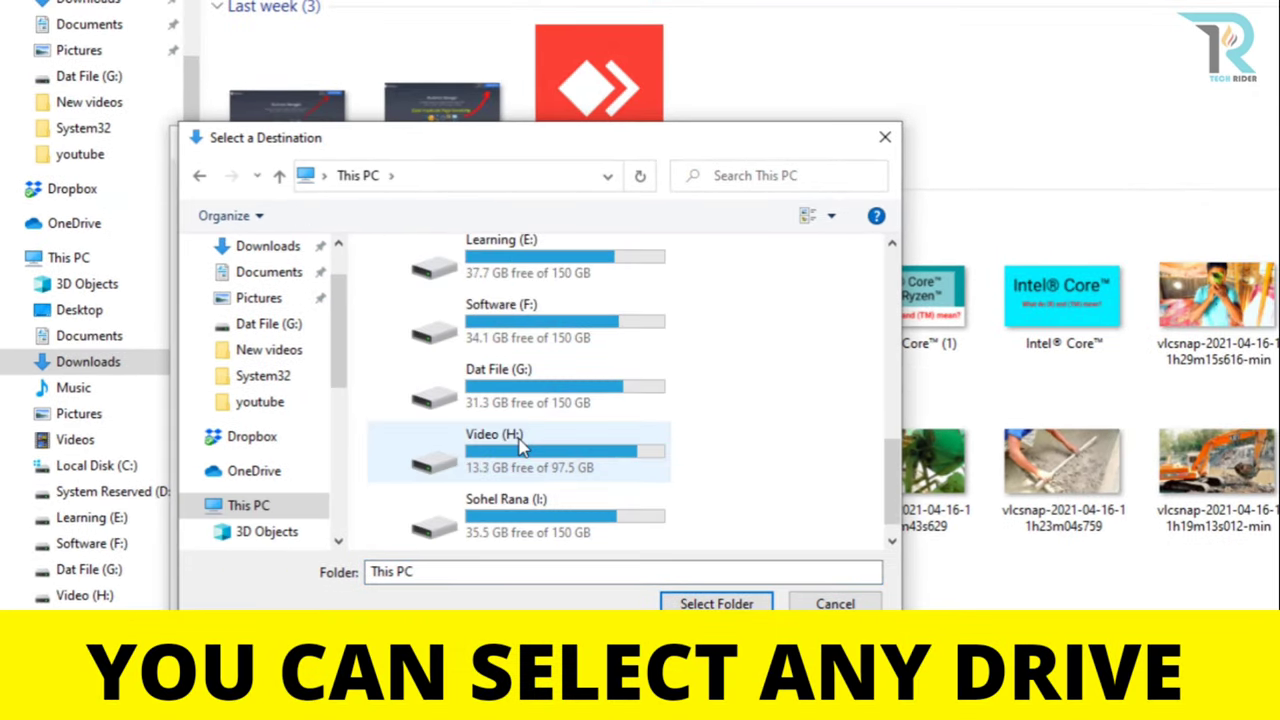
left_click(522, 380)
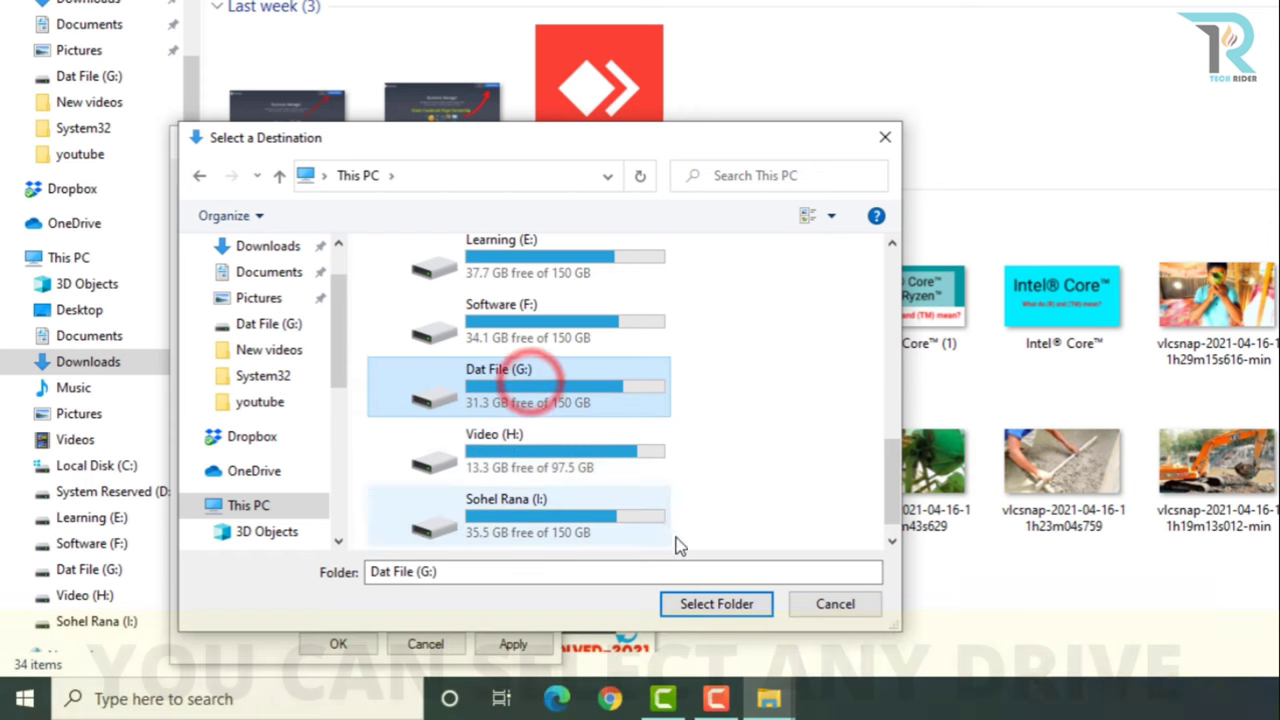
left_click(710, 604)
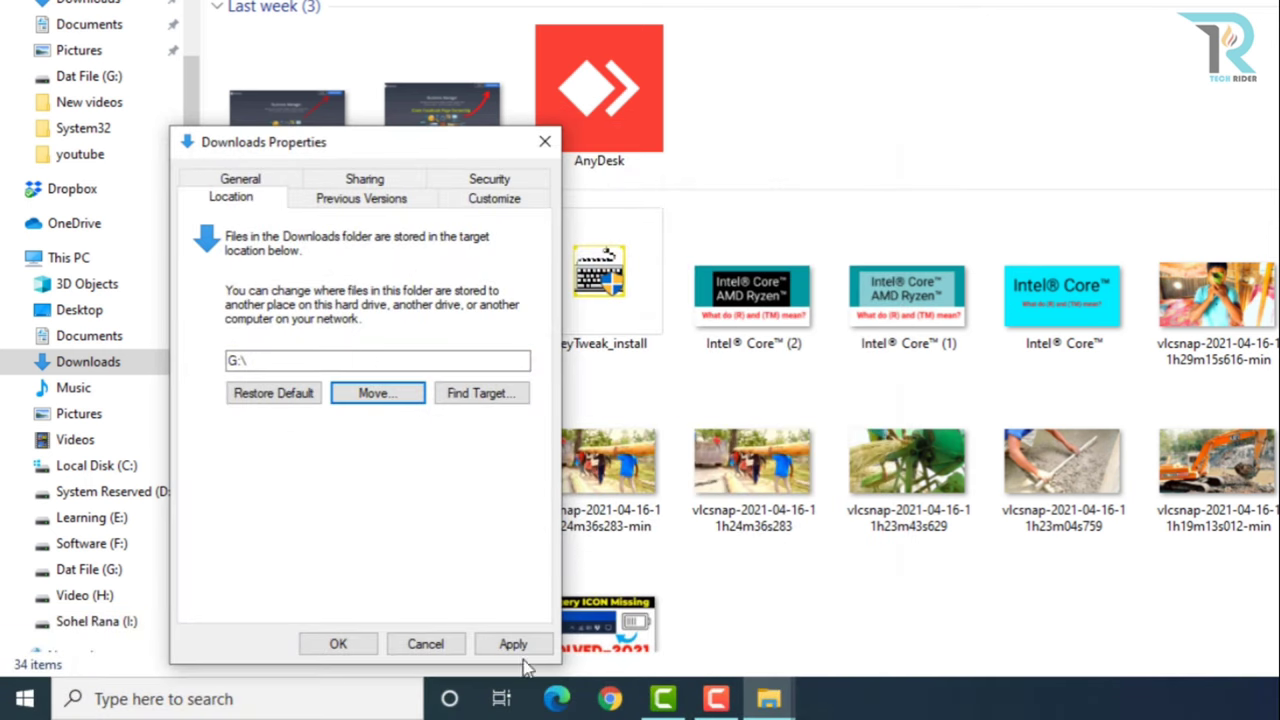
Apply the new Downloads location, agree to move all files from the old location, and close the properties.
left_click(513, 645)
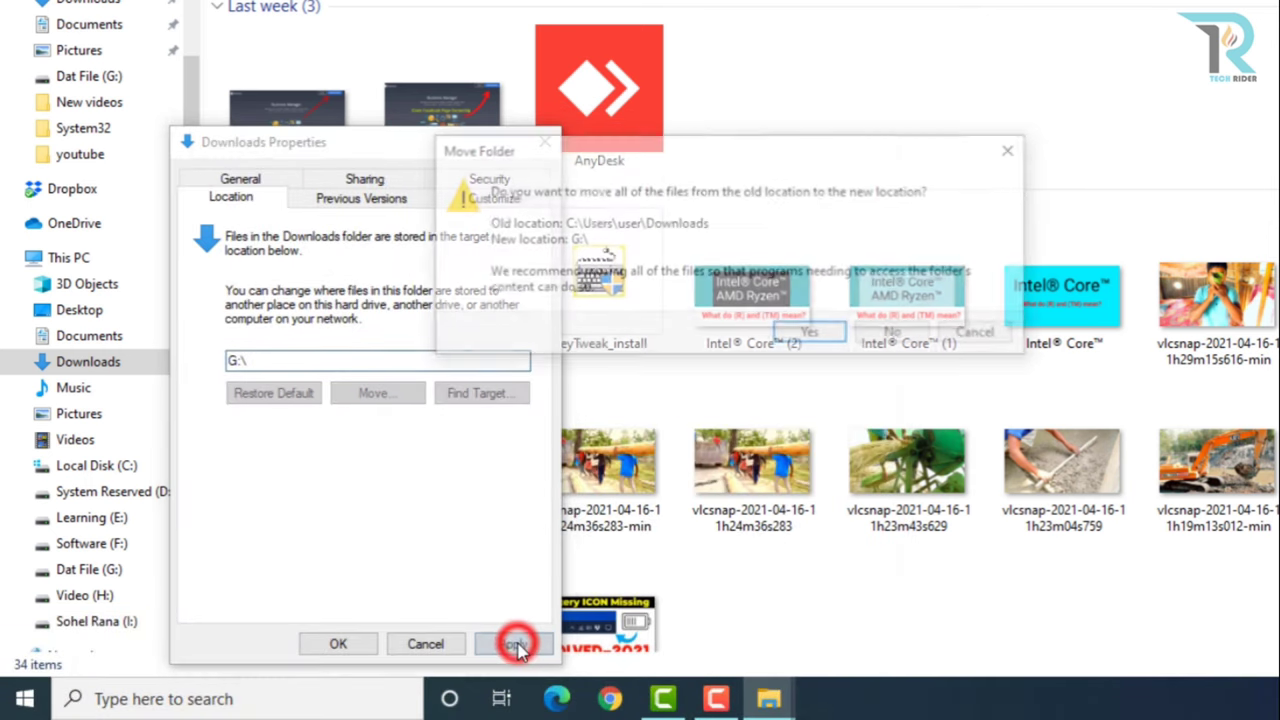
left_click(810, 336)
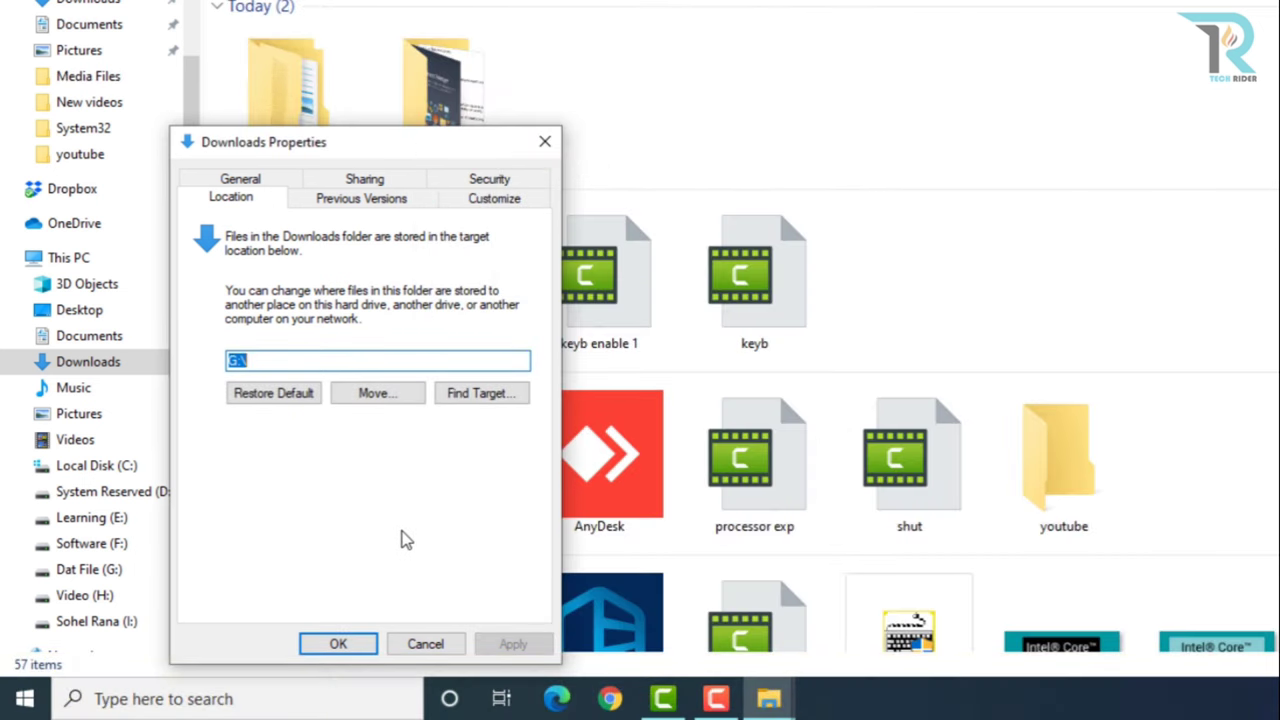
left_click(337, 645)
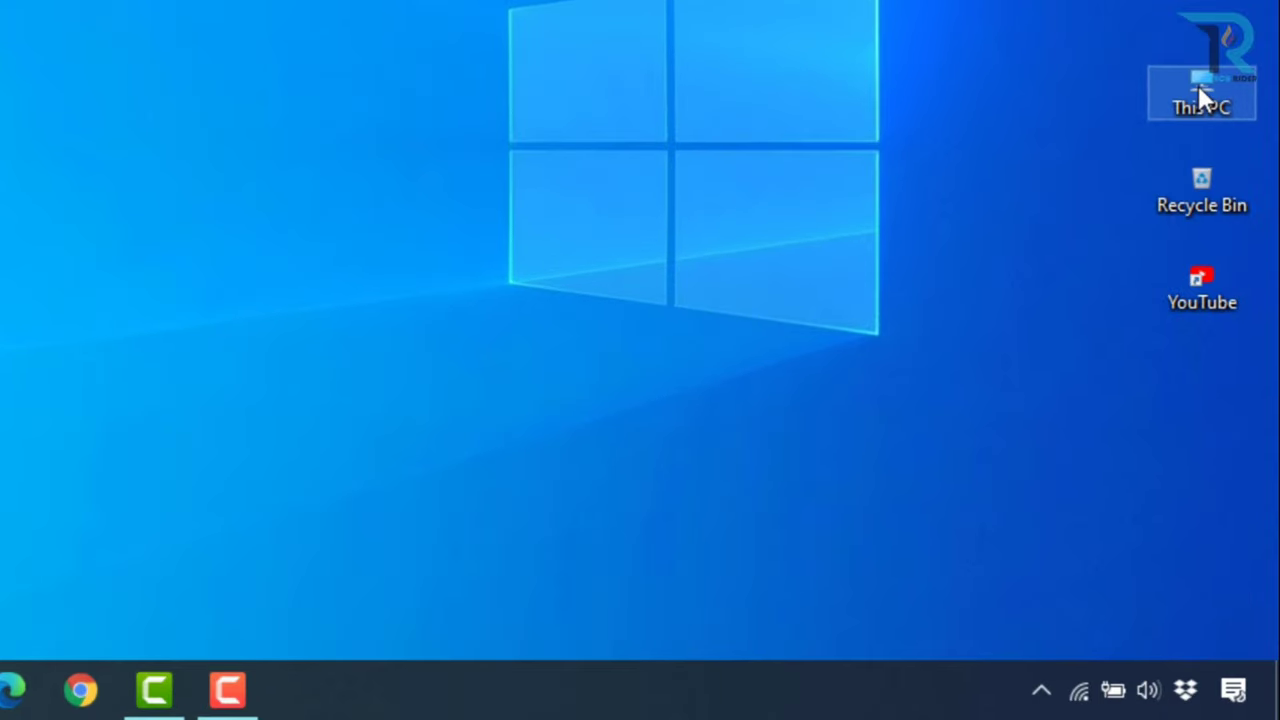
Open the System Protection settings by way of This PC's properties.
left_click(1228, 322)
right_click(1198, 85)
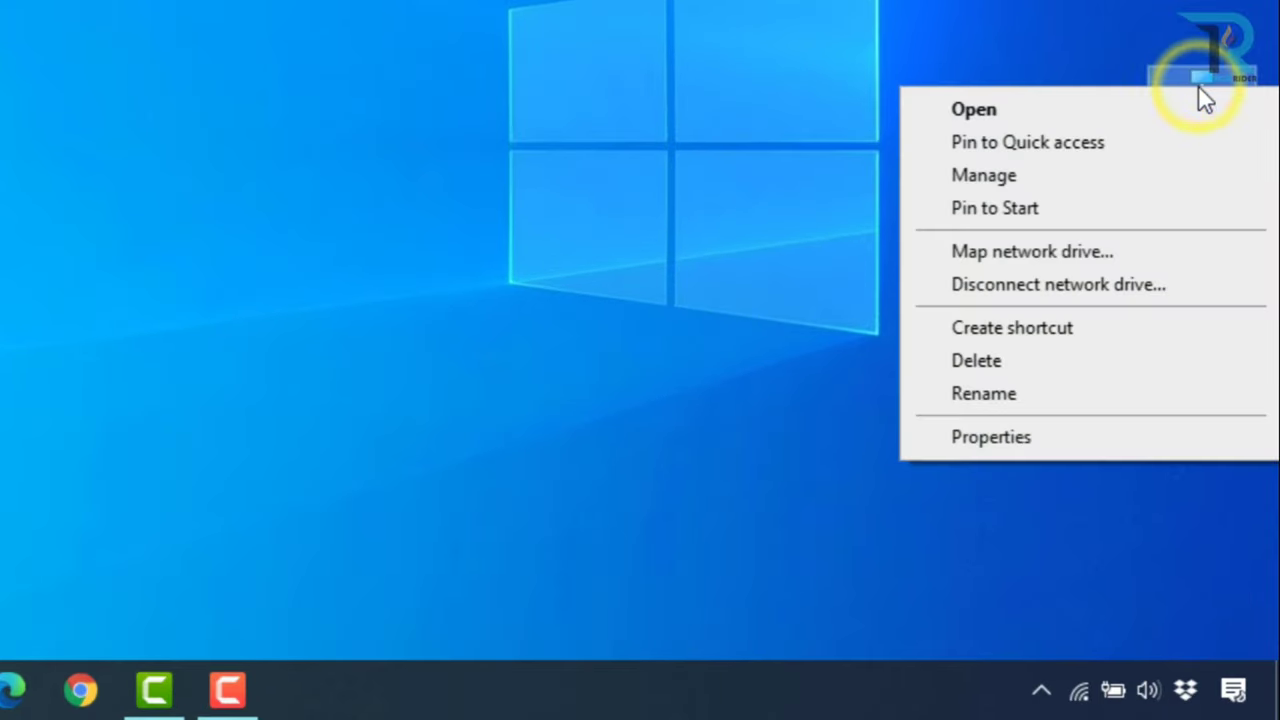
left_click(1030, 440)
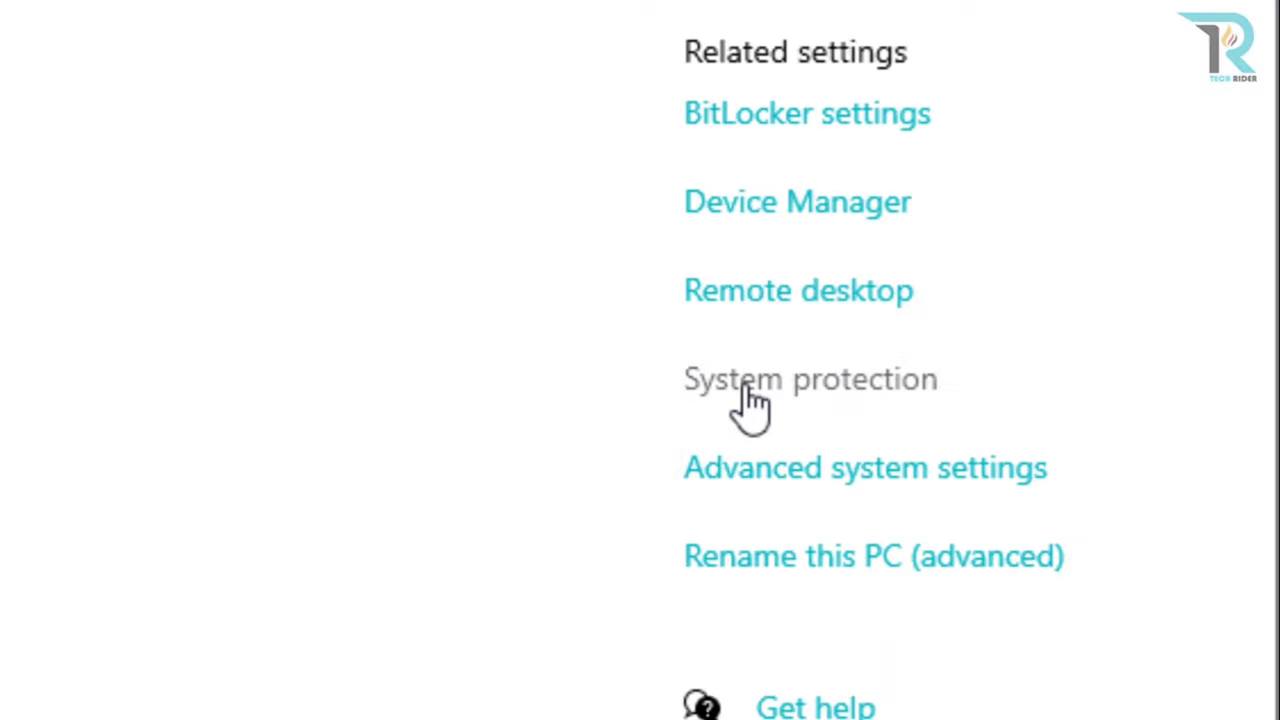
left_click(814, 380)
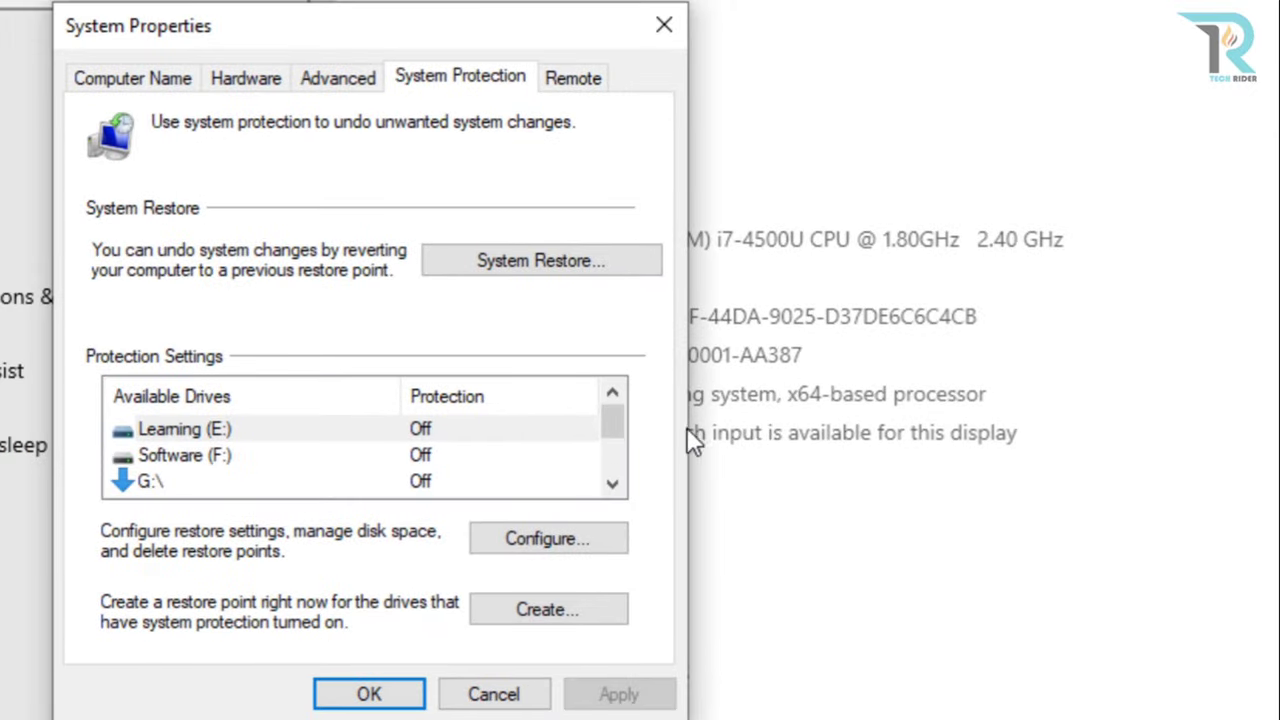
Configure the protection settings of Local Disk (C:) and select the option to disable system protection.
scroll(258, 452, "down", 1)
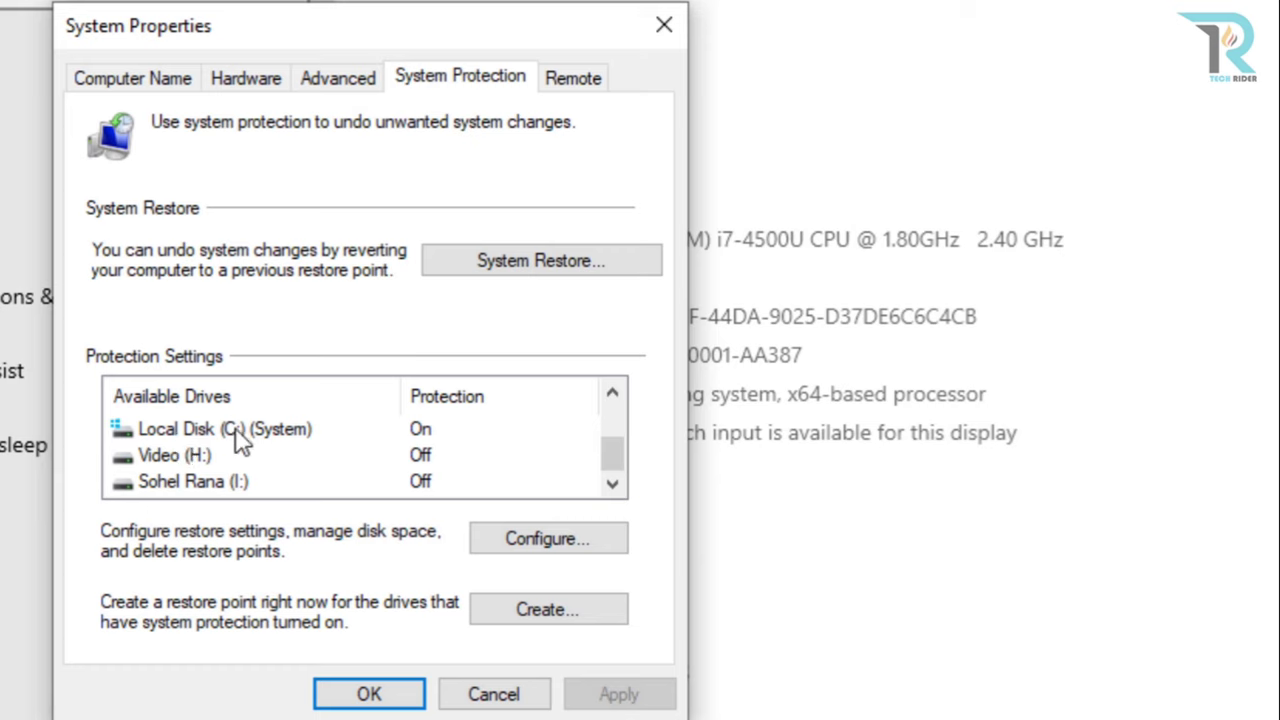
left_click(268, 433)
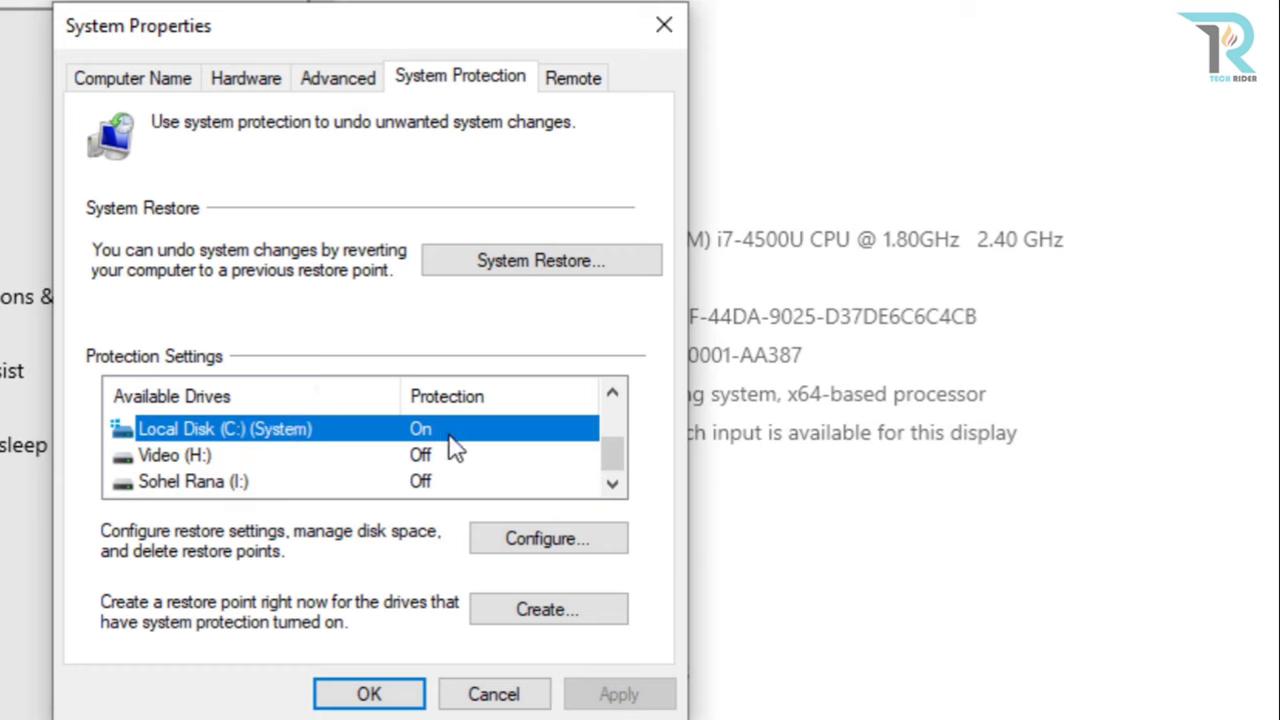
left_click(539, 549)
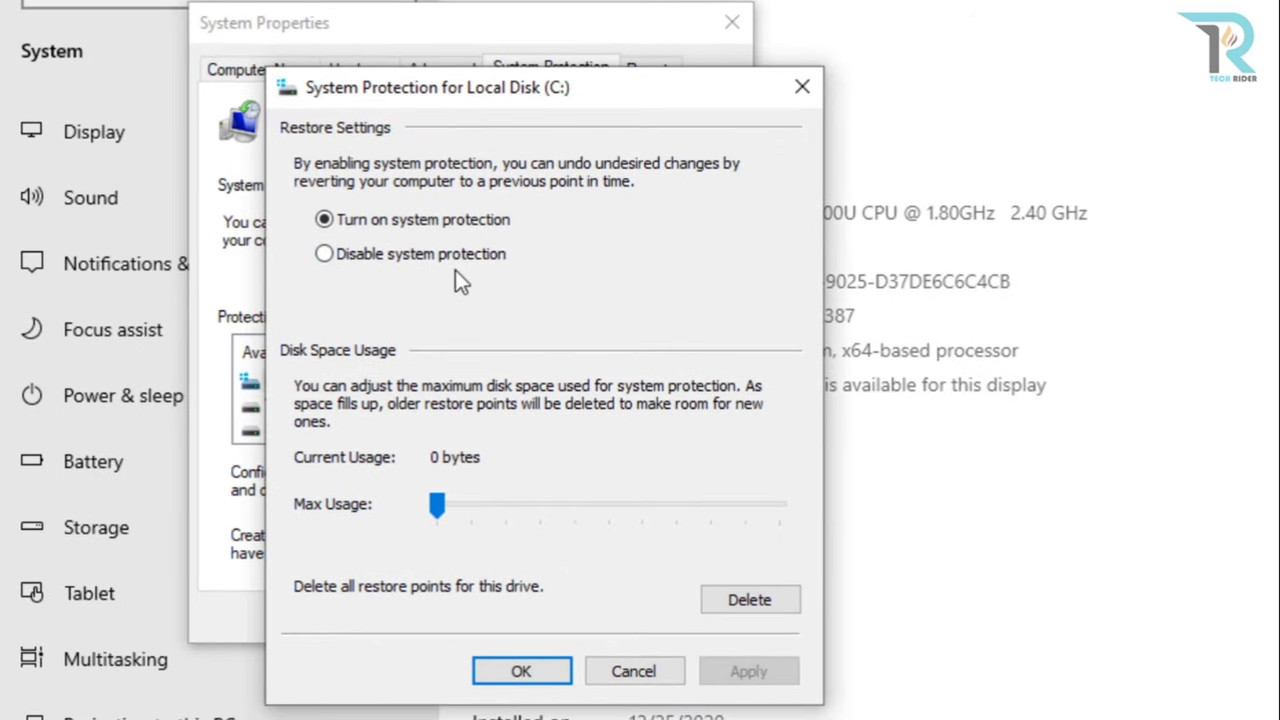
left_click(337, 258)
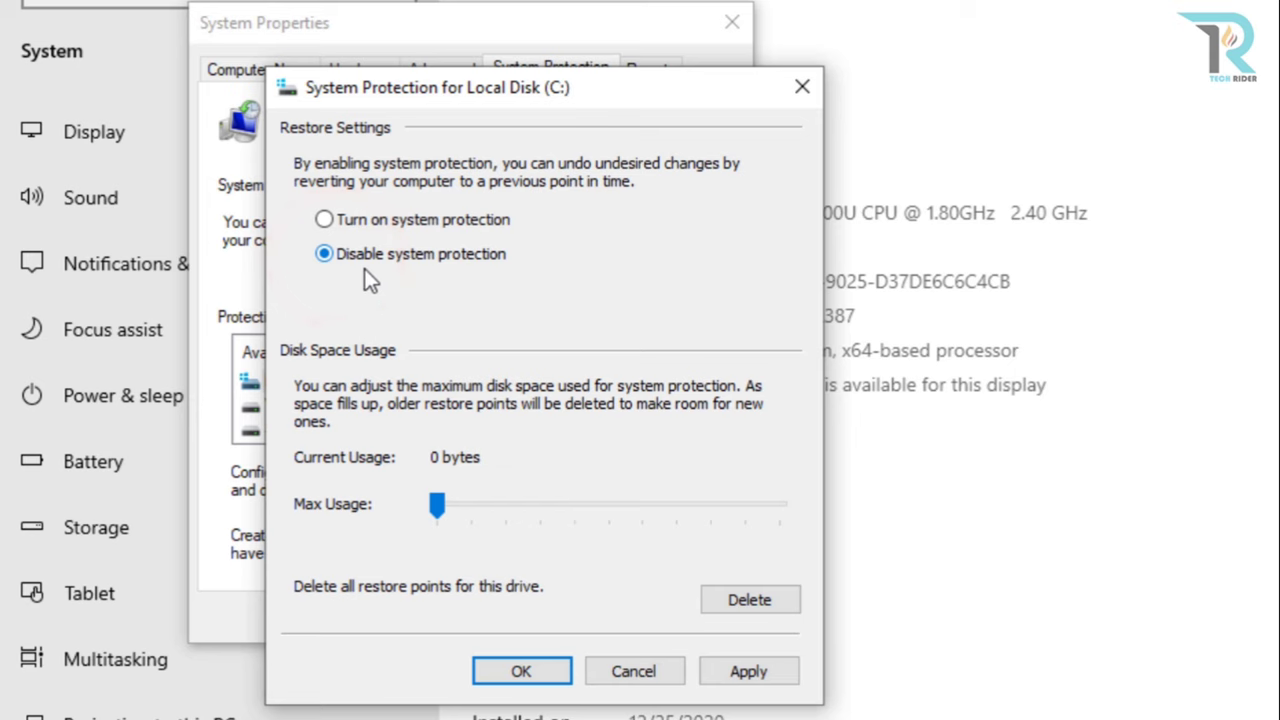
Delete all restore points for Local Disk (C:).
left_click(750, 604)
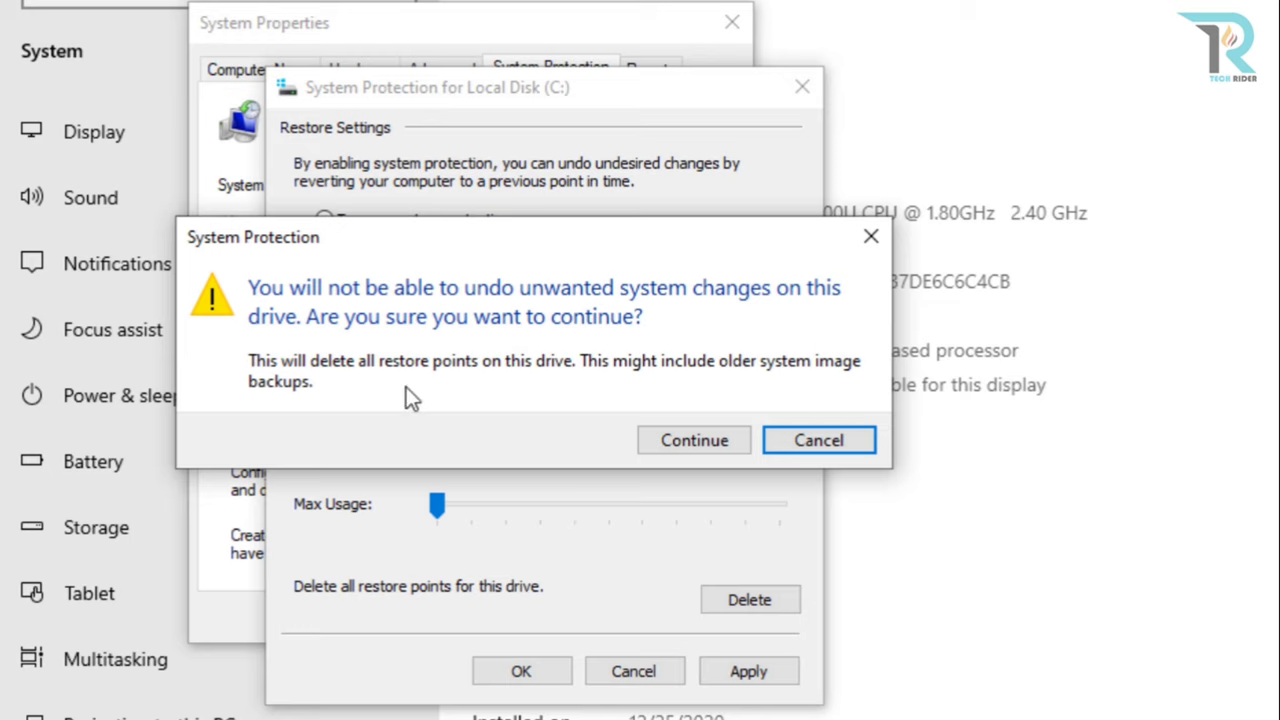
left_click(679, 433)
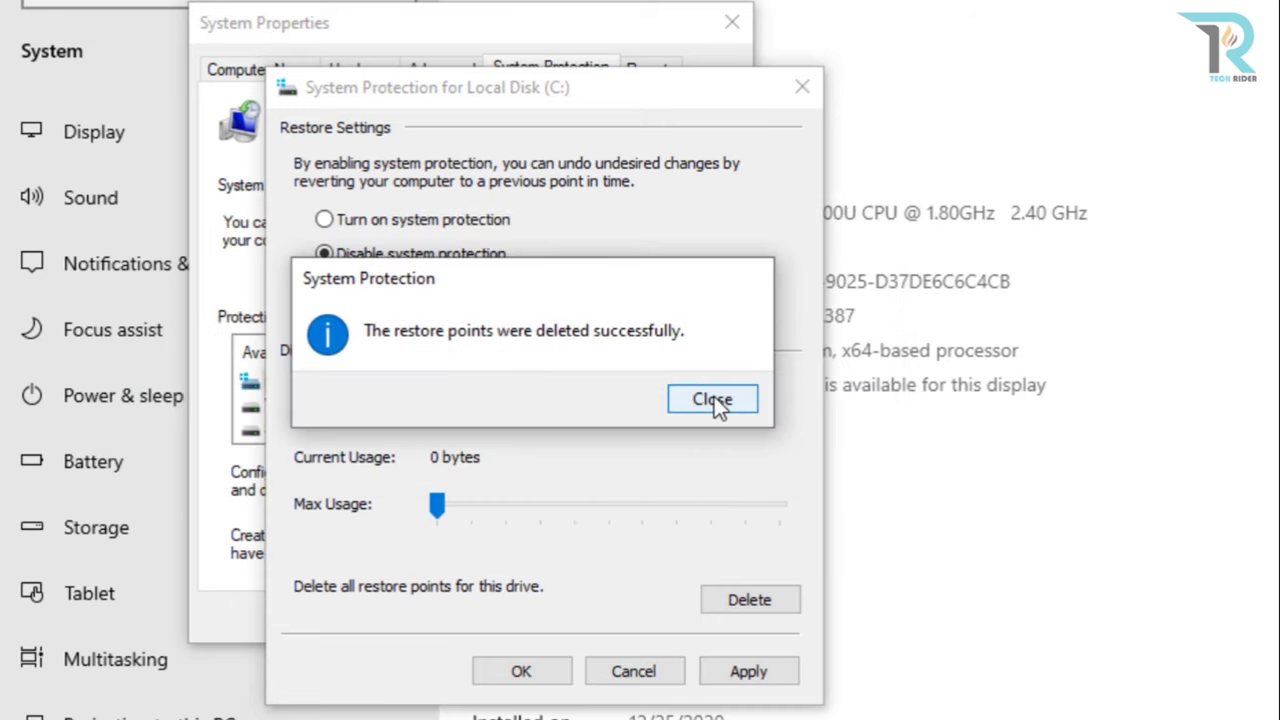
left_click(712, 399)
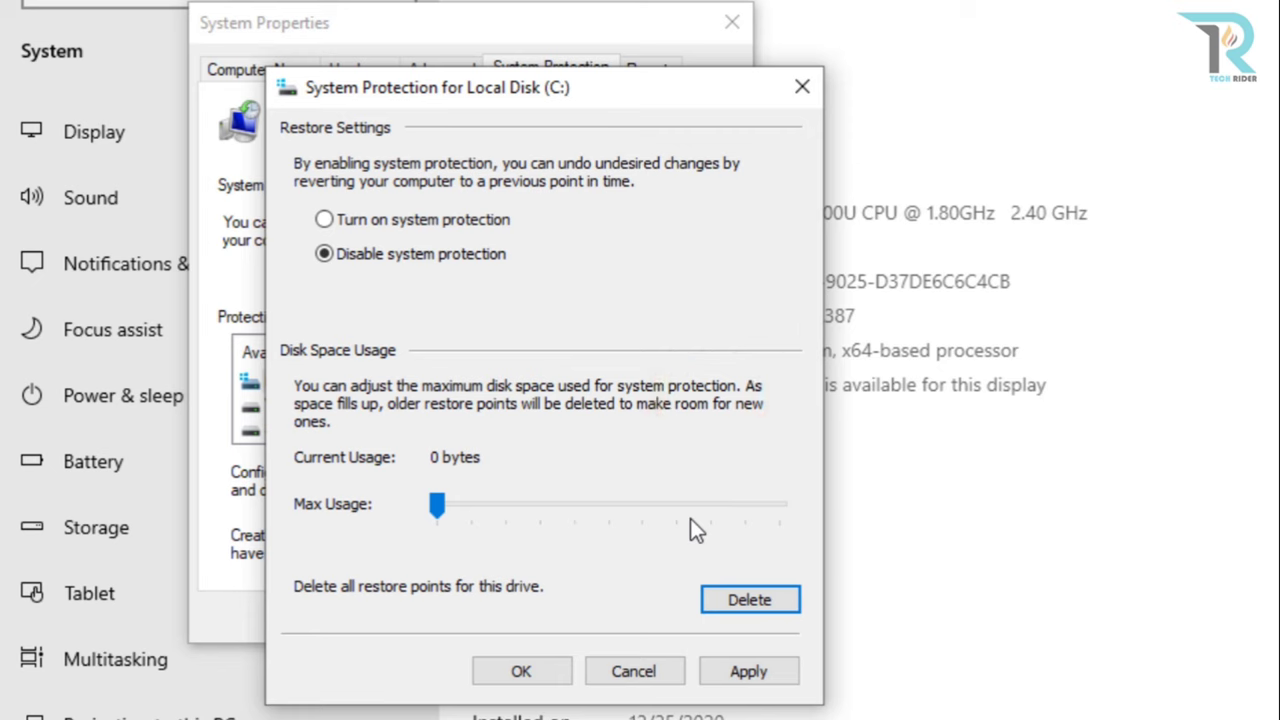
Apply and confirm turning off system protection on Local Disk (C:), and close System Properties and Settings.
left_click(749, 671)
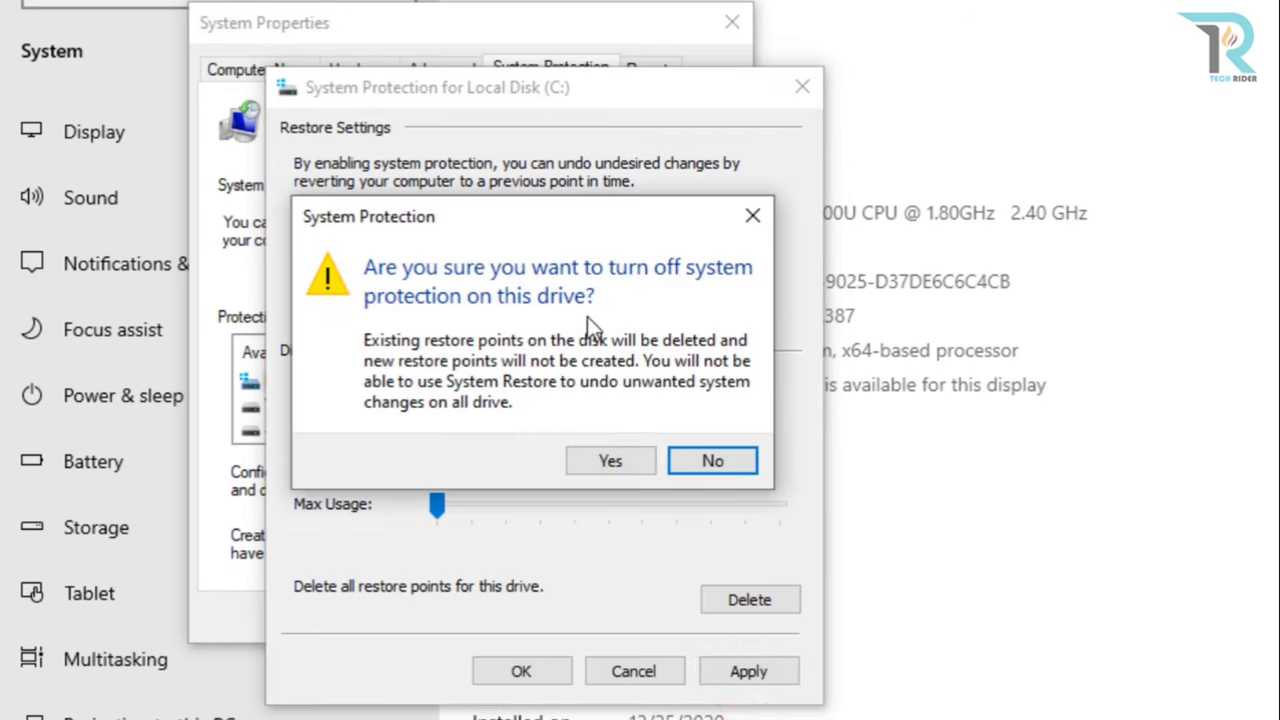
left_click(609, 462)
left_click(521, 671)
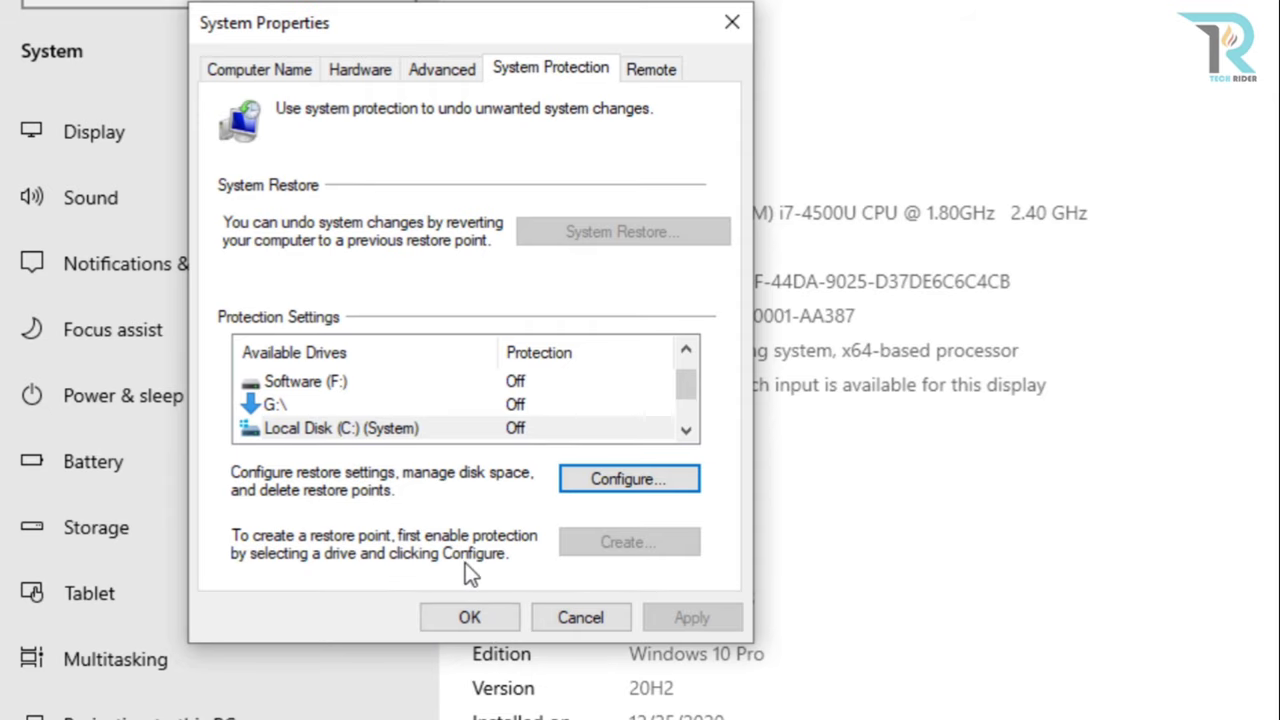
left_click(460, 619)
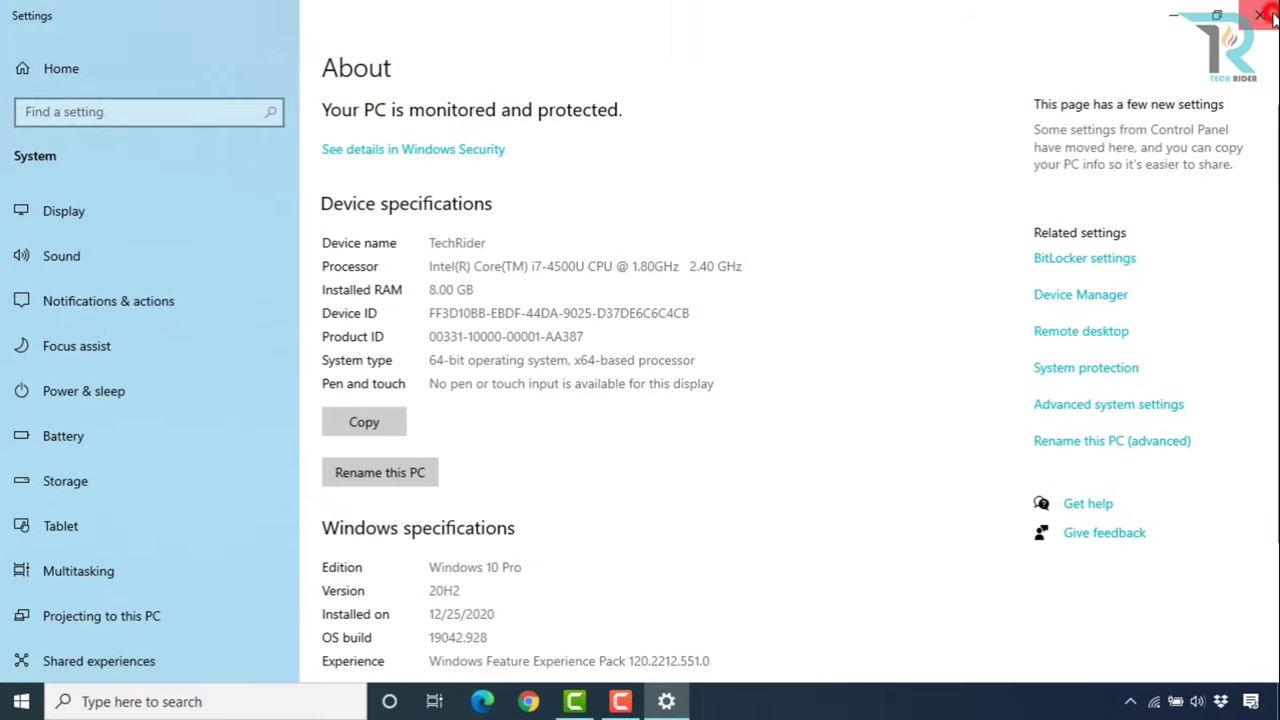
left_click(1260, 15)
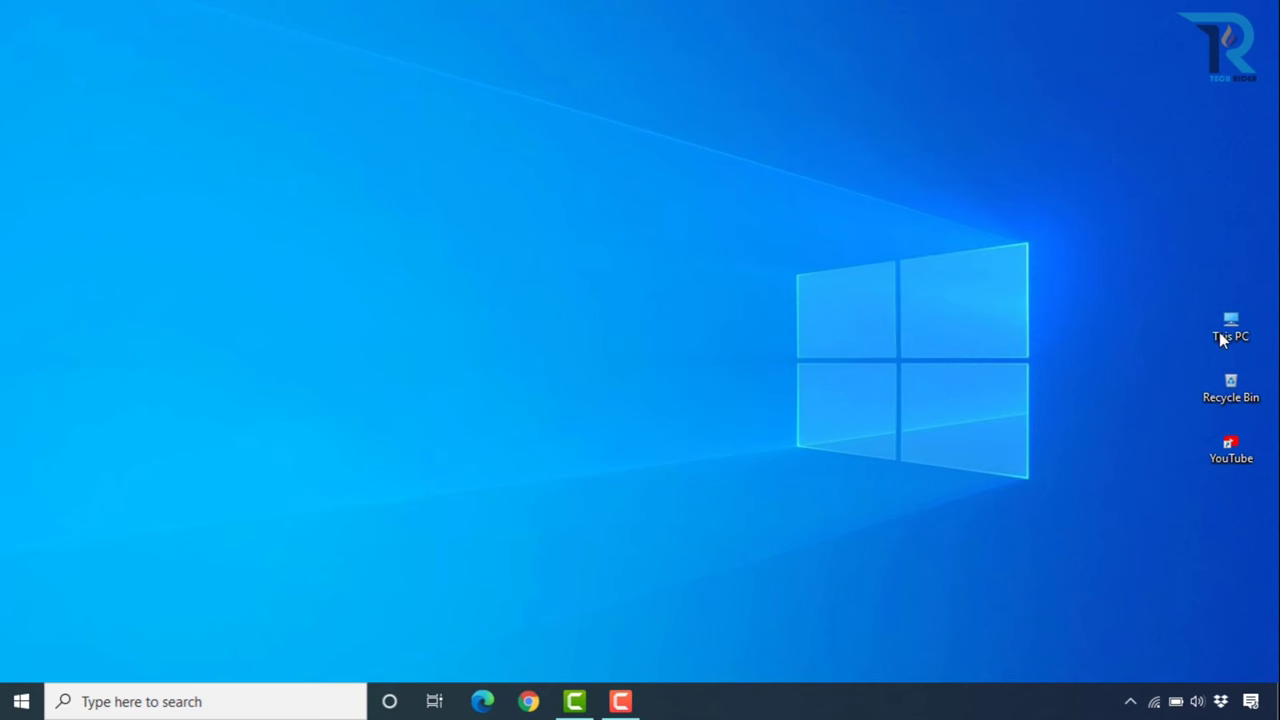
Open the Windows folder on Local Disk (C:) and turn on the display of hidden items.
left_click(1227, 336)
double_click(1227, 336)
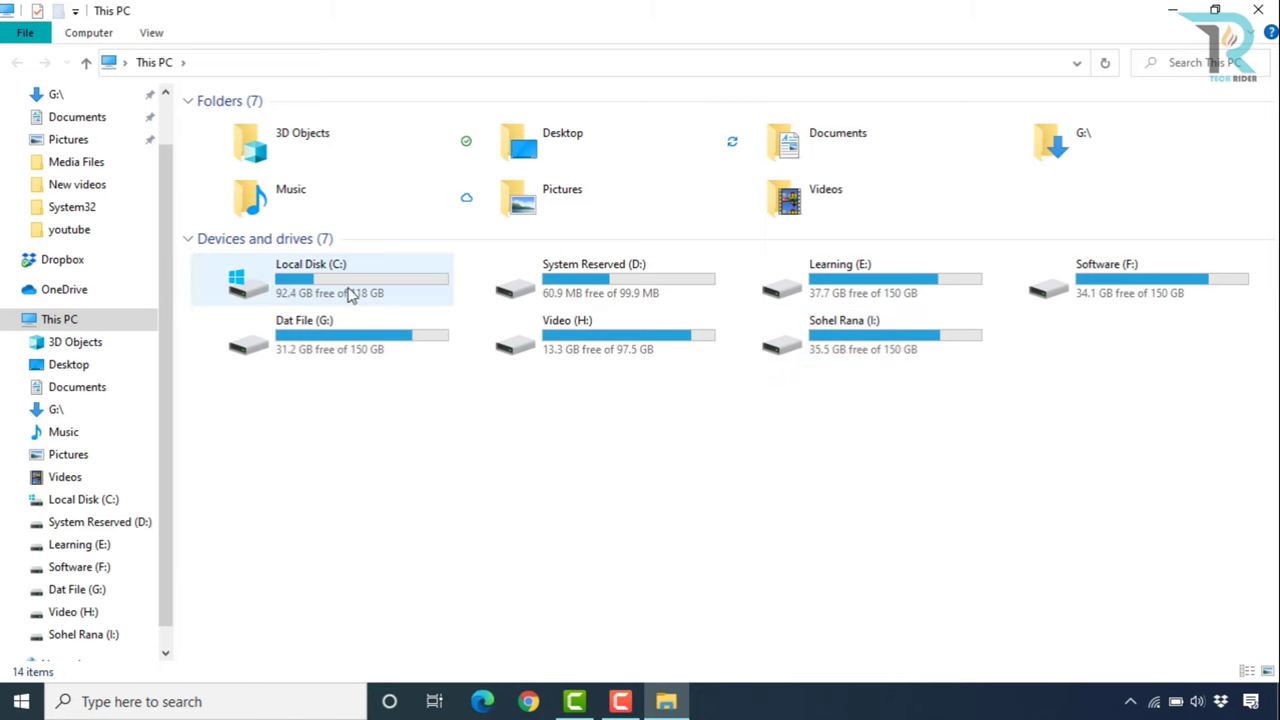
double_click(338, 282)
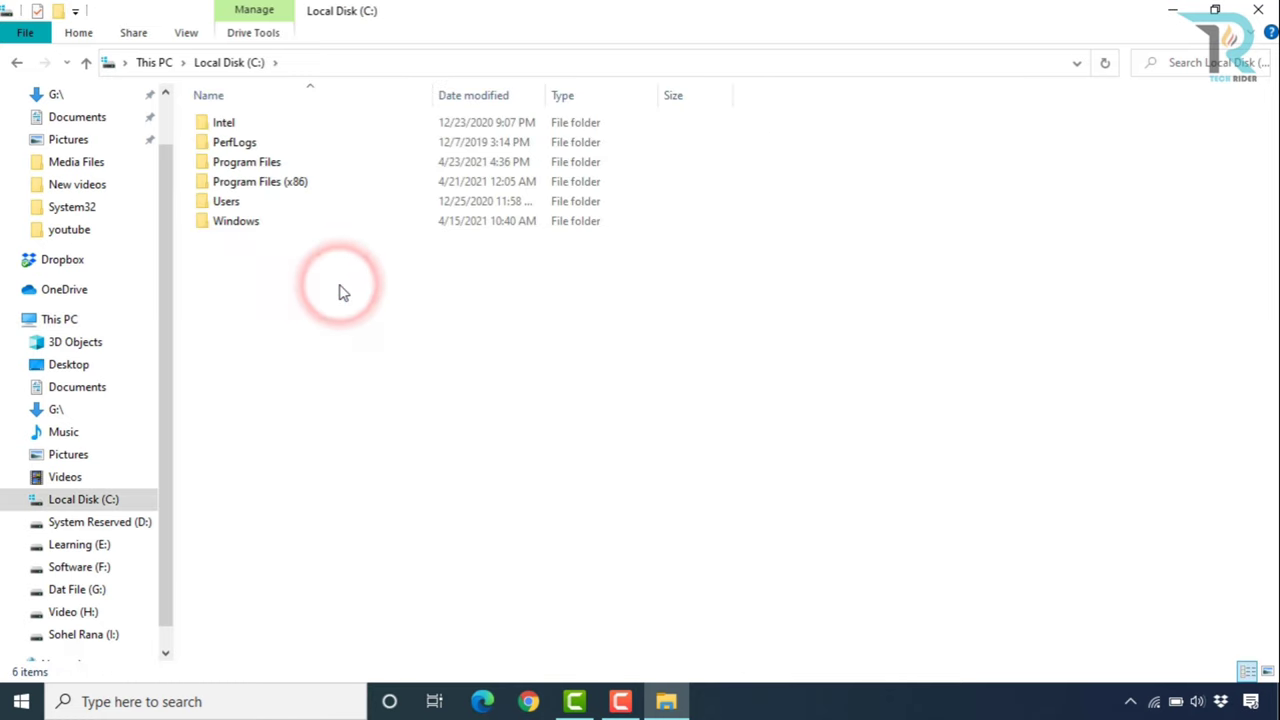
double_click(350, 320)
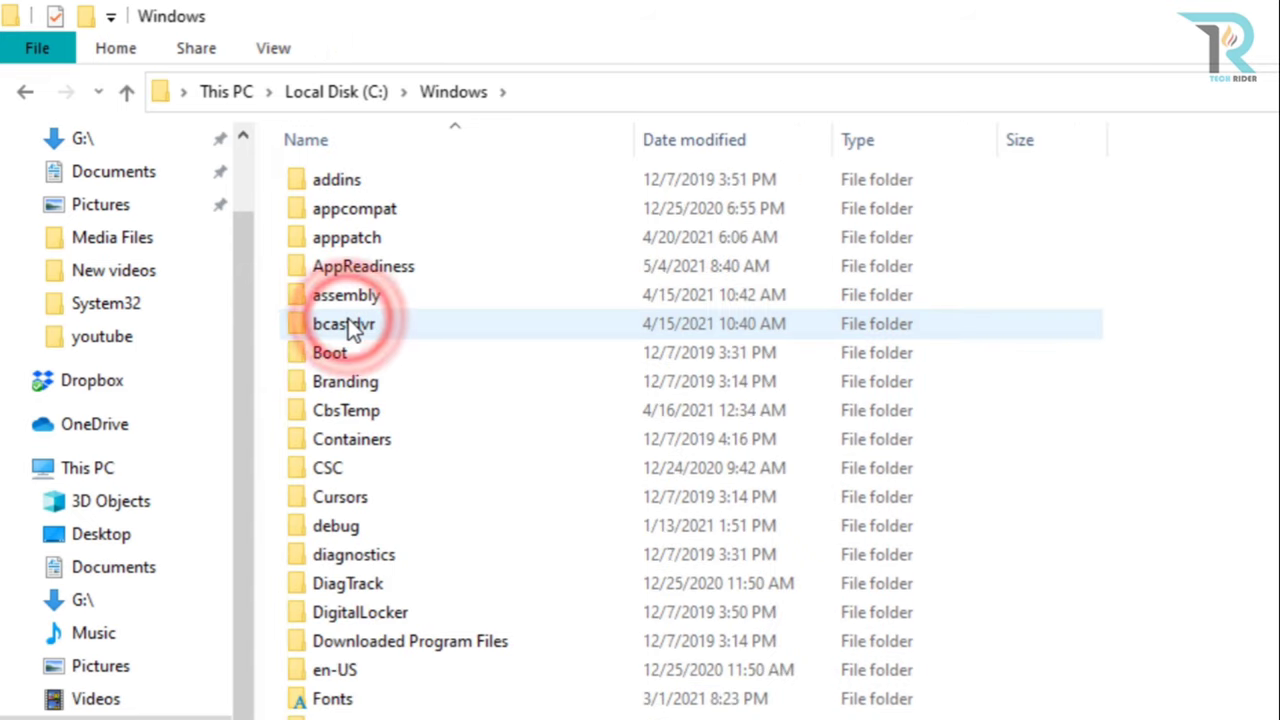
left_click(271, 52)
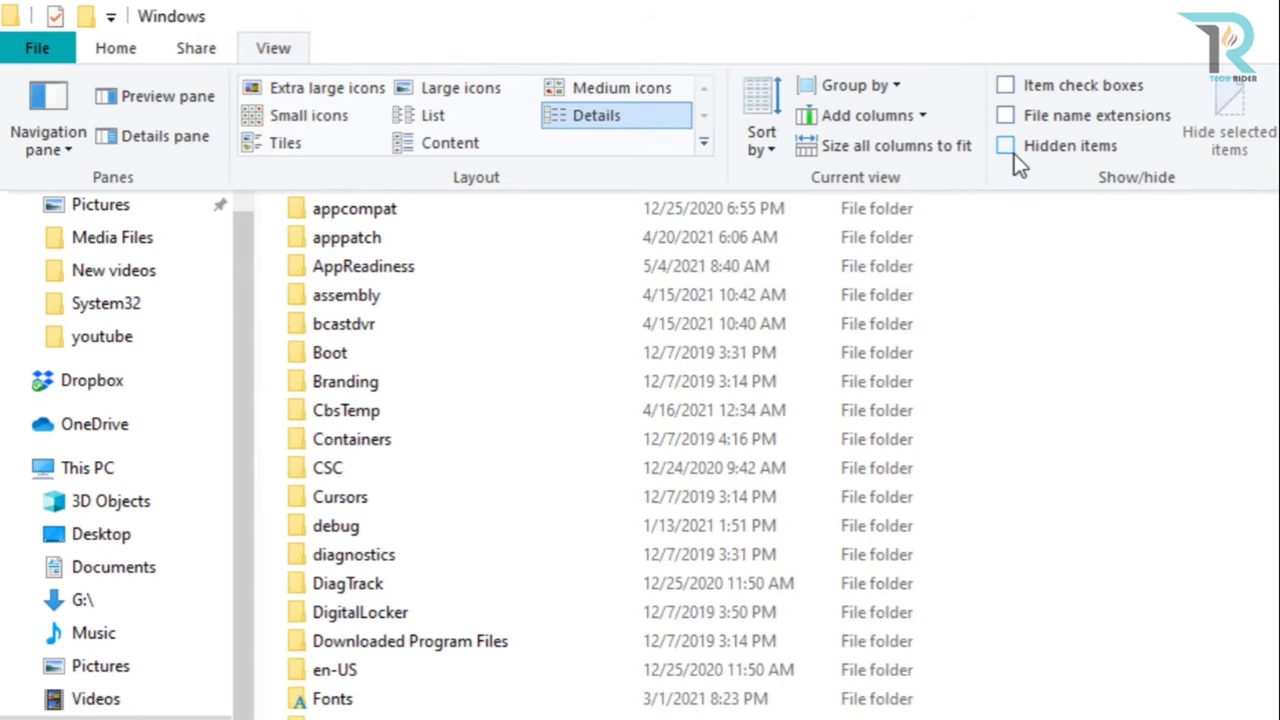
left_click(1007, 149)
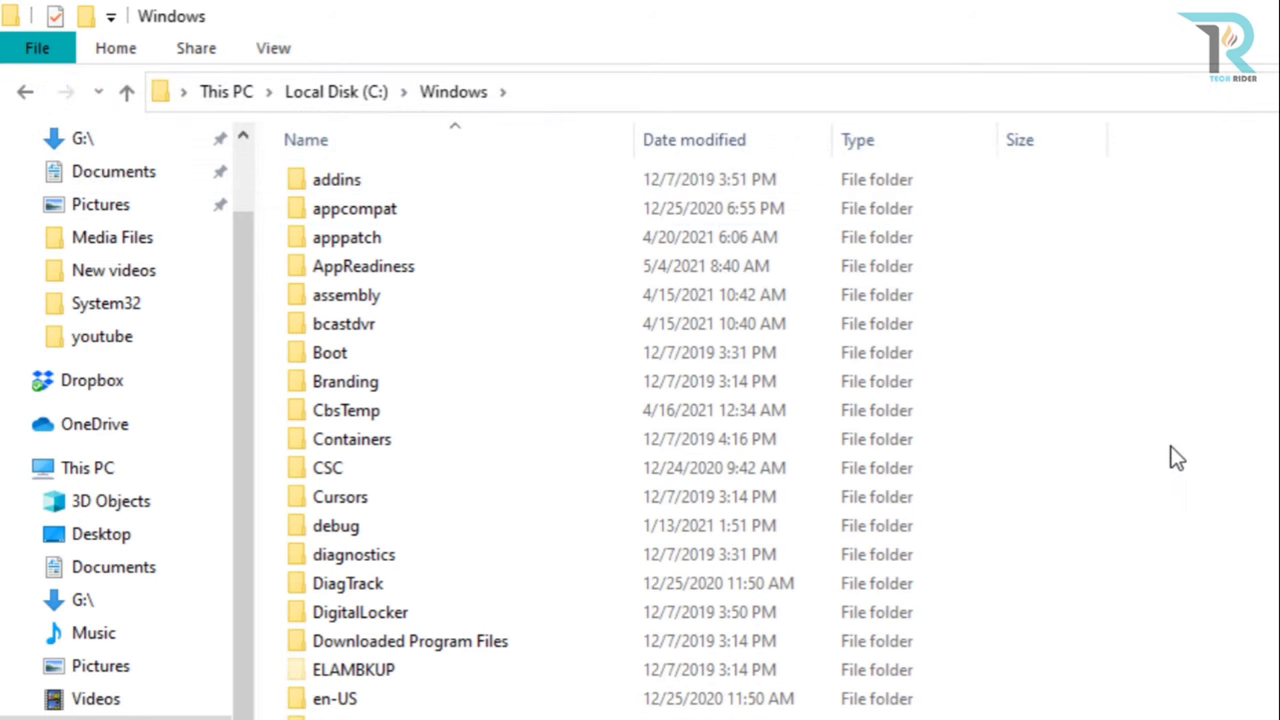
Find and open the SoftwareDistribution folder inside the Windows folder.
scroll(1177, 458, "down", 9)
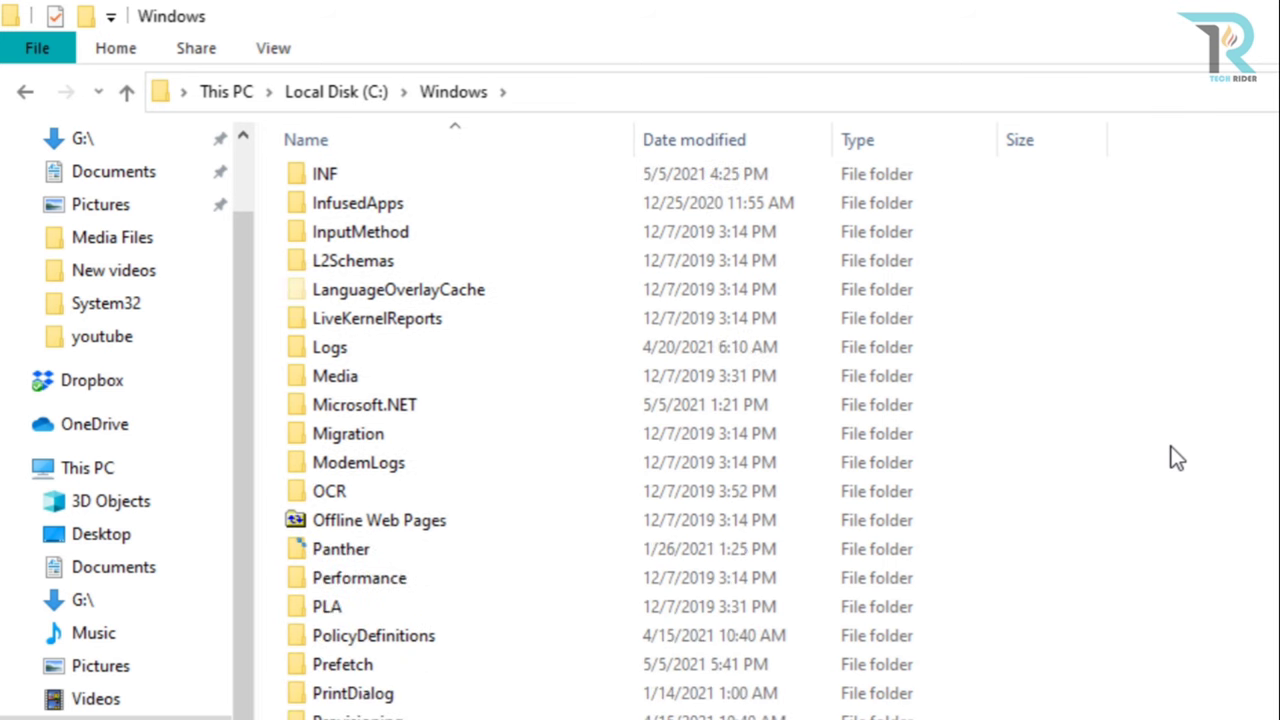
scroll(1177, 458, "up", 2)
scroll(1177, 458, "down", 11)
scroll(1177, 458, "up", 1)
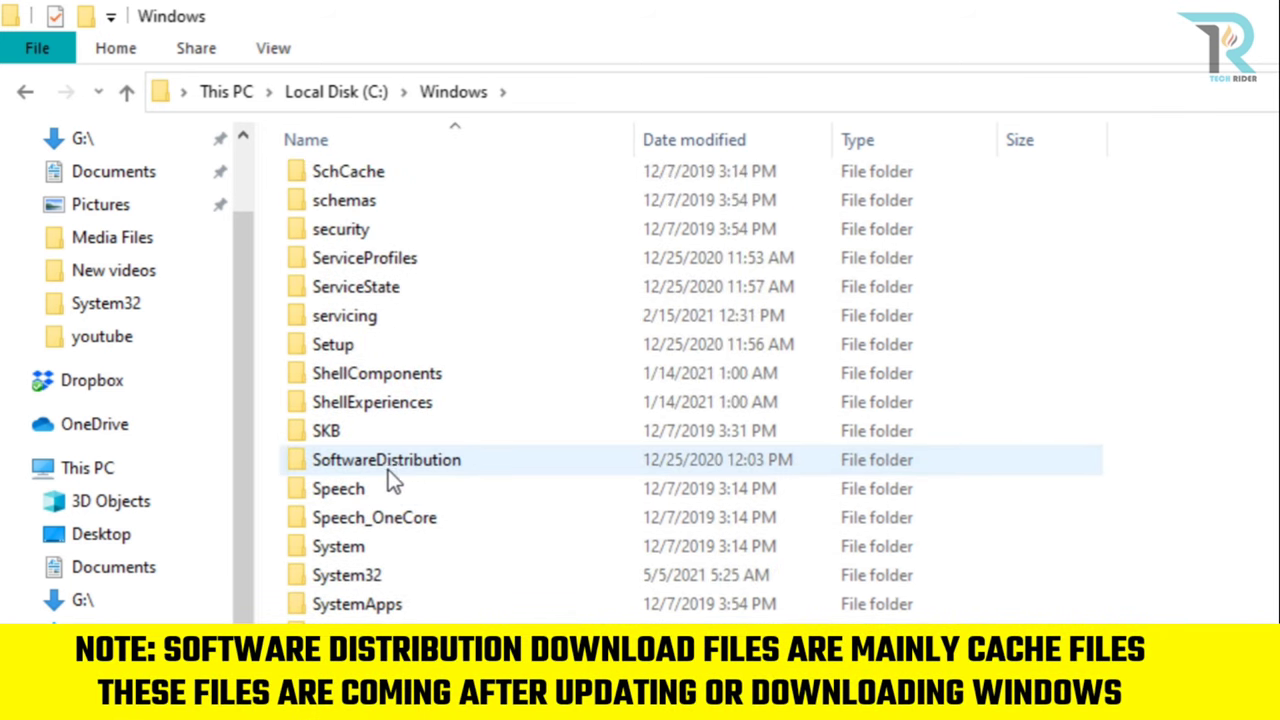
double_click(393, 462)
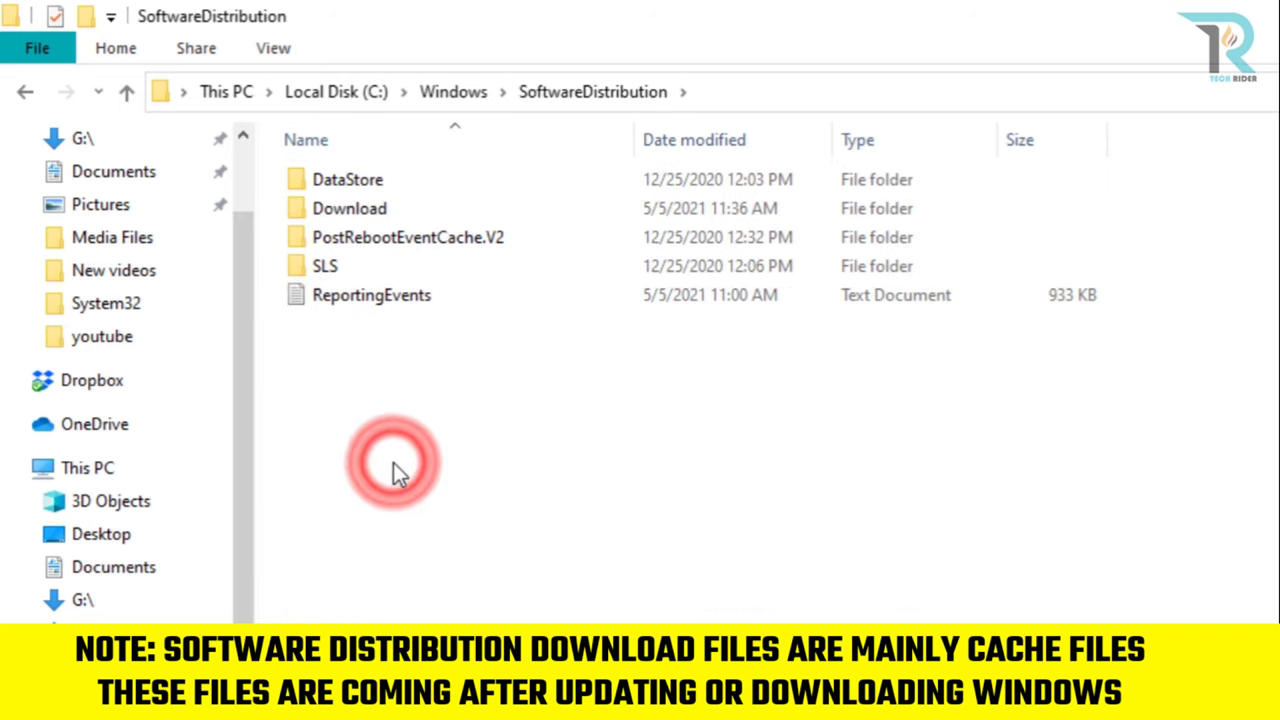
Delete the Download folder from SoftwareDistribution and close the File Explorer window.
left_click(350, 214)
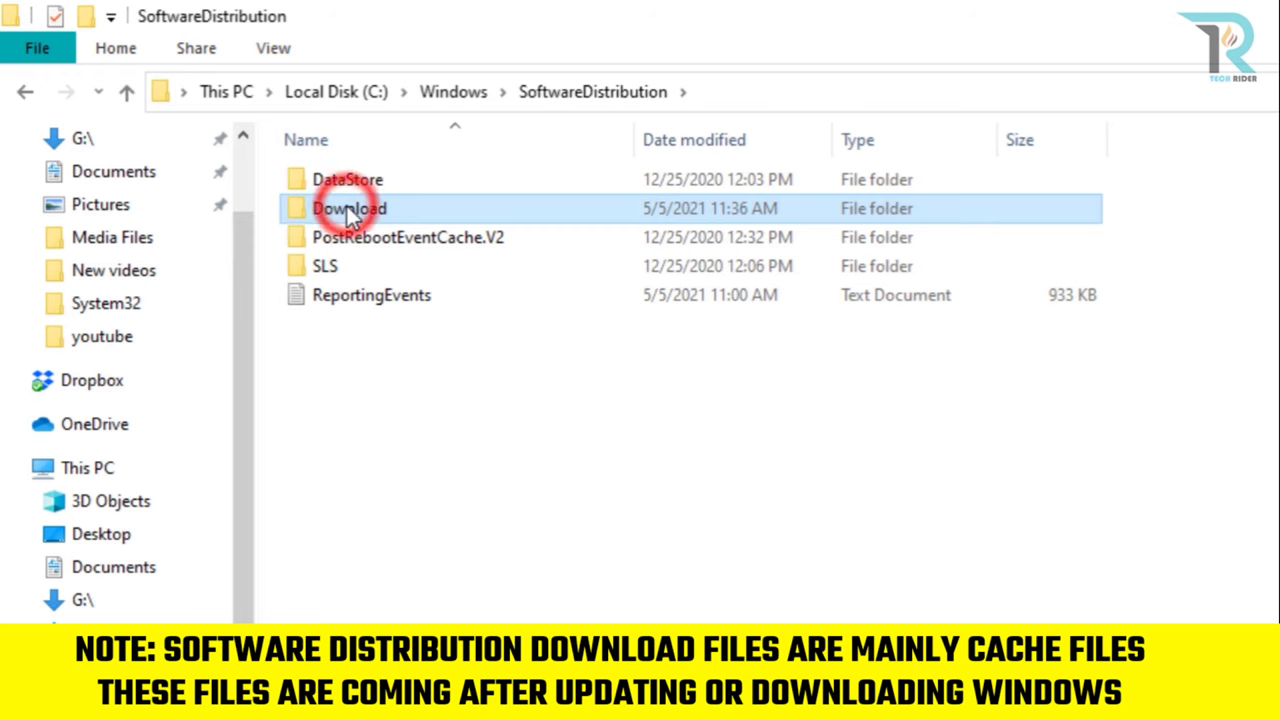
right_click(350, 215)
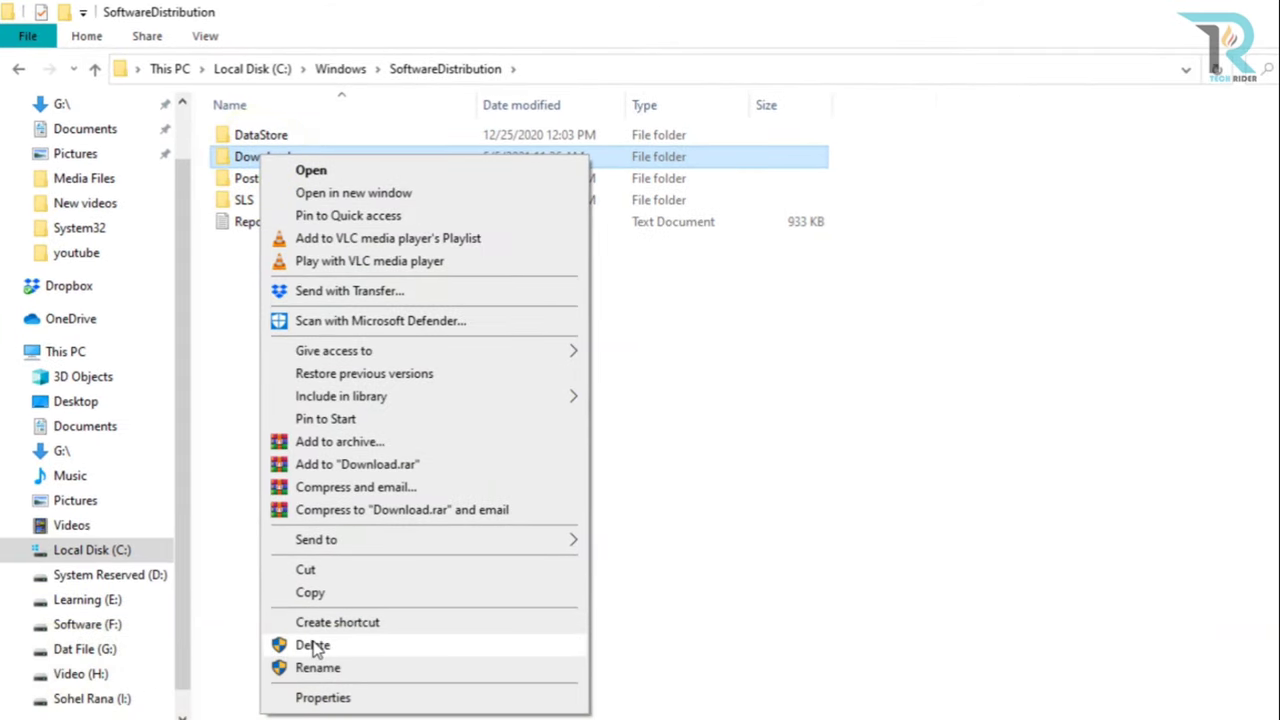
left_click(313, 646)
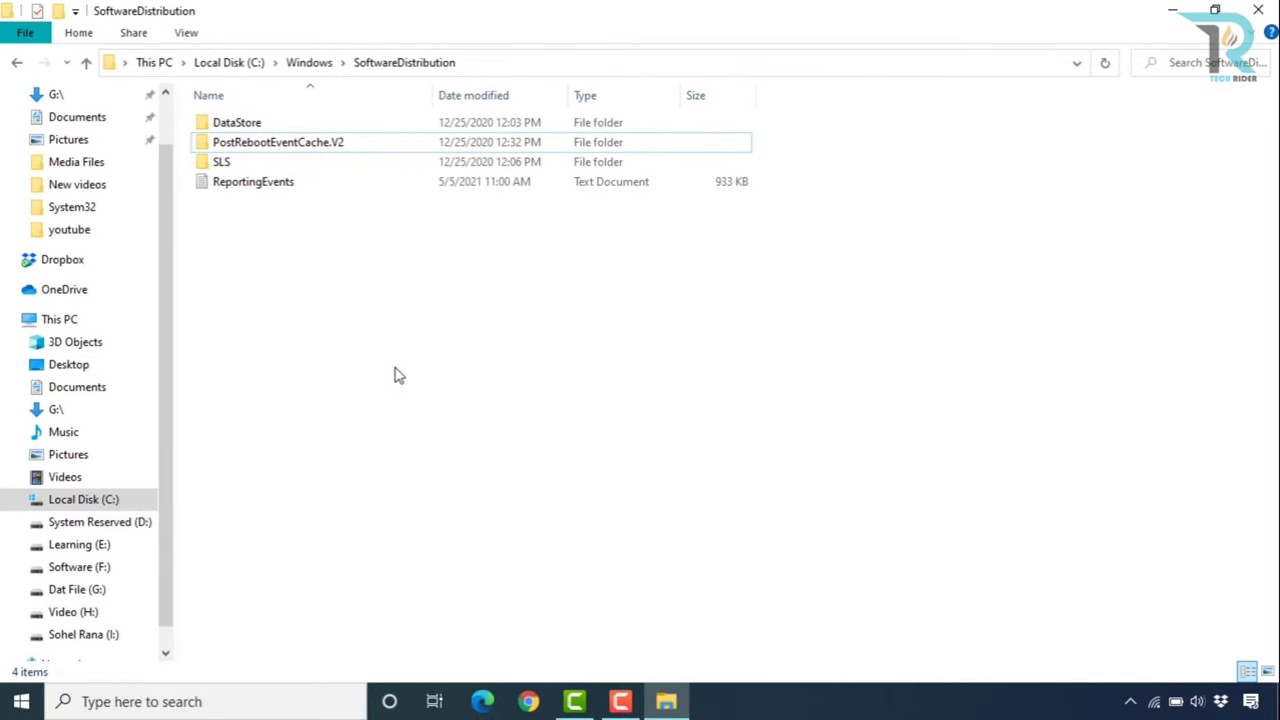
left_click(1257, 14)
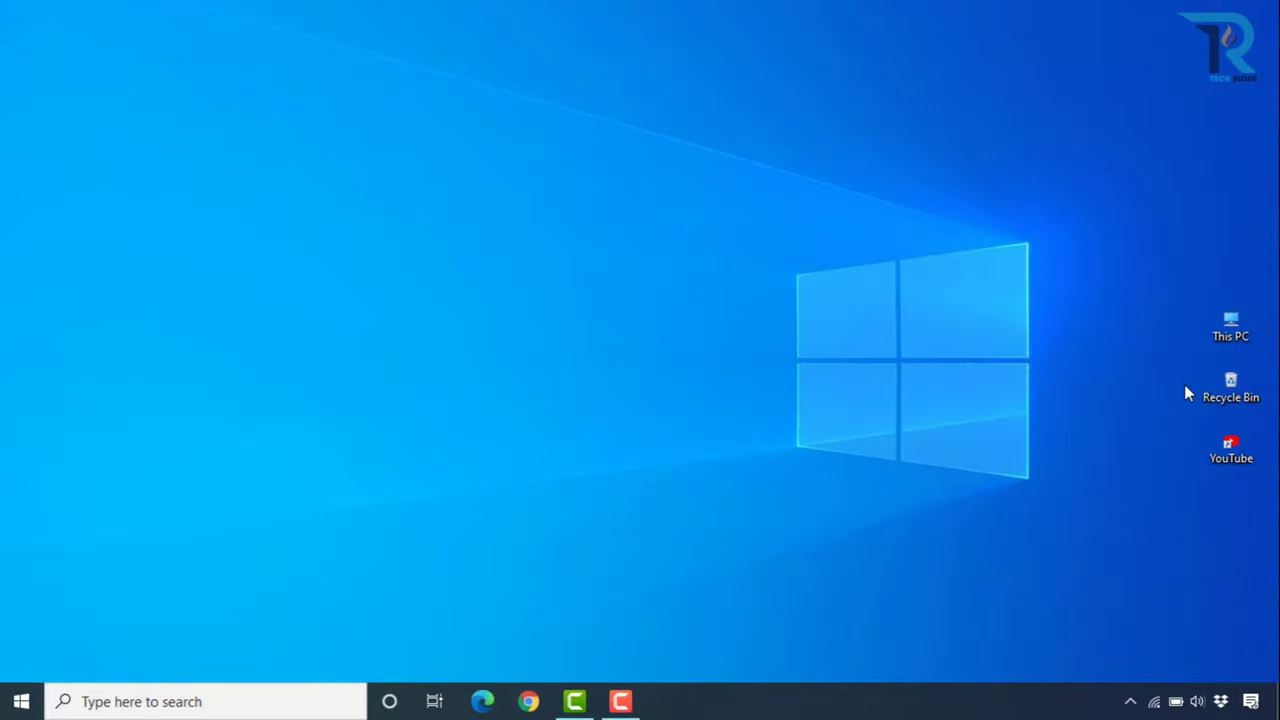
Empty the Recycle Bin and confirm permanently deleting the Download folder.
right_click(1197, 387)
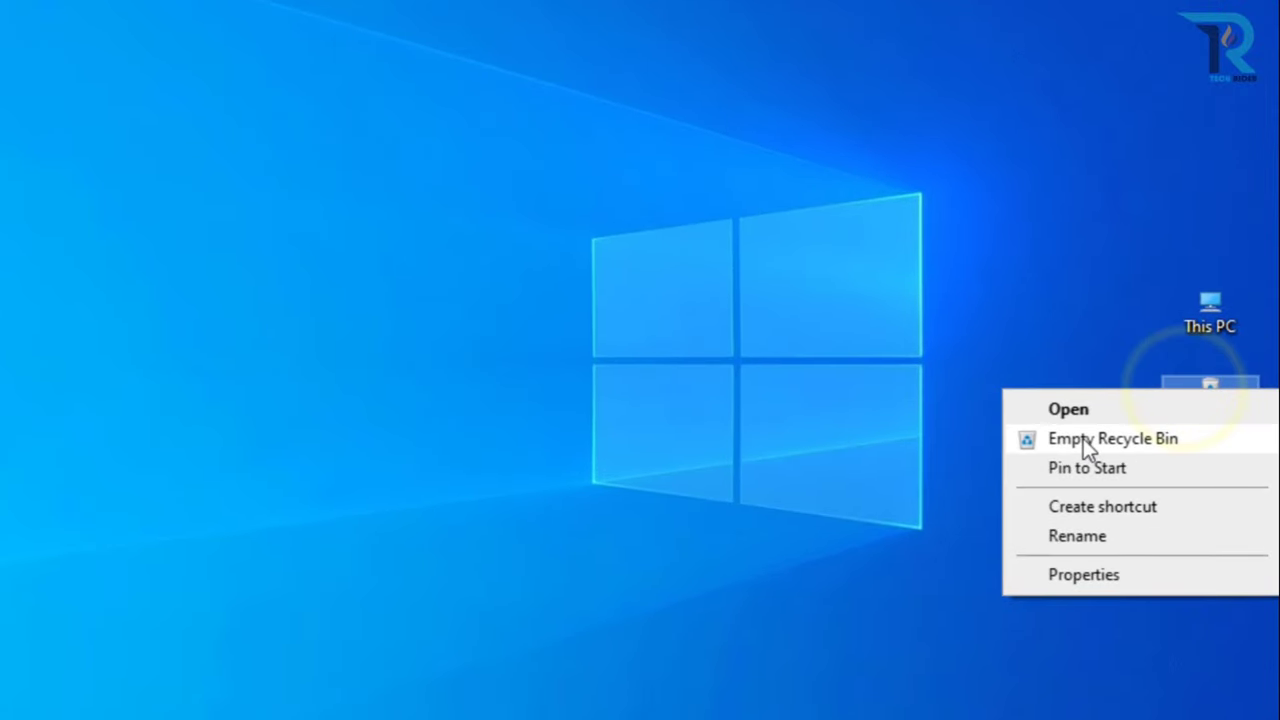
left_click(1083, 440)
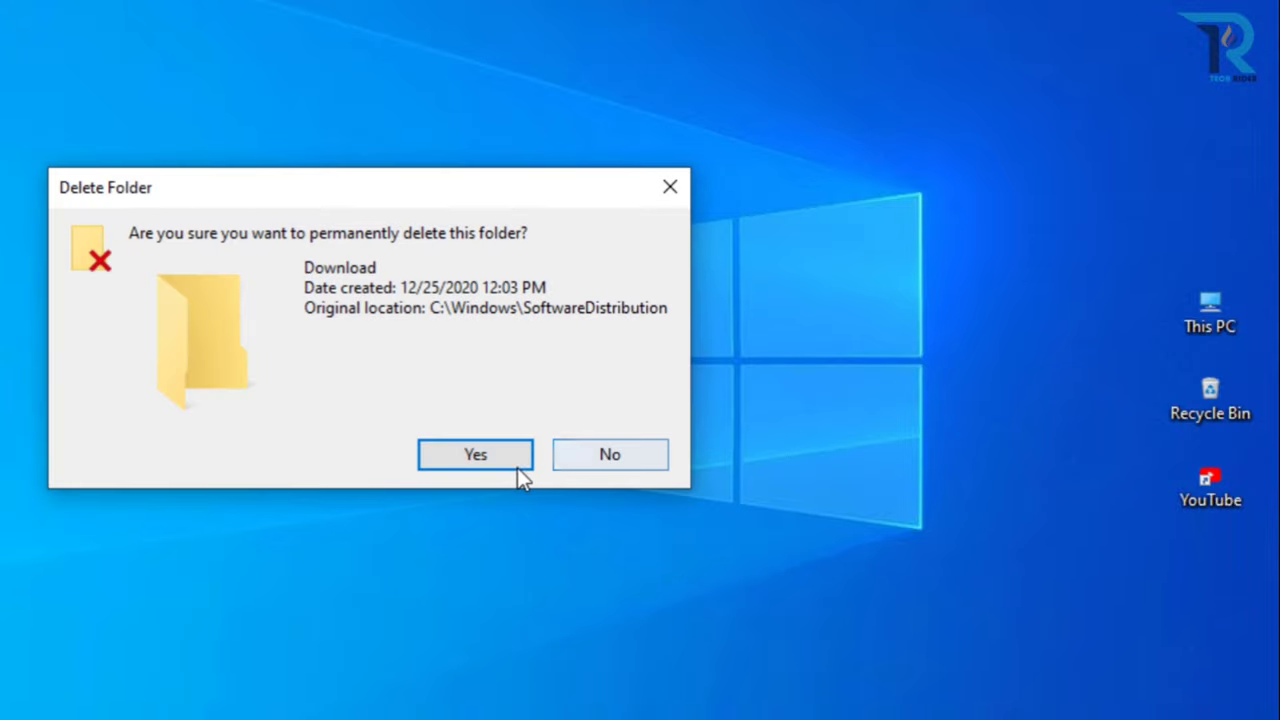
left_click(478, 459)
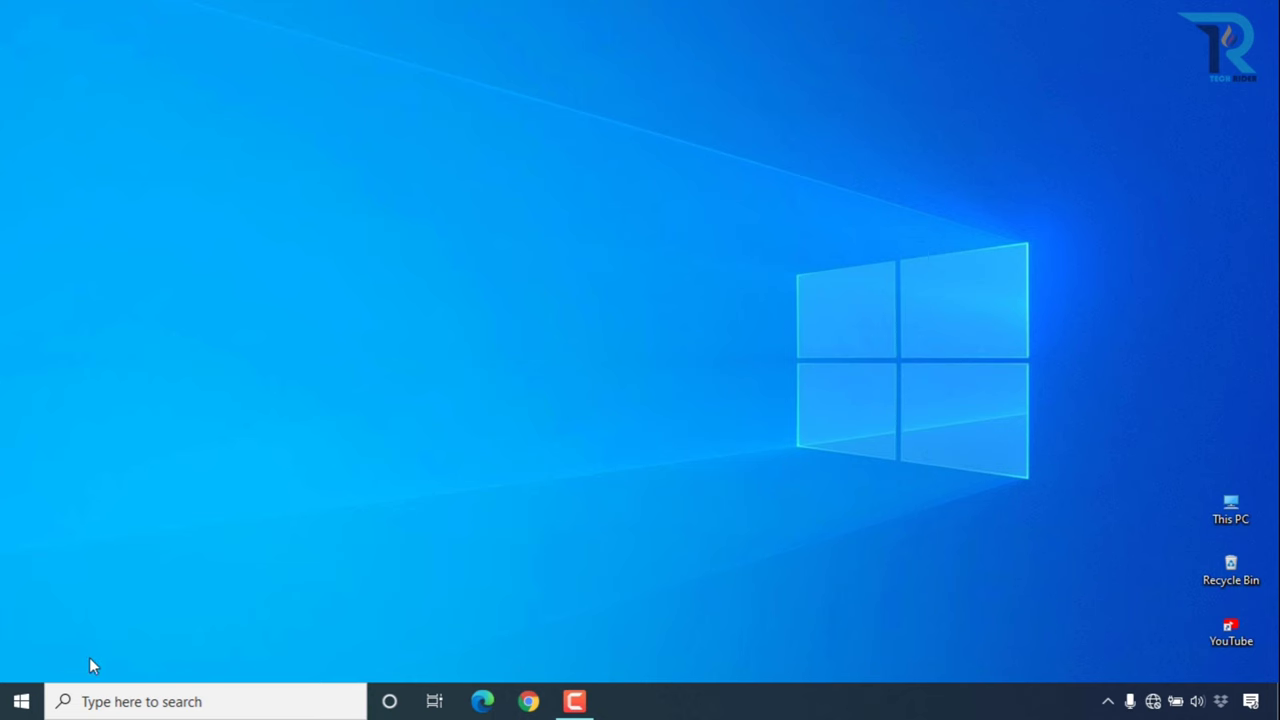
Open the Windows Temp folder with the Run command "temp" and grant permanent access to it.
right_click(22, 703)
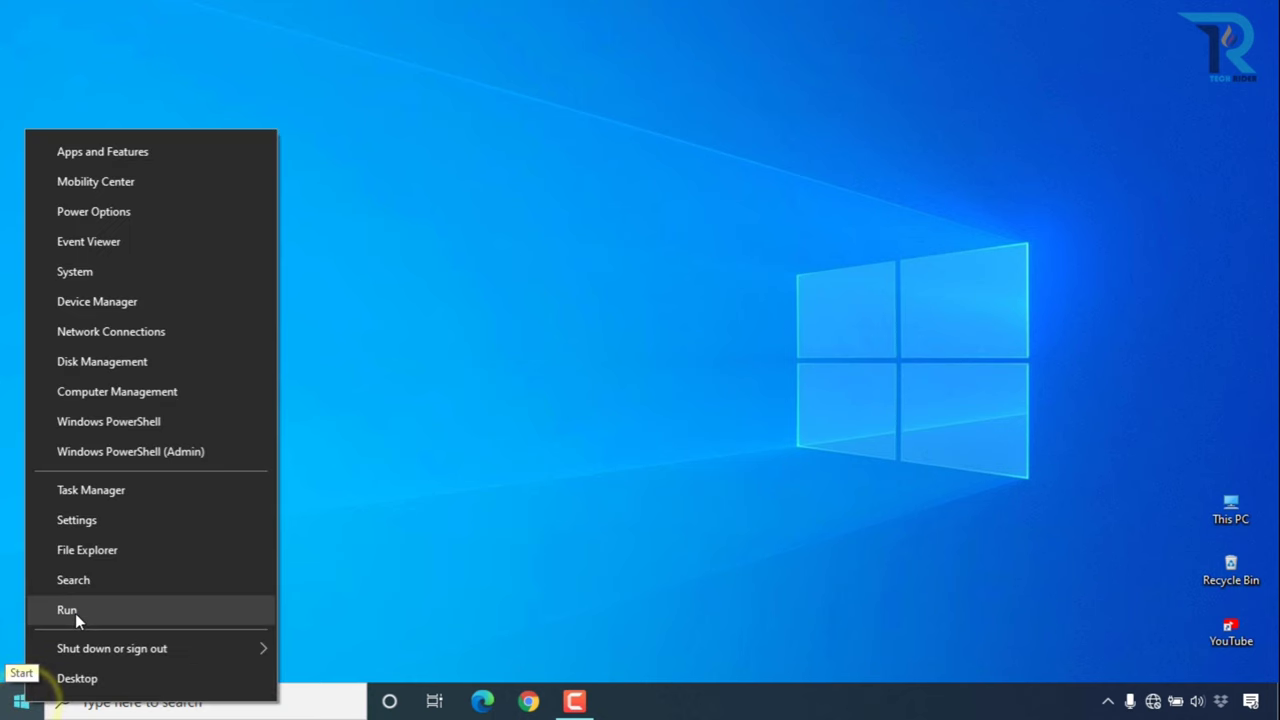
left_click(75, 613)
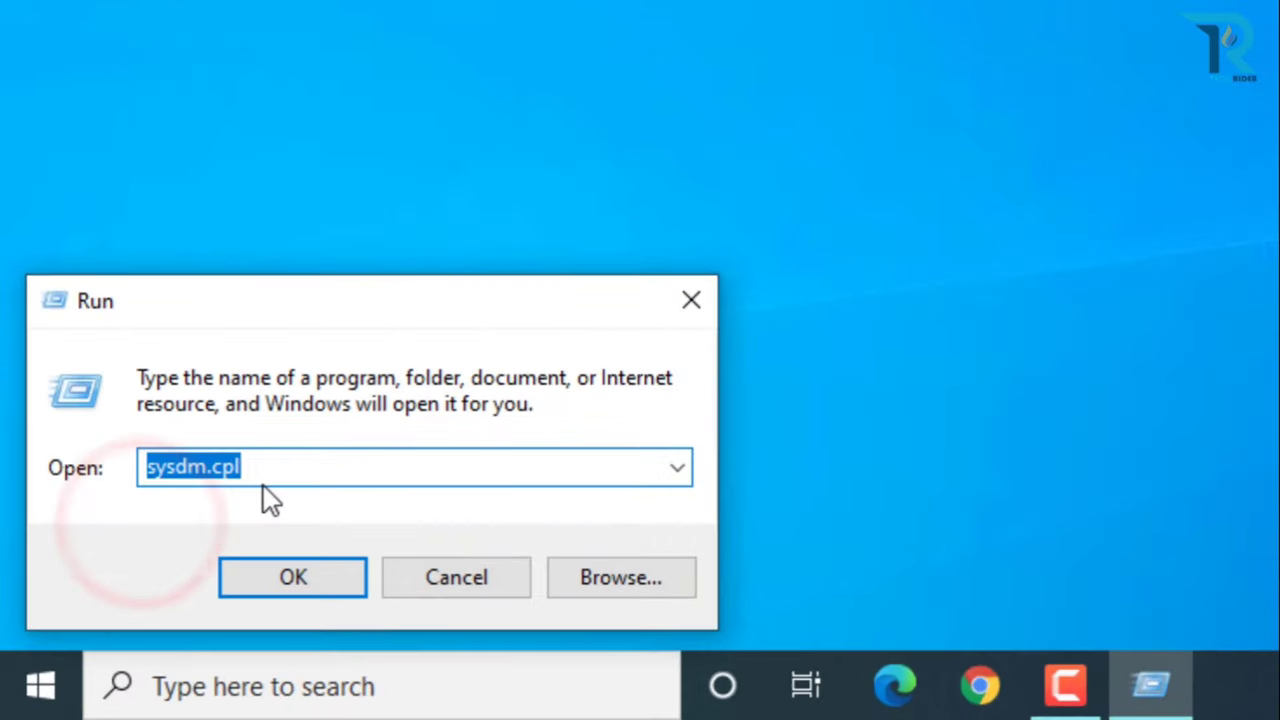
type("mp")
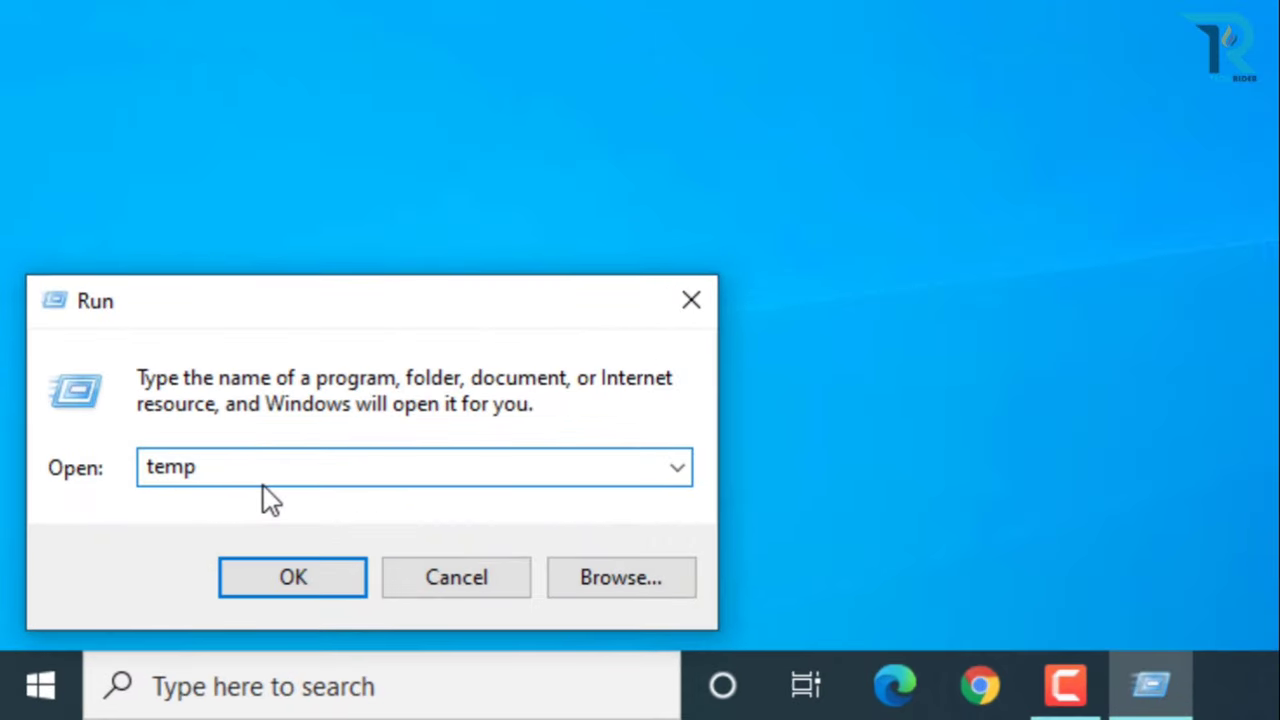
left_click(294, 583)
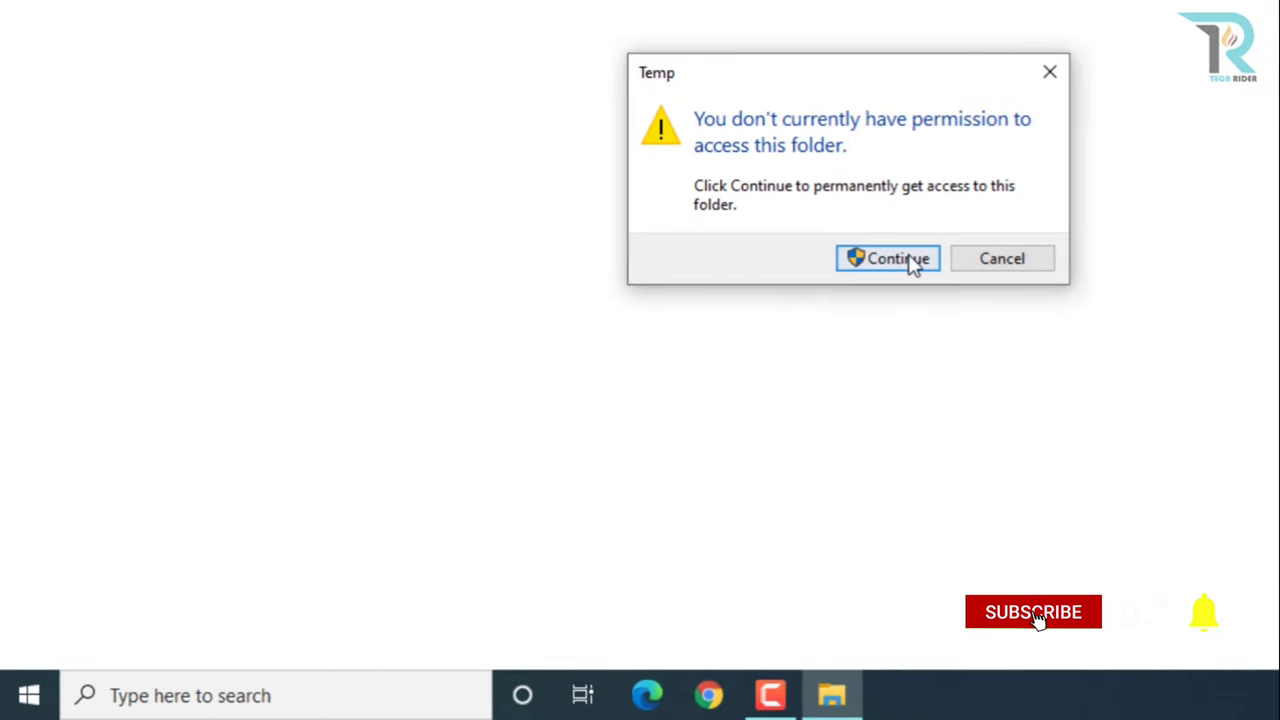
left_click(895, 263)
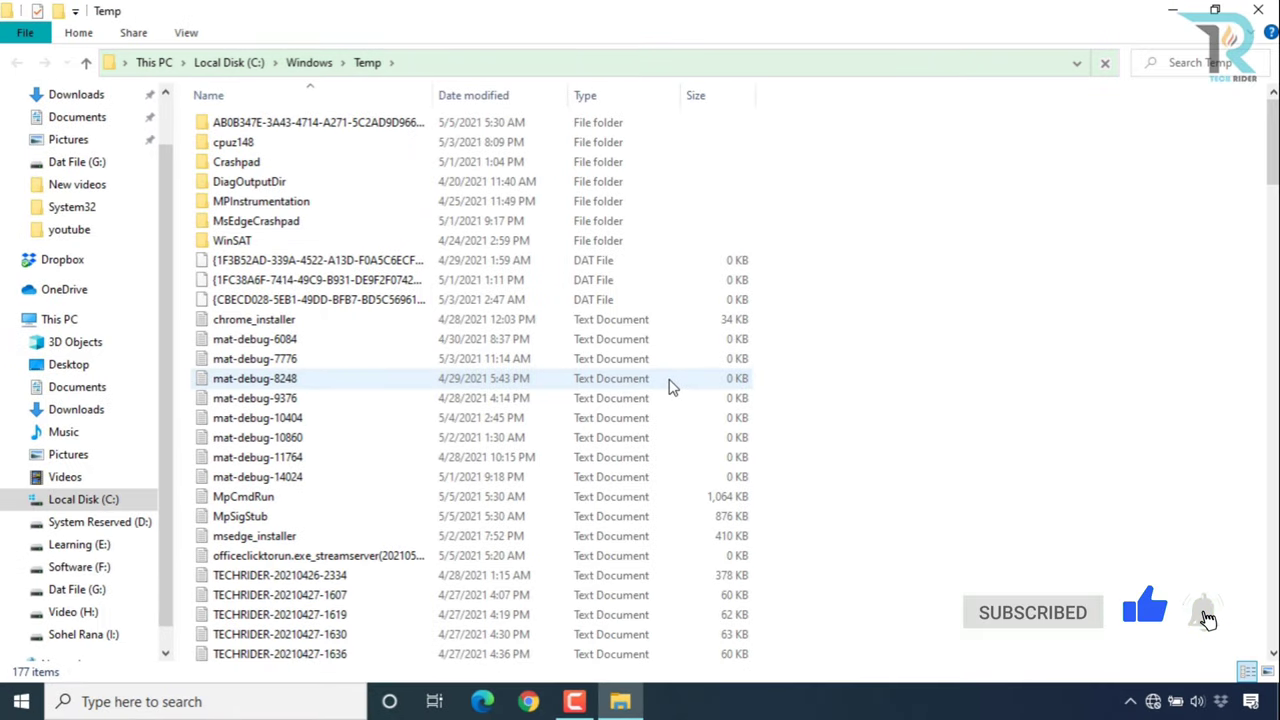
Delete all items in the Windows Temp folder with administrator permission, skipping files in use, and close the folder.
key("ctrl+a")
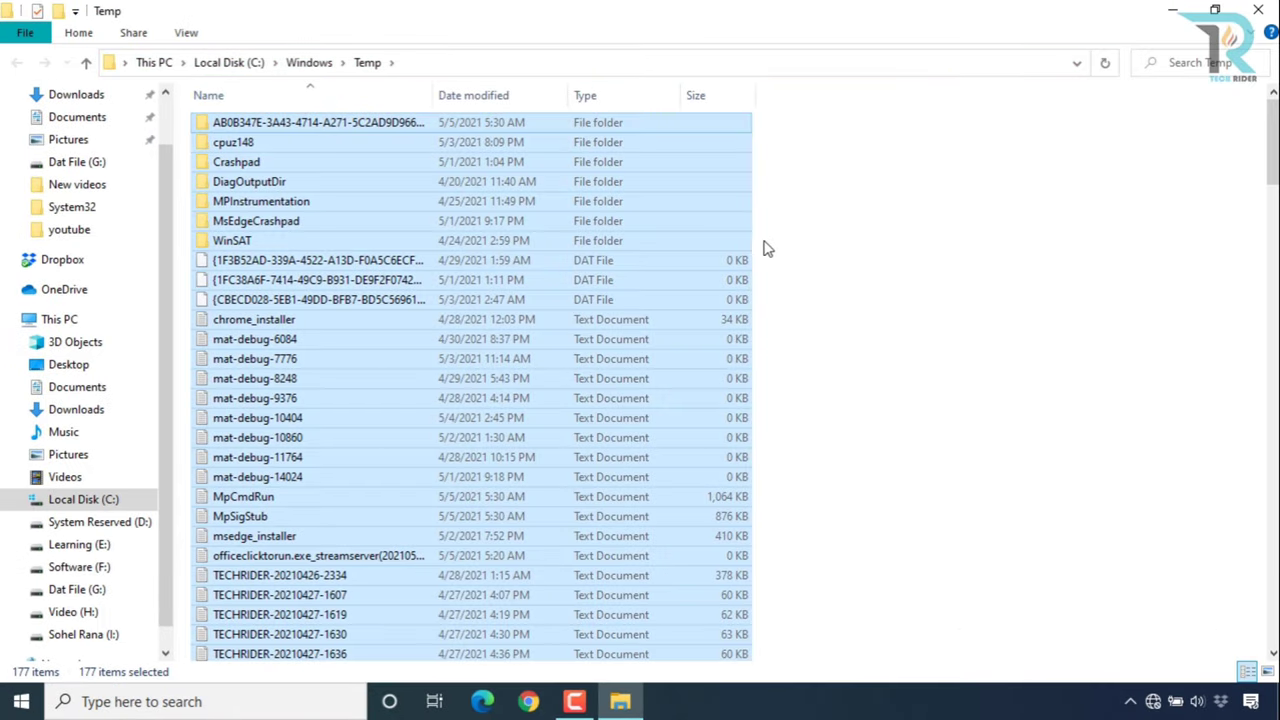
scroll(725, 270, "down", 3)
scroll(718, 277, "down", 7)
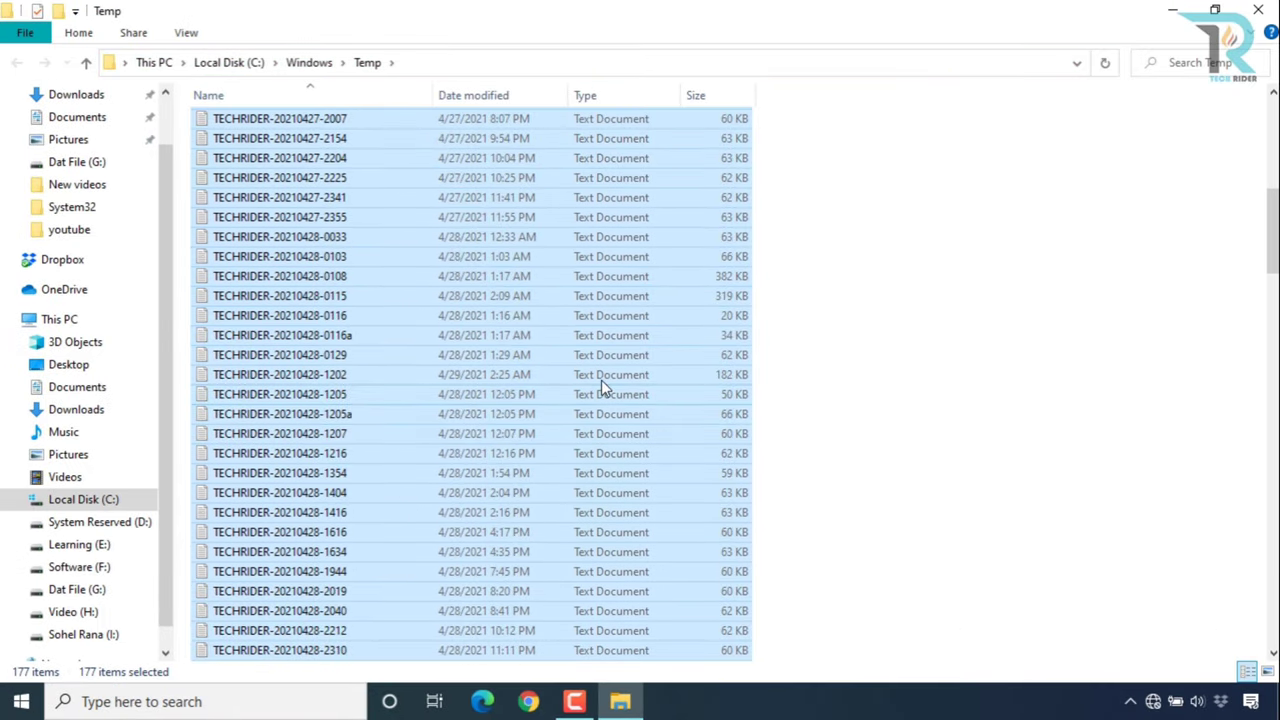
right_click(571, 286)
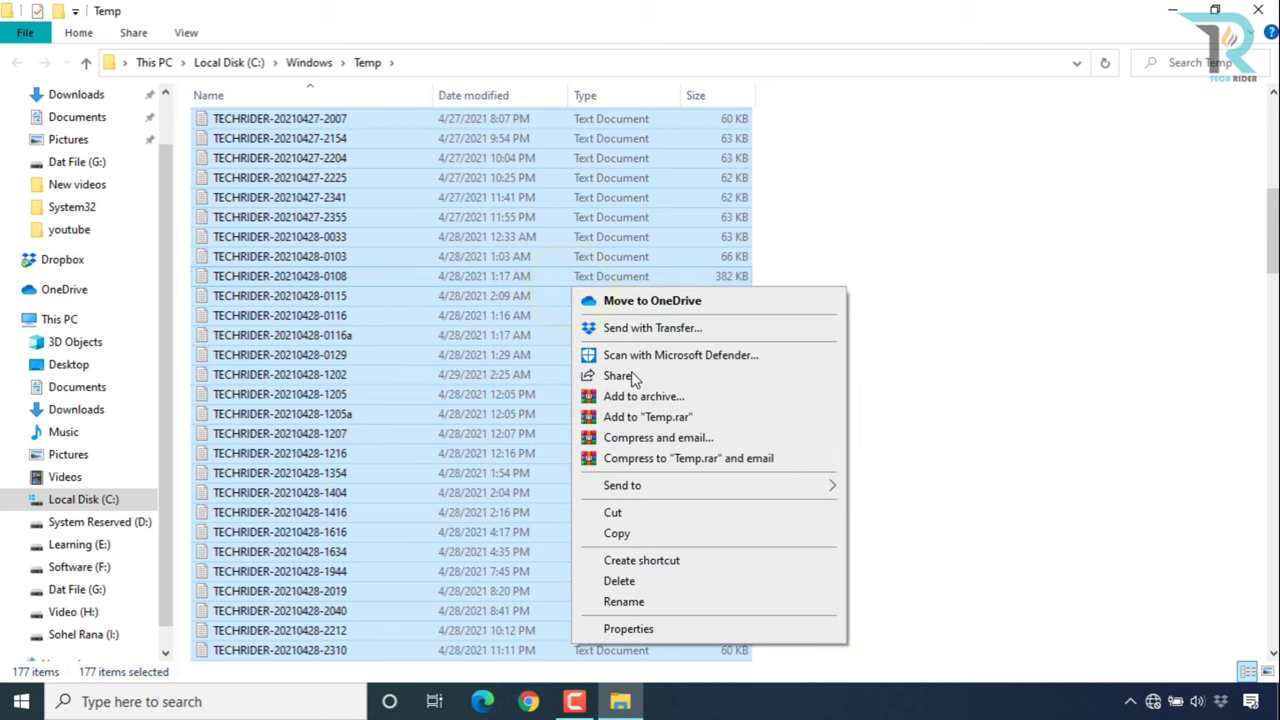
left_click(607, 585)
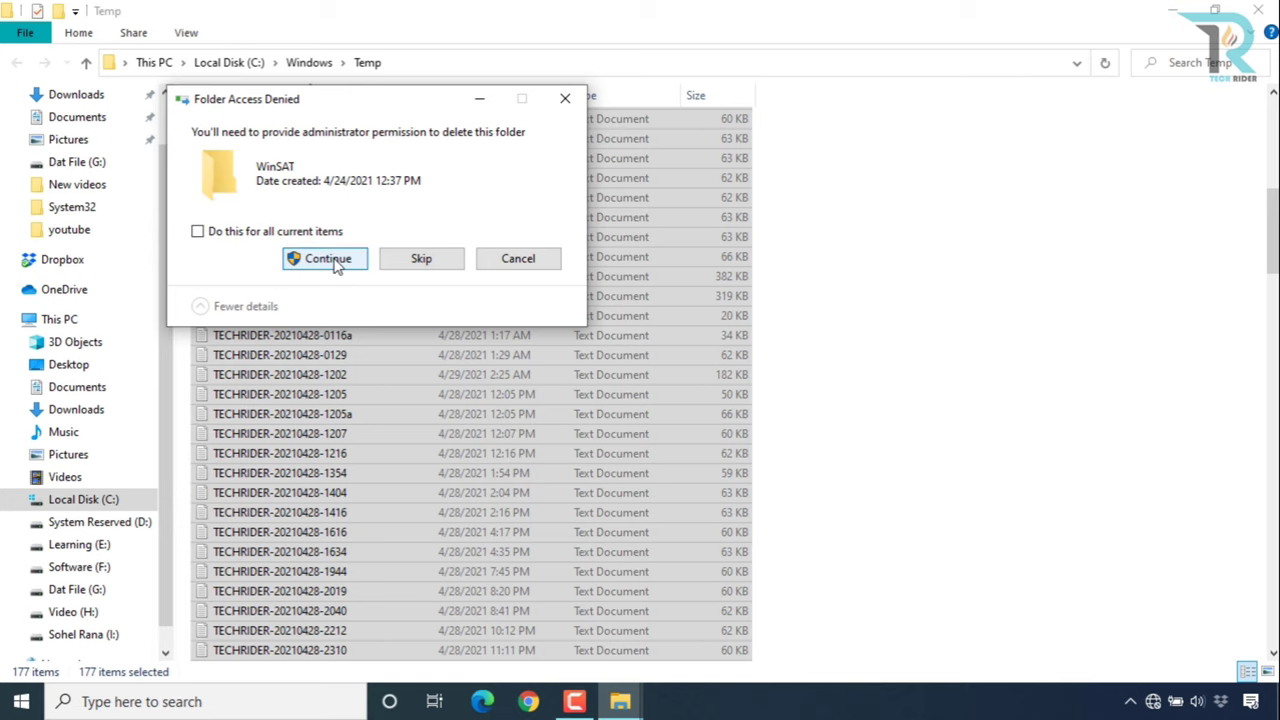
left_click(336, 262)
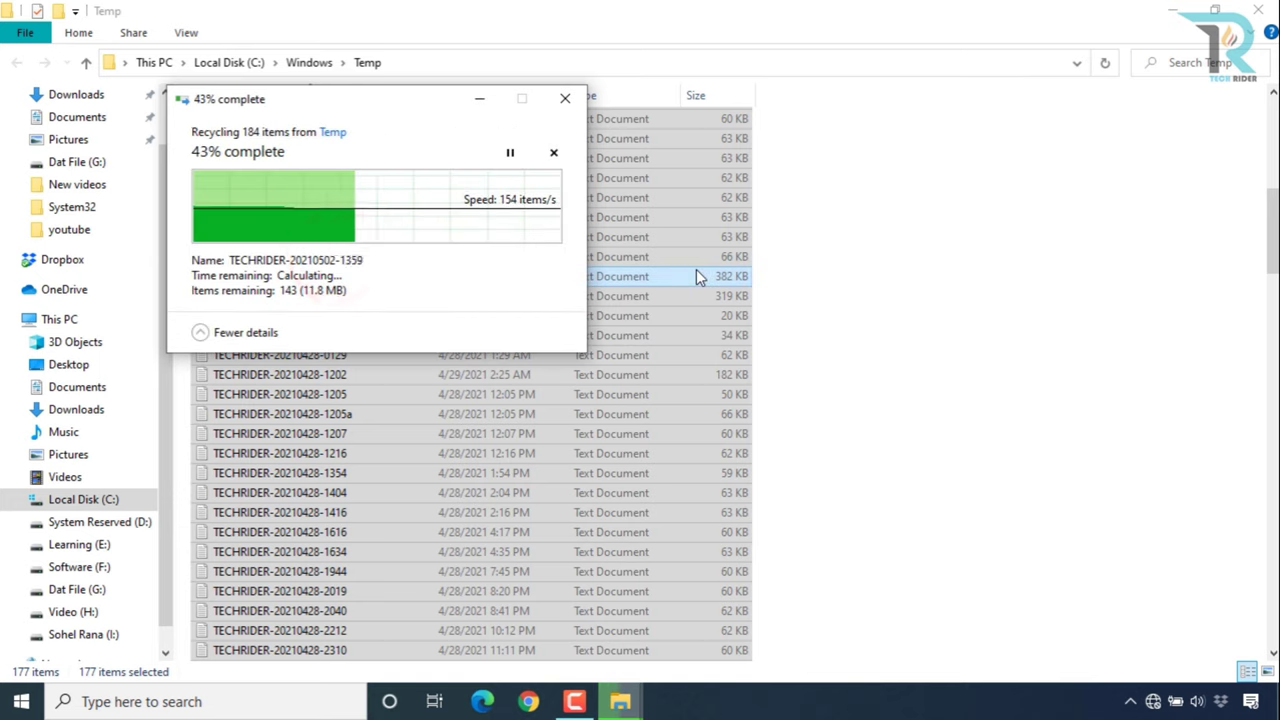
left_click(437, 311)
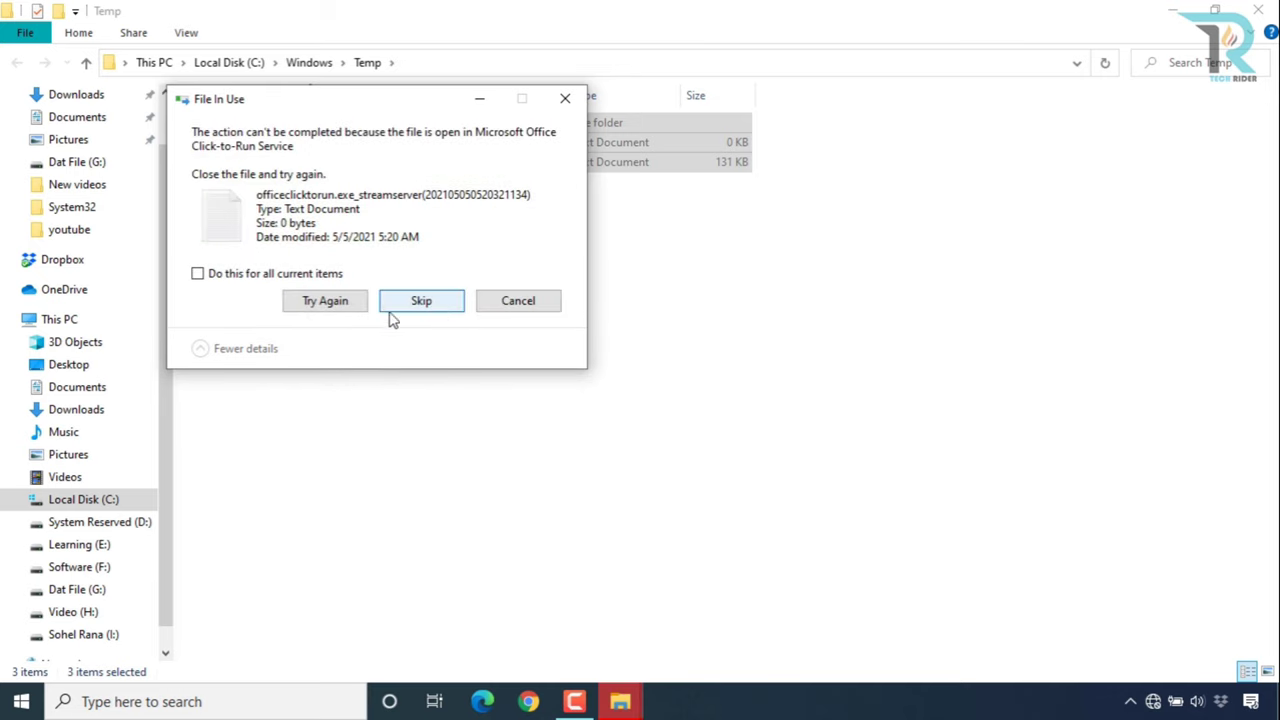
left_click(430, 300)
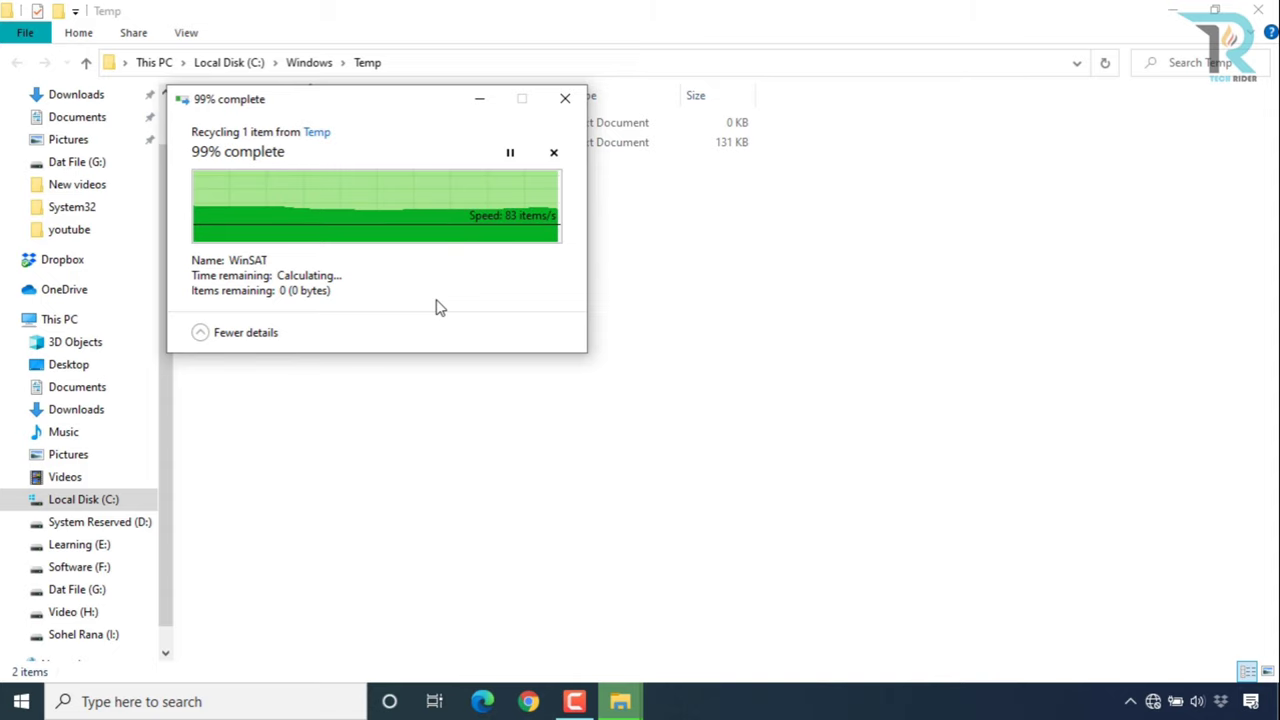
left_click(1259, 12)
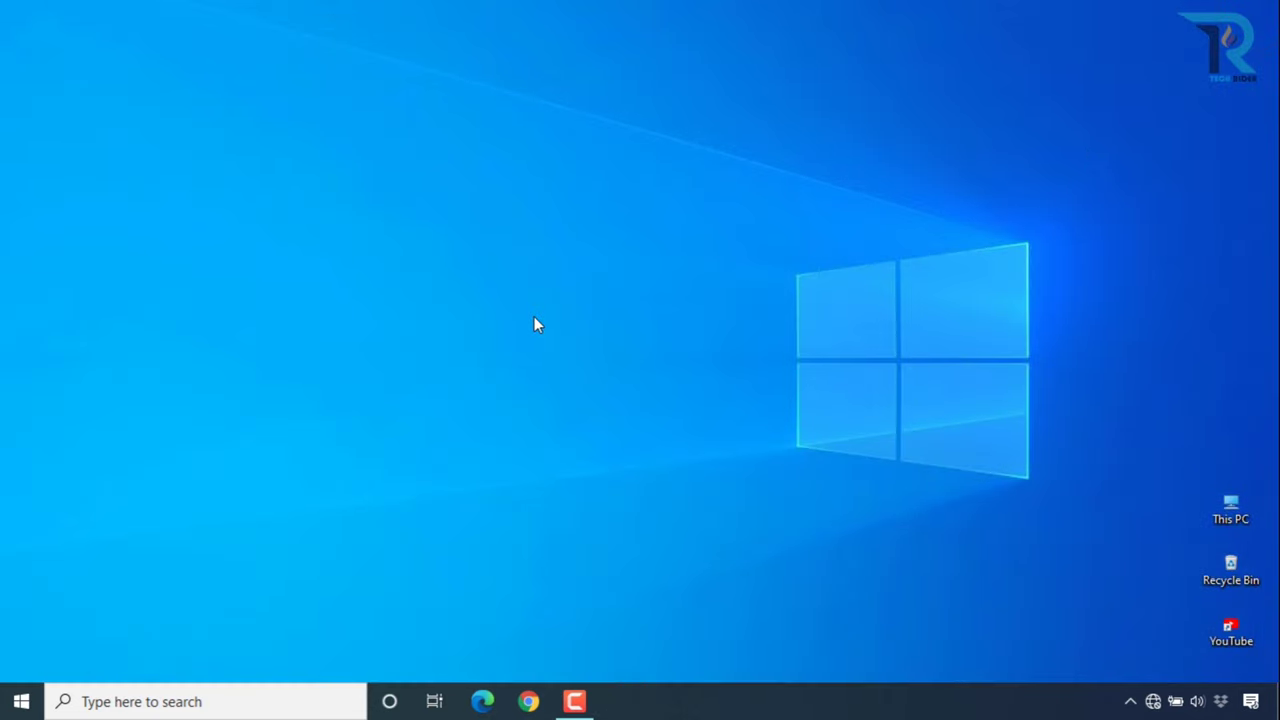
Open the user account's temporary files folder with the Run command "%temp%".
right_click(16, 706)
left_click(62, 613)
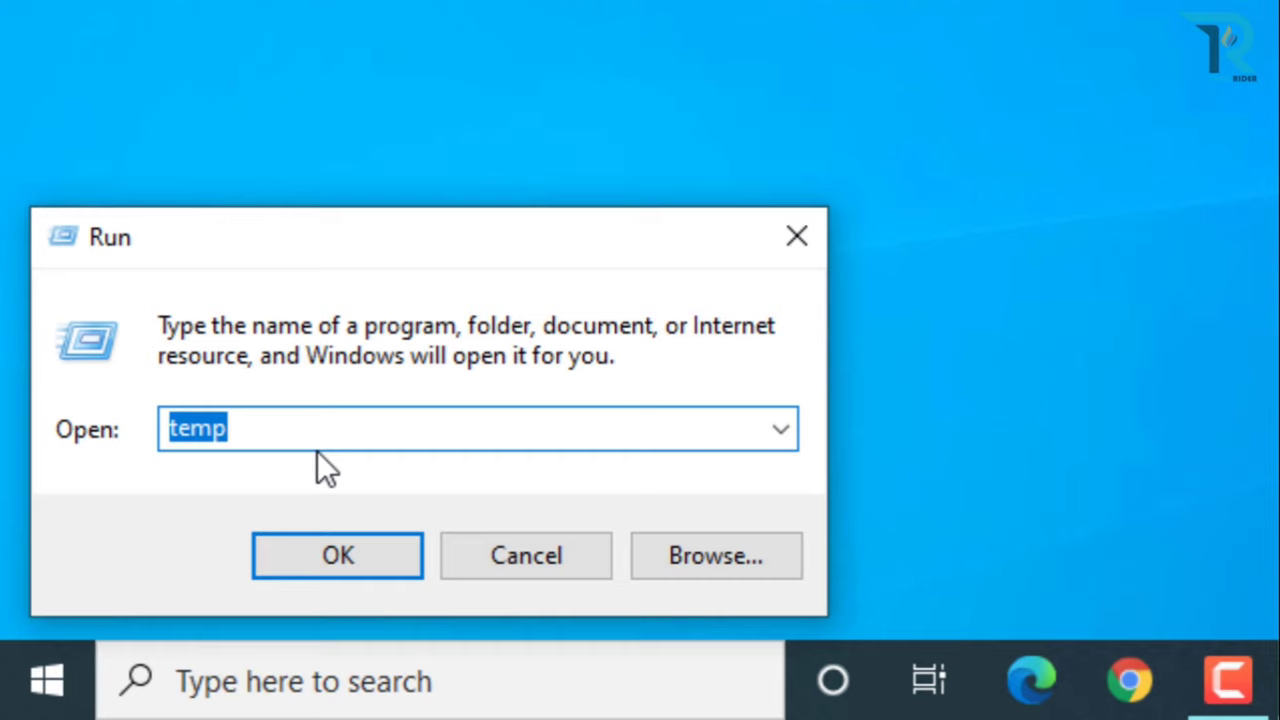
type("%")
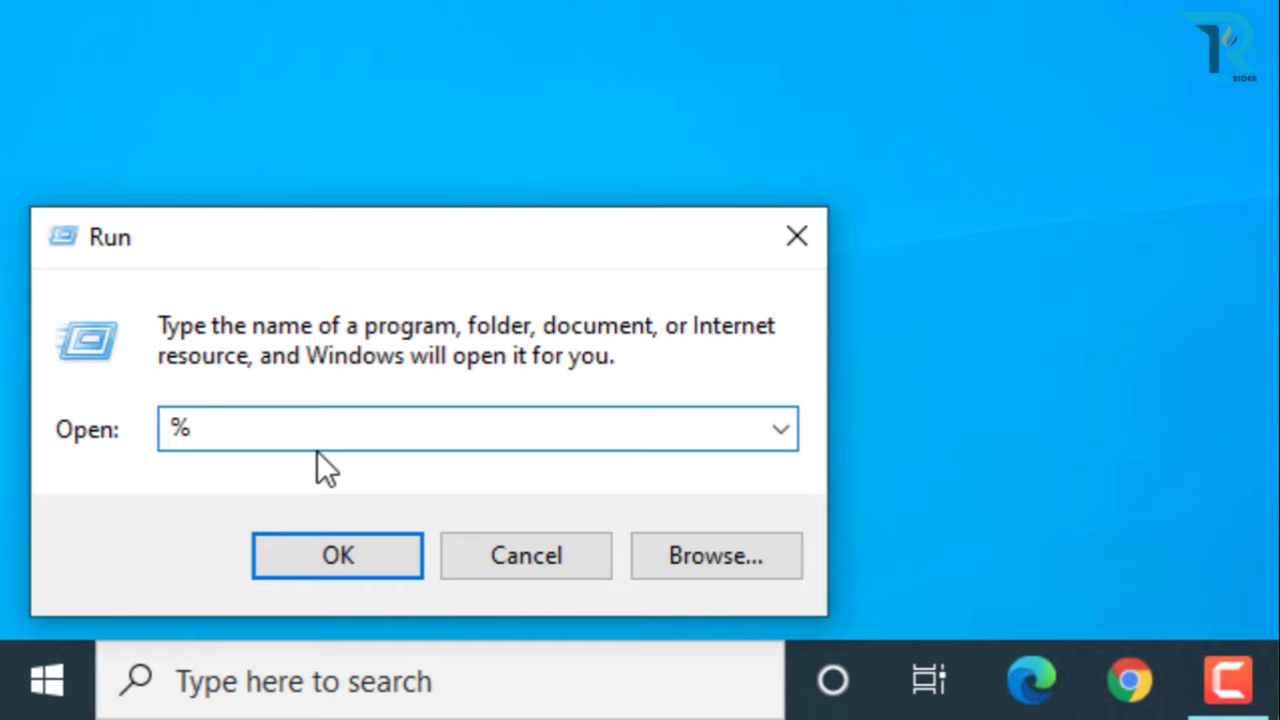
type("temp%")
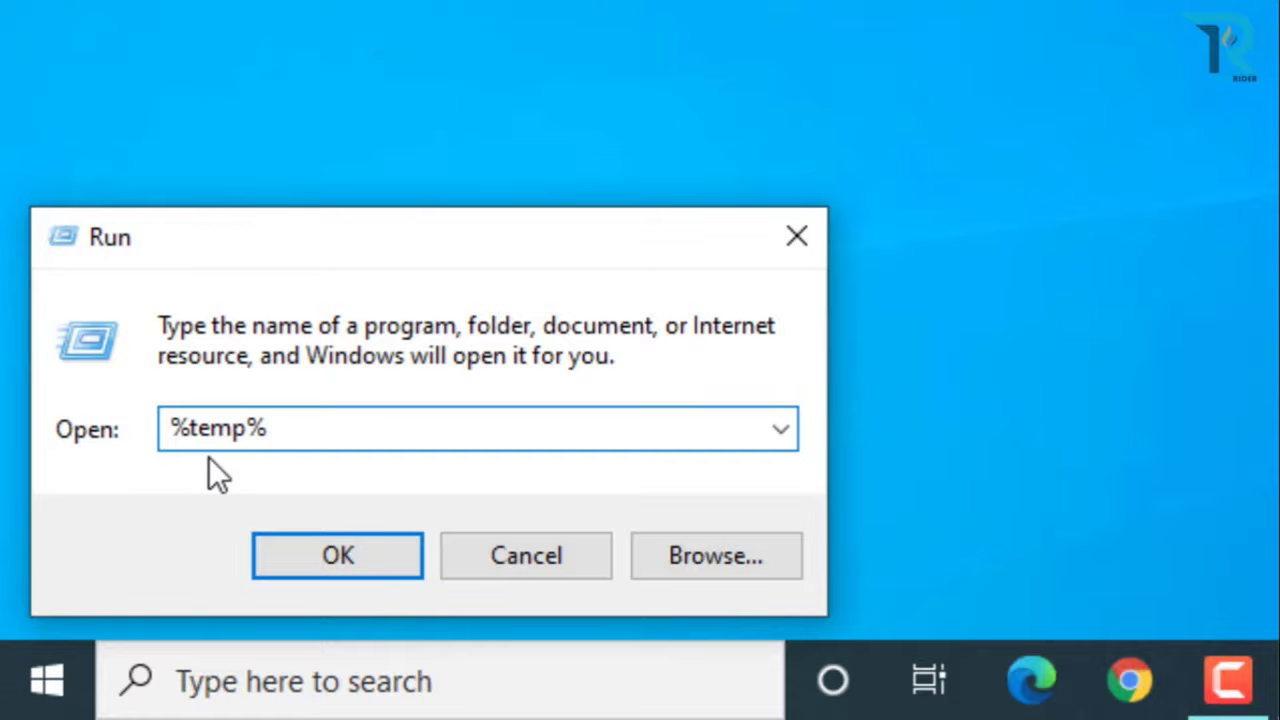
left_click(301, 553)
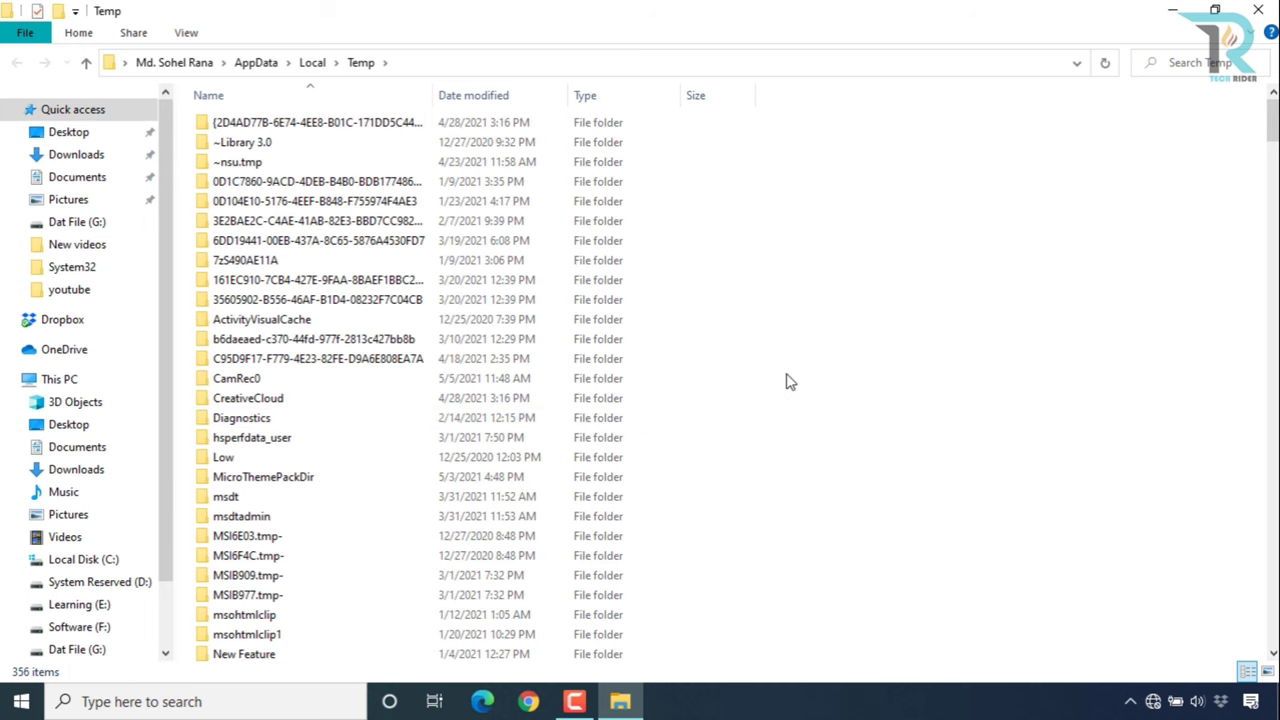
Delete all items in the user account's Temp folder with administrator permission, skipping all items in use, and close the folder.
key("ctrl+a")
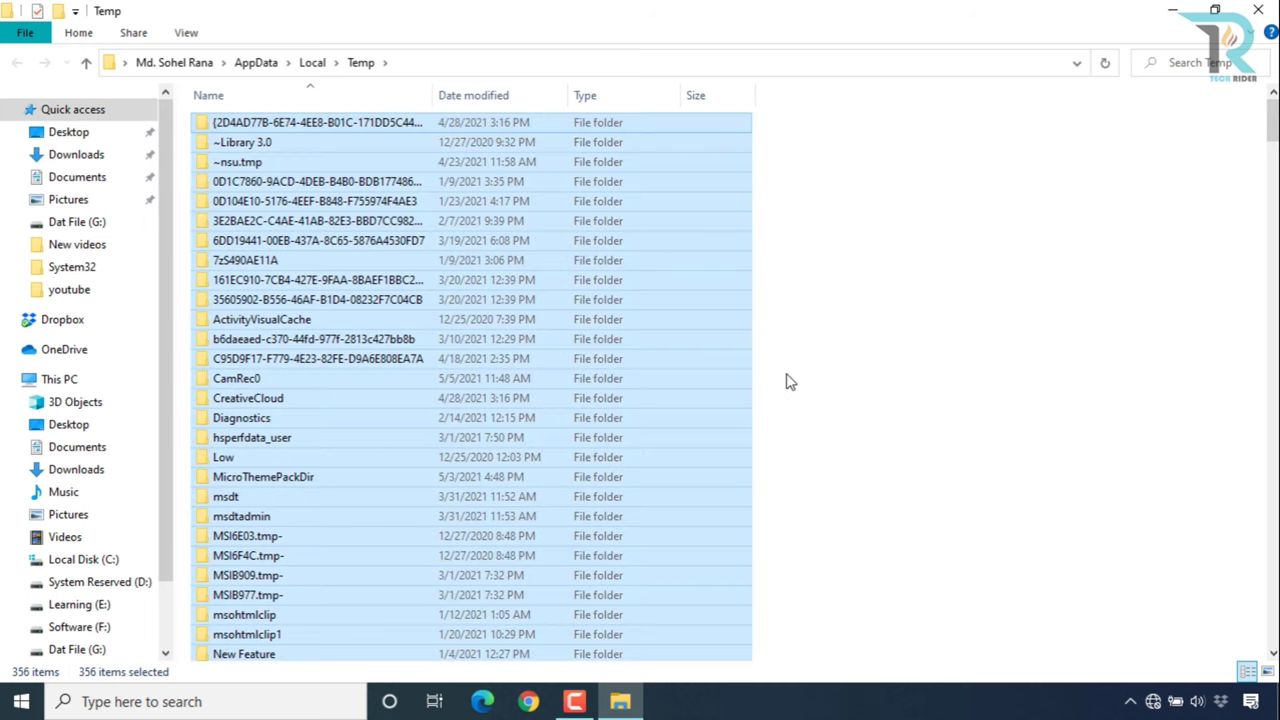
right_click(623, 298)
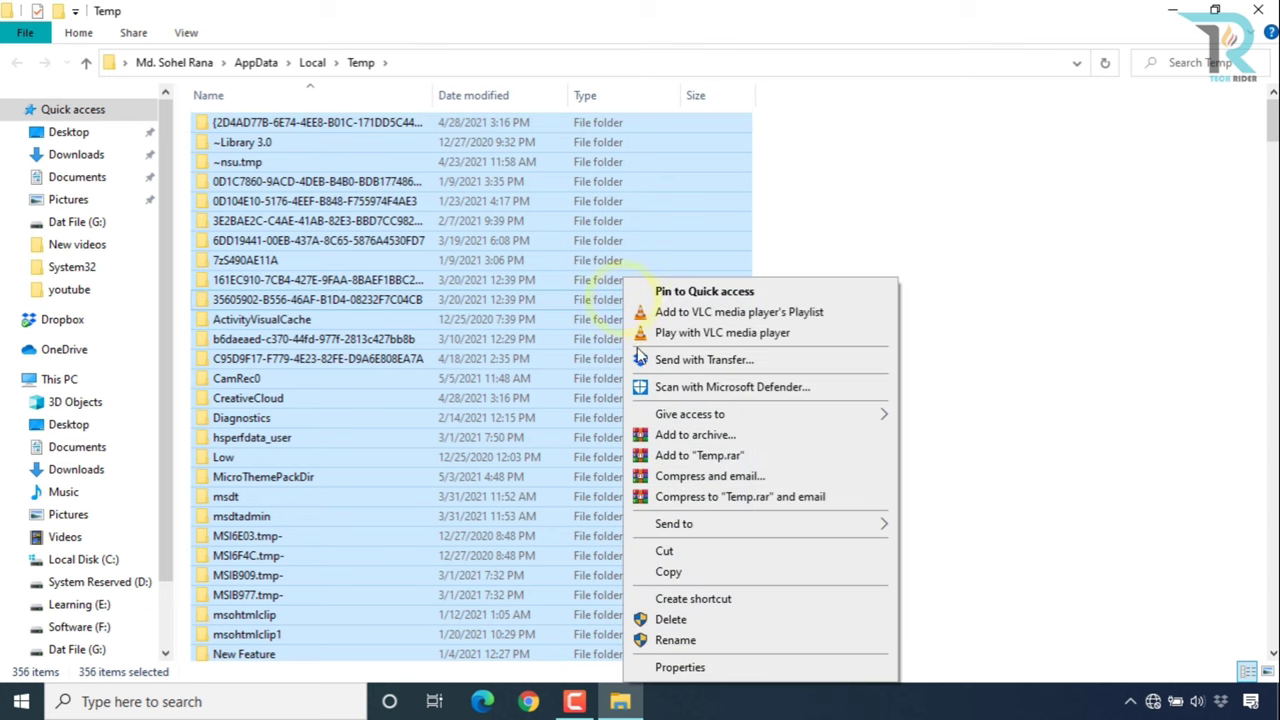
left_click(674, 624)
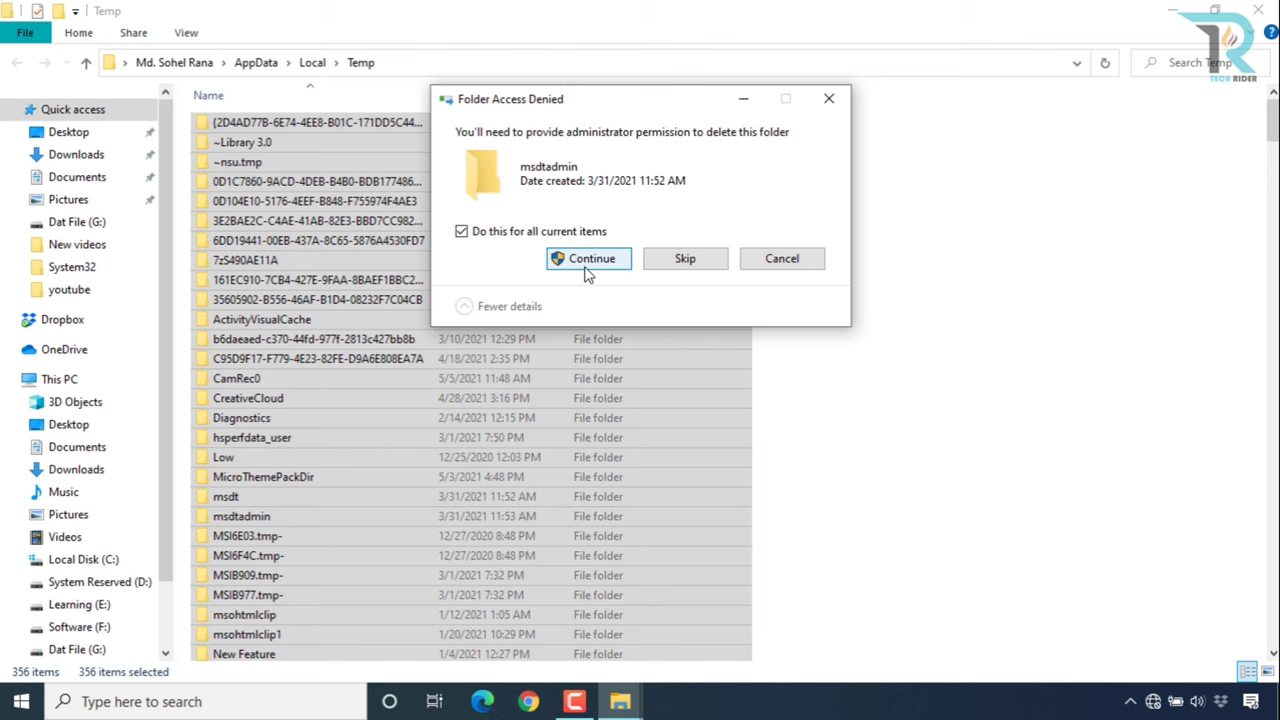
left_click(586, 264)
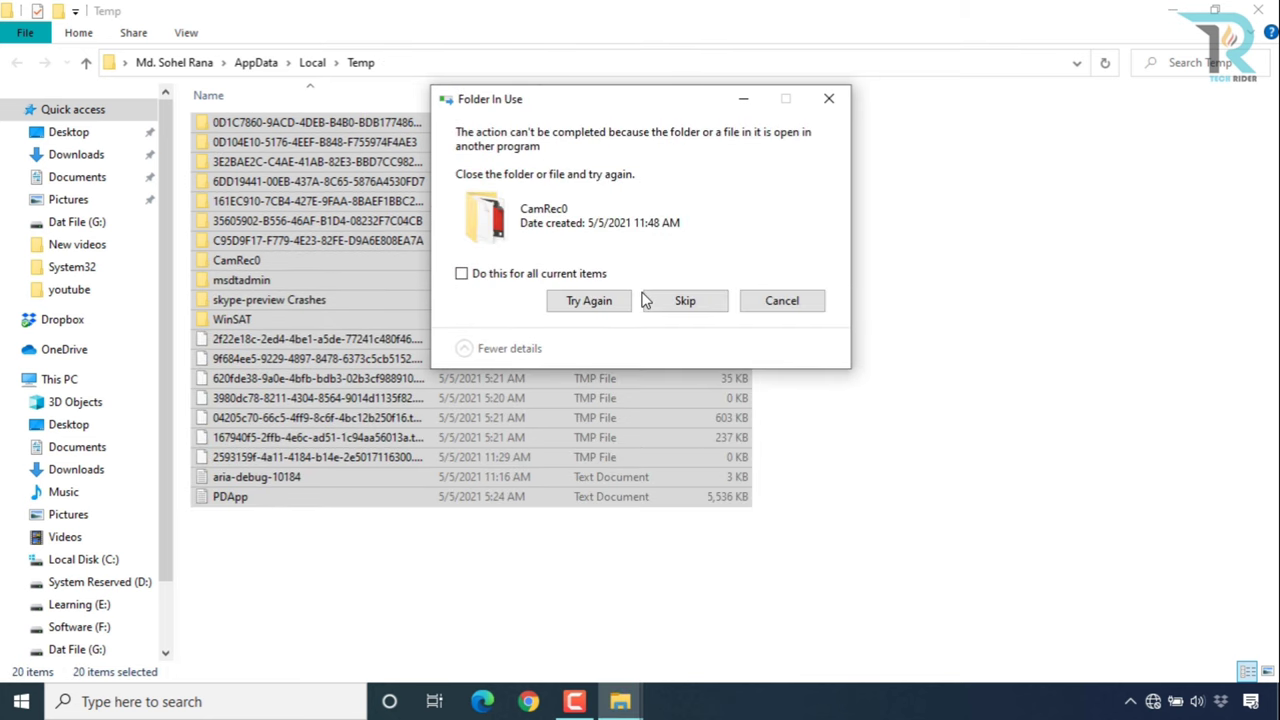
left_click(461, 275)
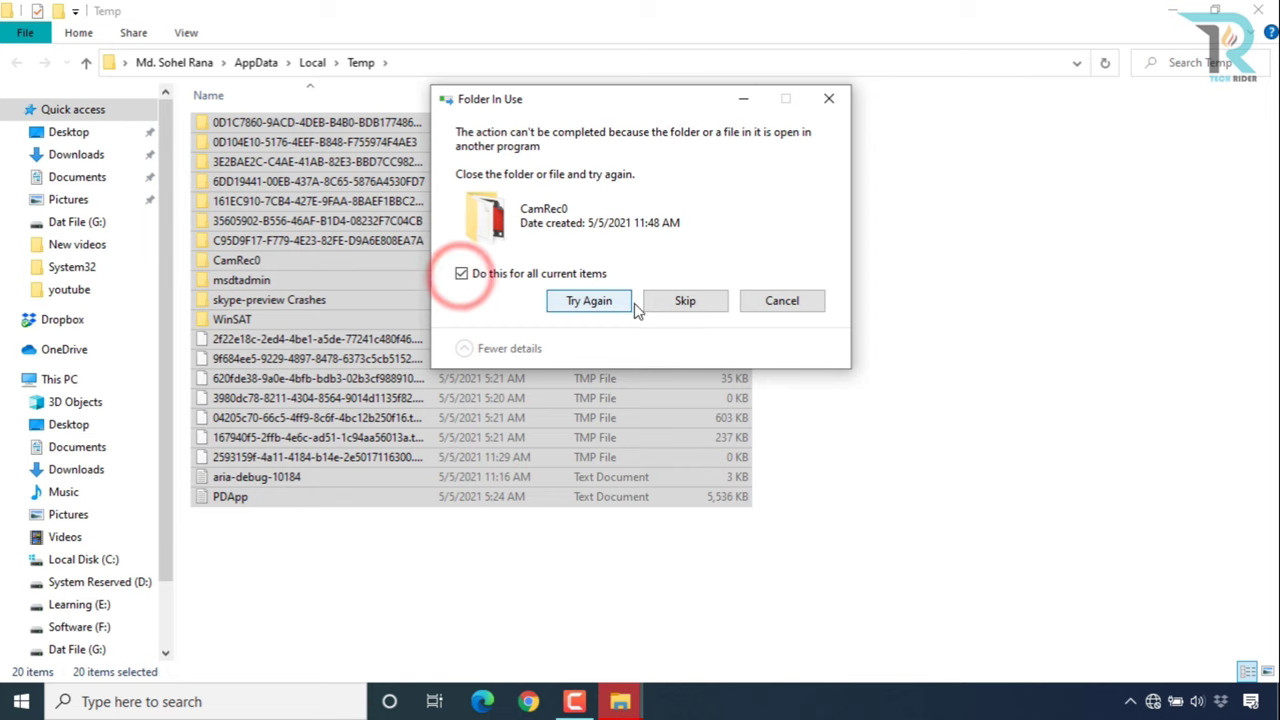
left_click(681, 304)
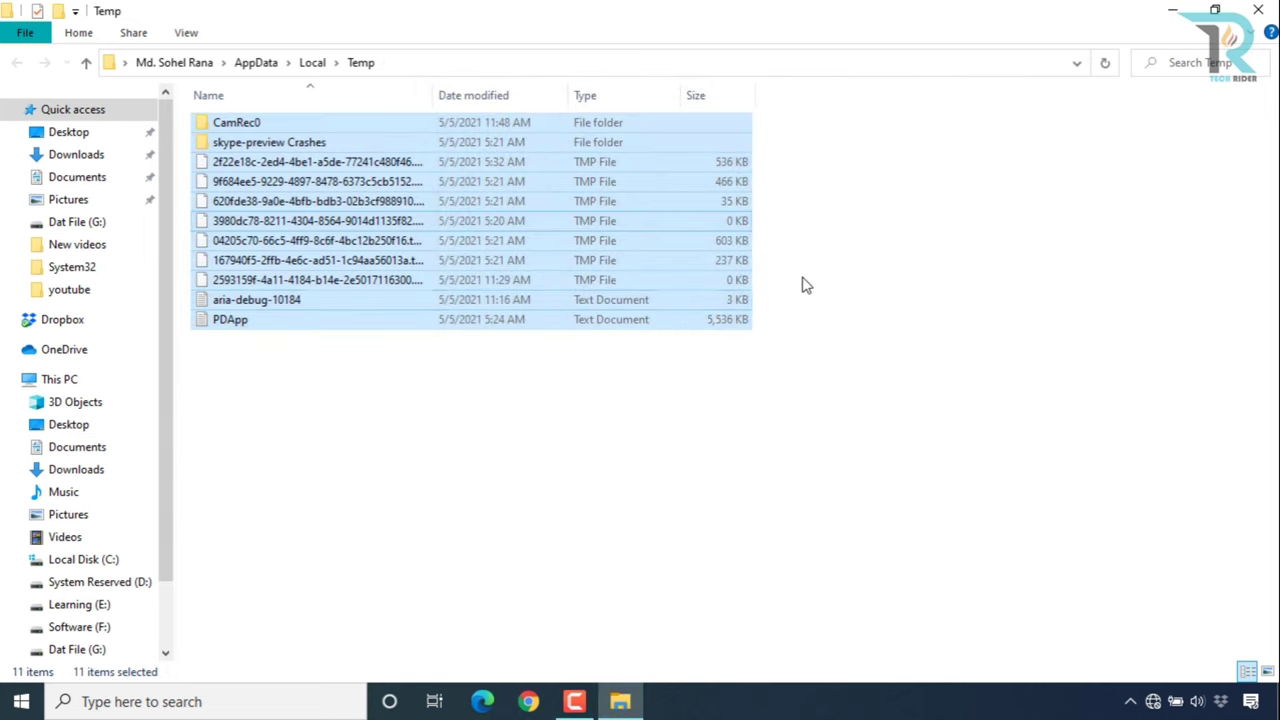
left_click(1254, 12)
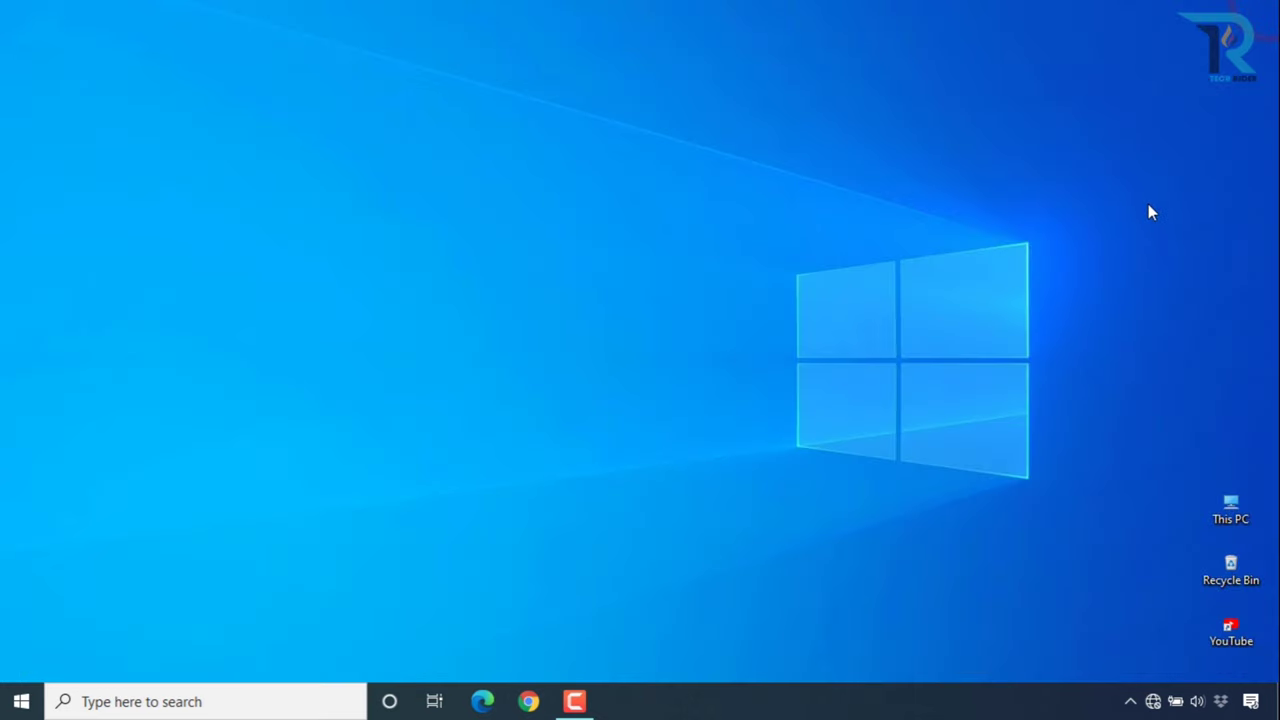
Open the Windows Prefetch folder with the Run command "prefetch" and grant permanent access to it.
right_click(20, 700)
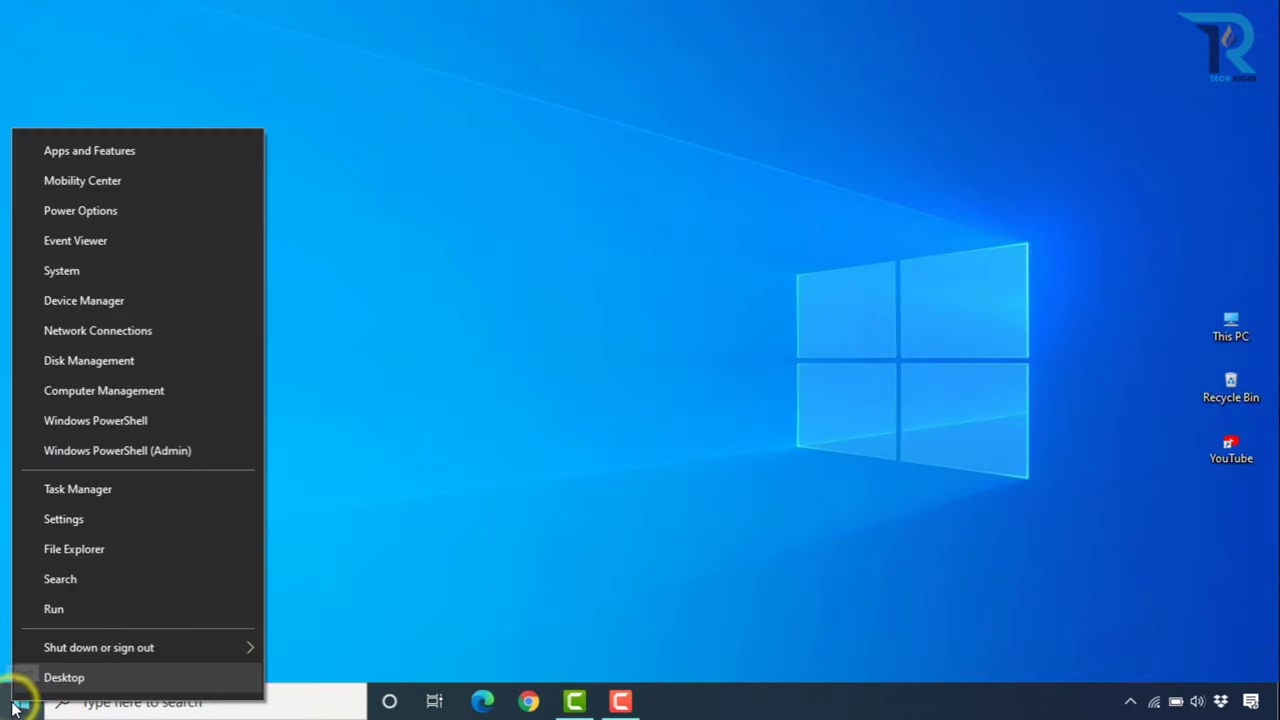
left_click(40, 608)
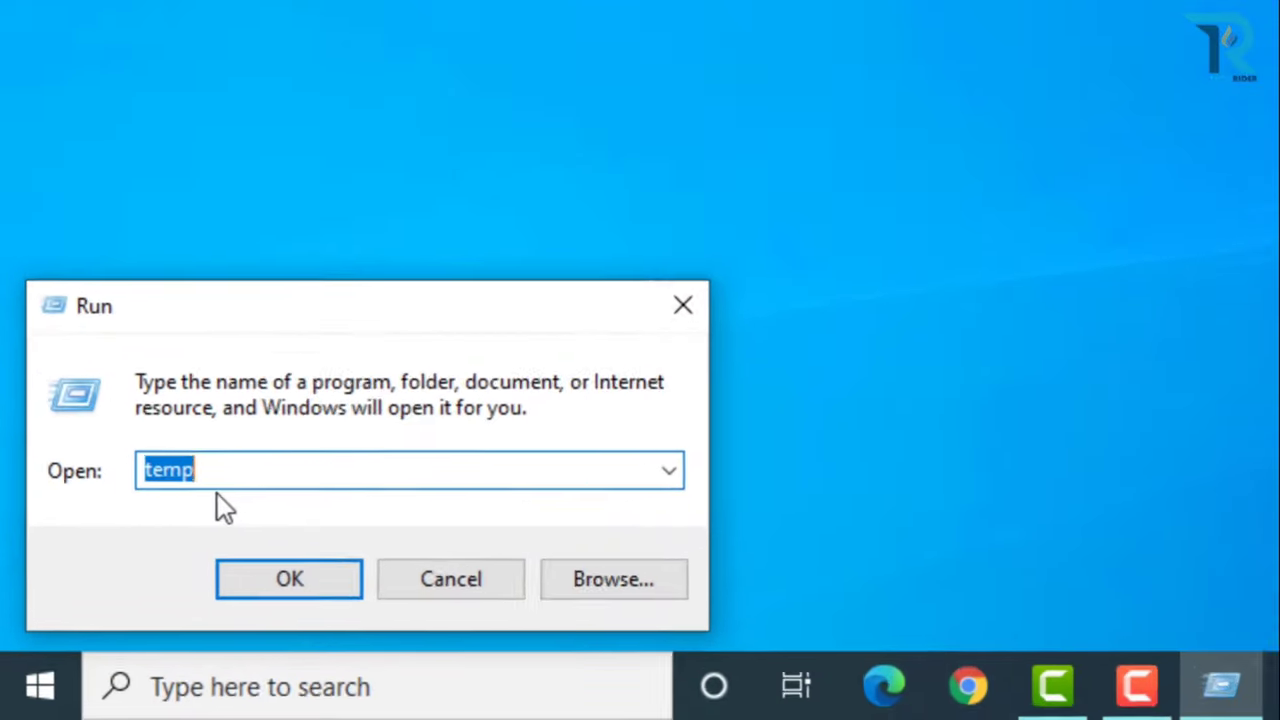
type("prefetch")
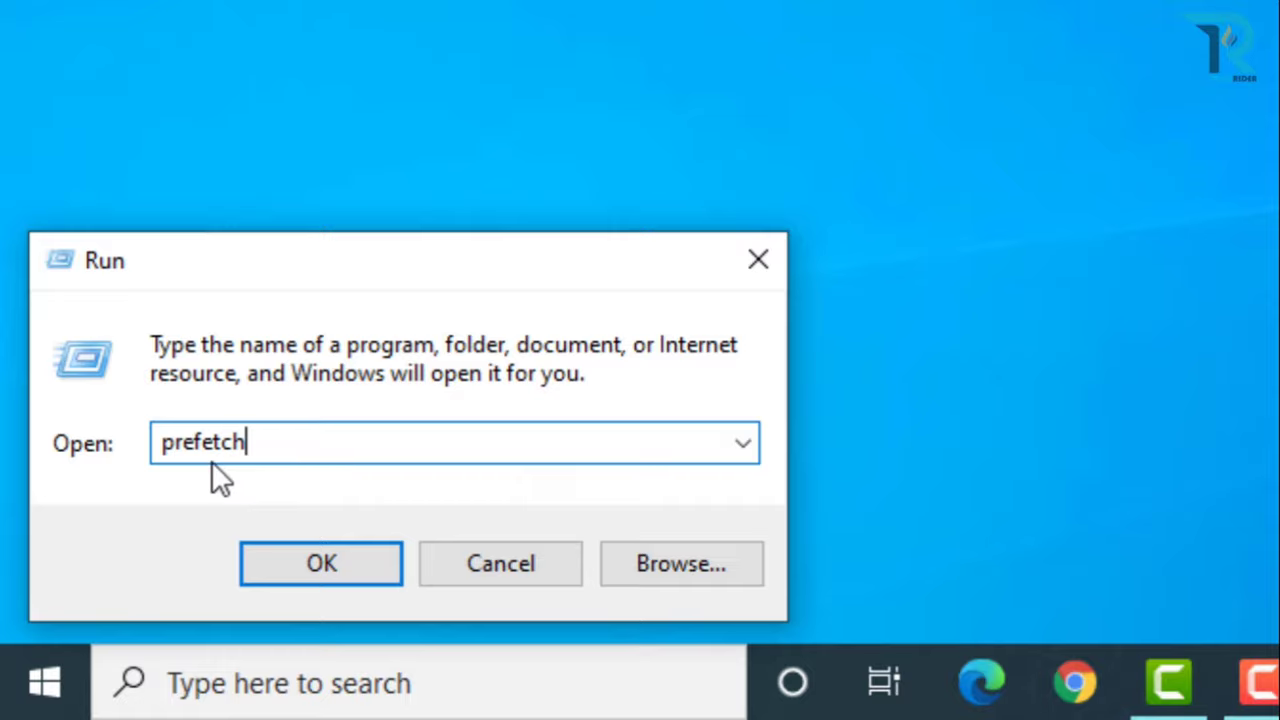
left_click(286, 578)
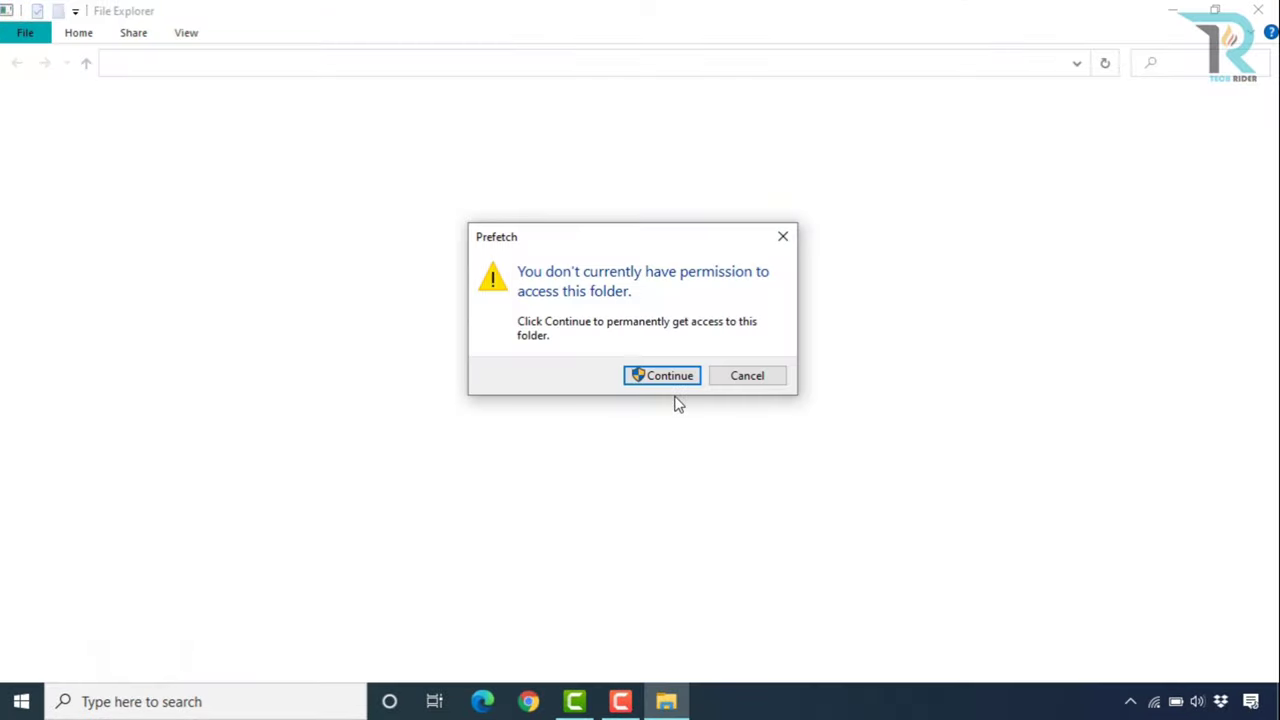
left_click(666, 376)
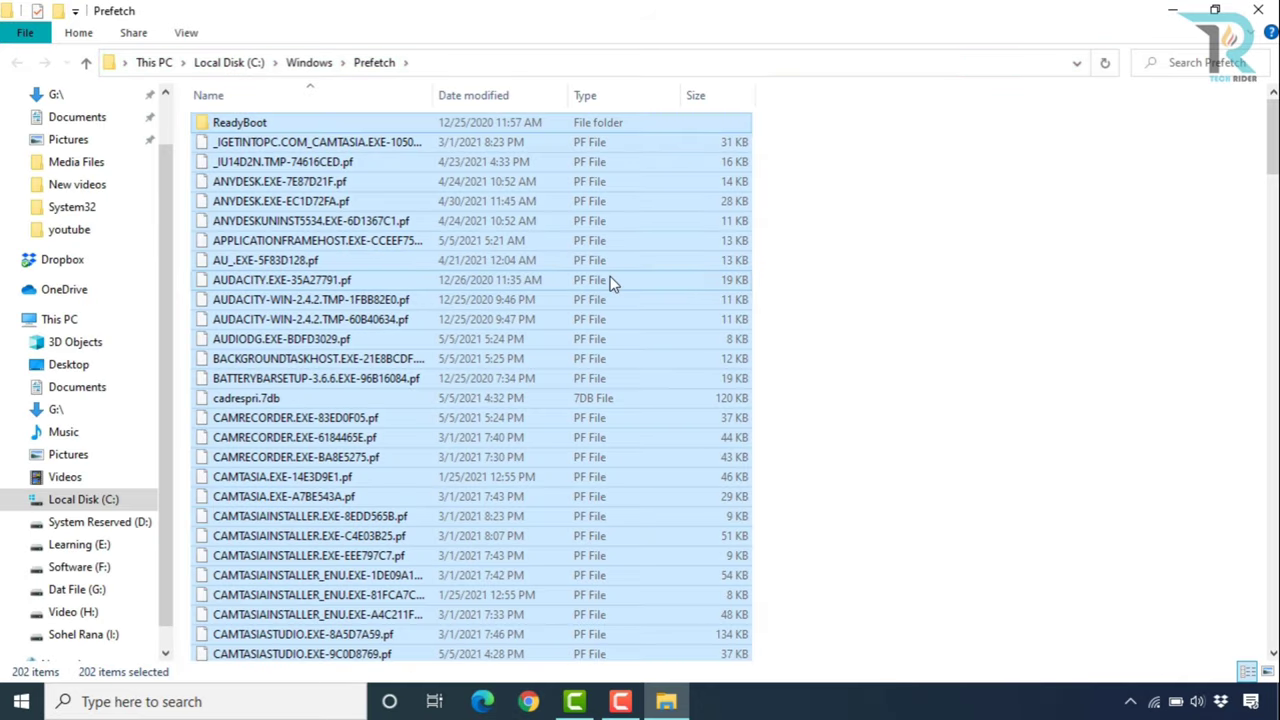
Delete all items in the Prefetch folder, skipping all files in use, and close the folder.
right_click(612, 282)
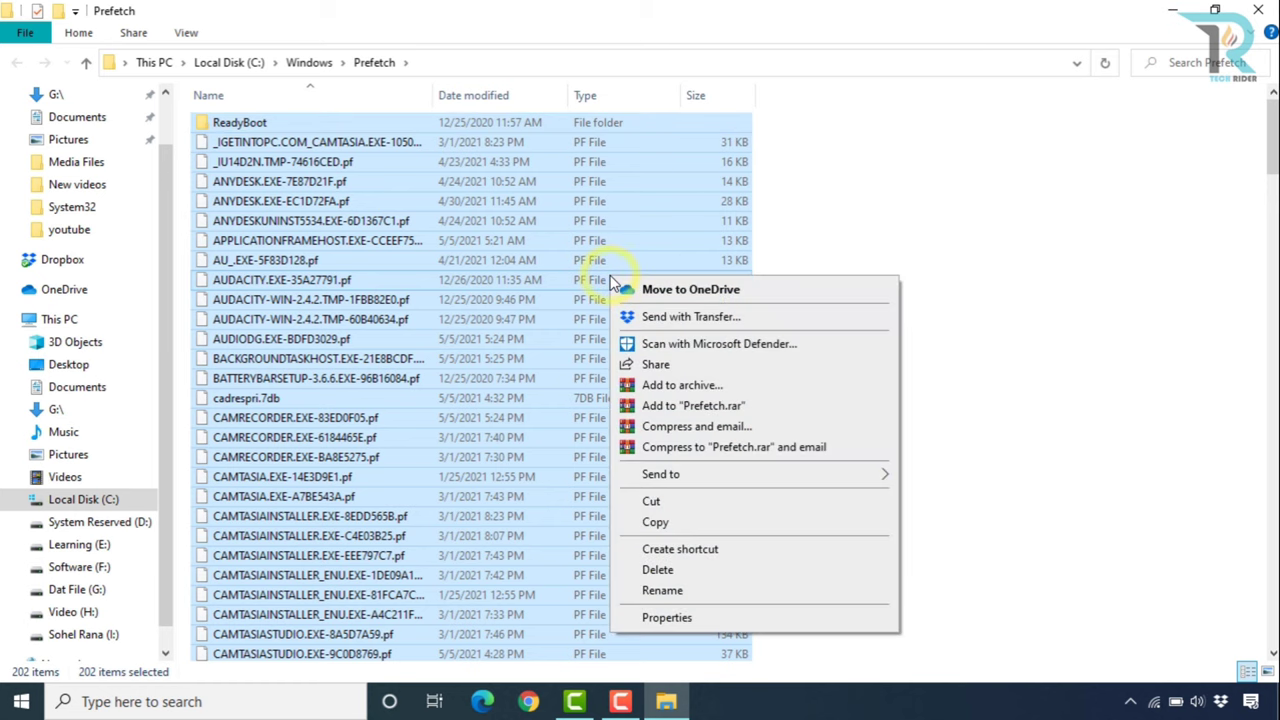
left_click(644, 569)
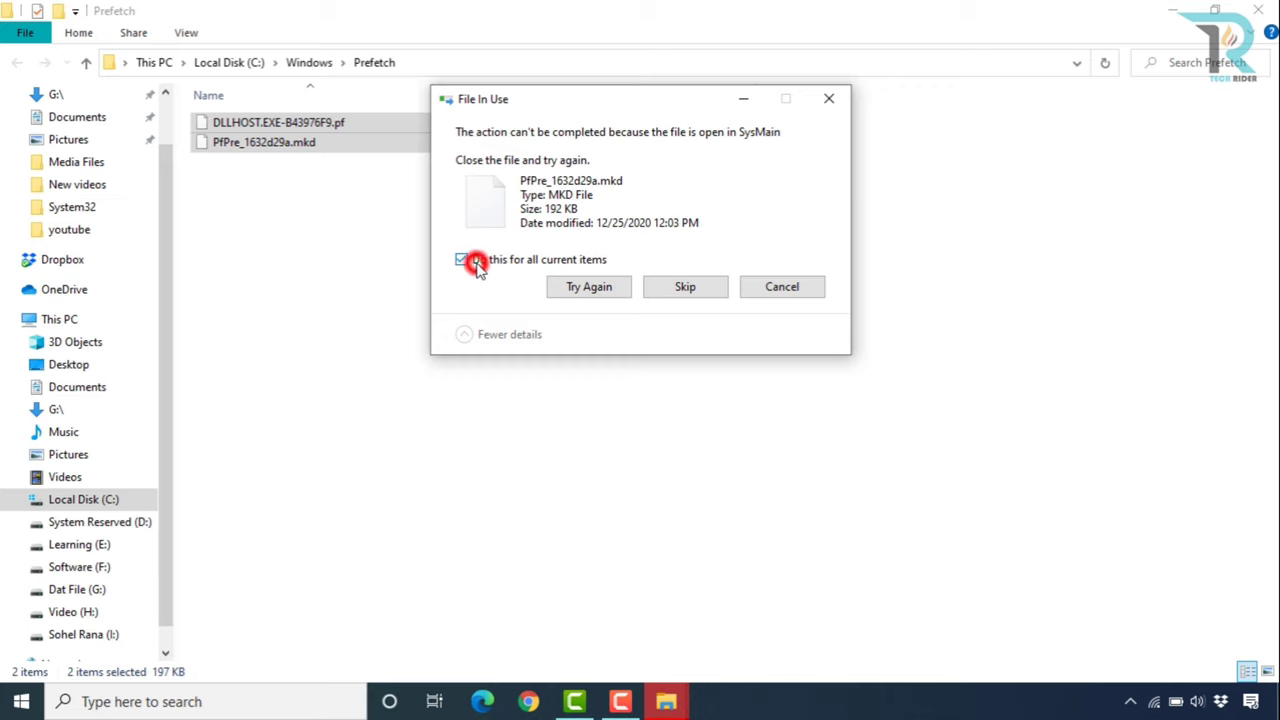
left_click(691, 290)
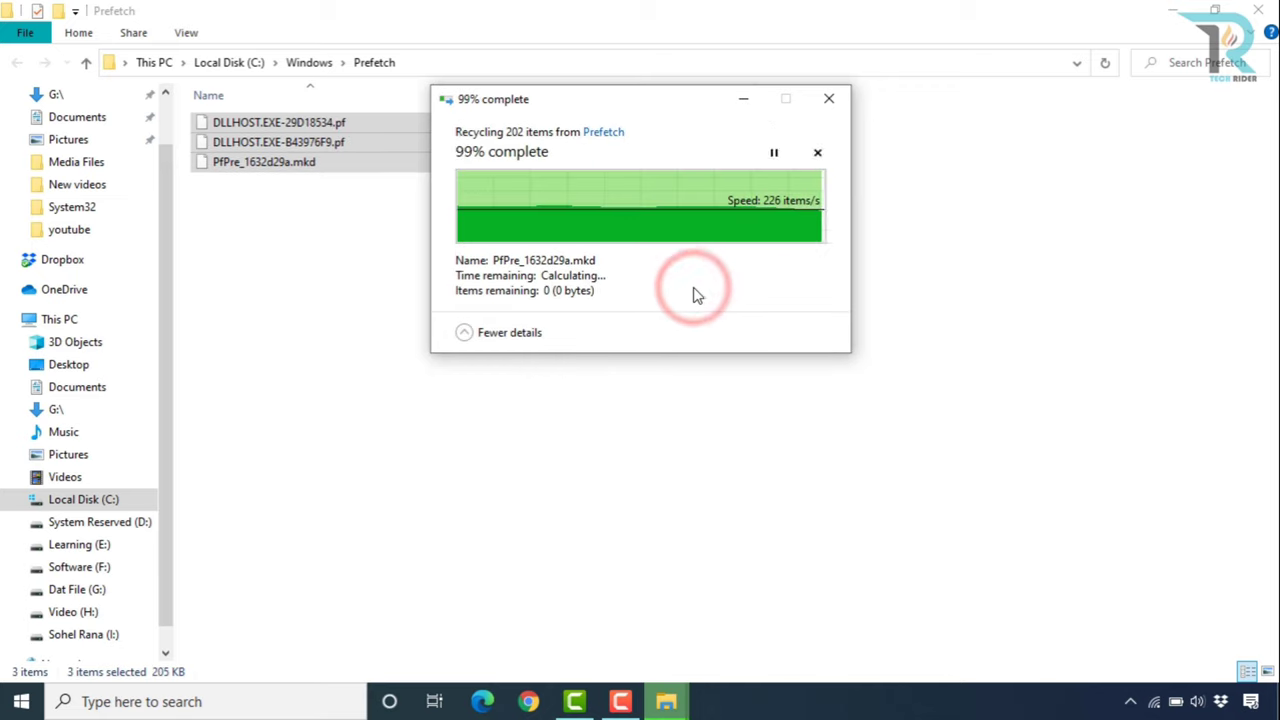
left_click(1258, 10)
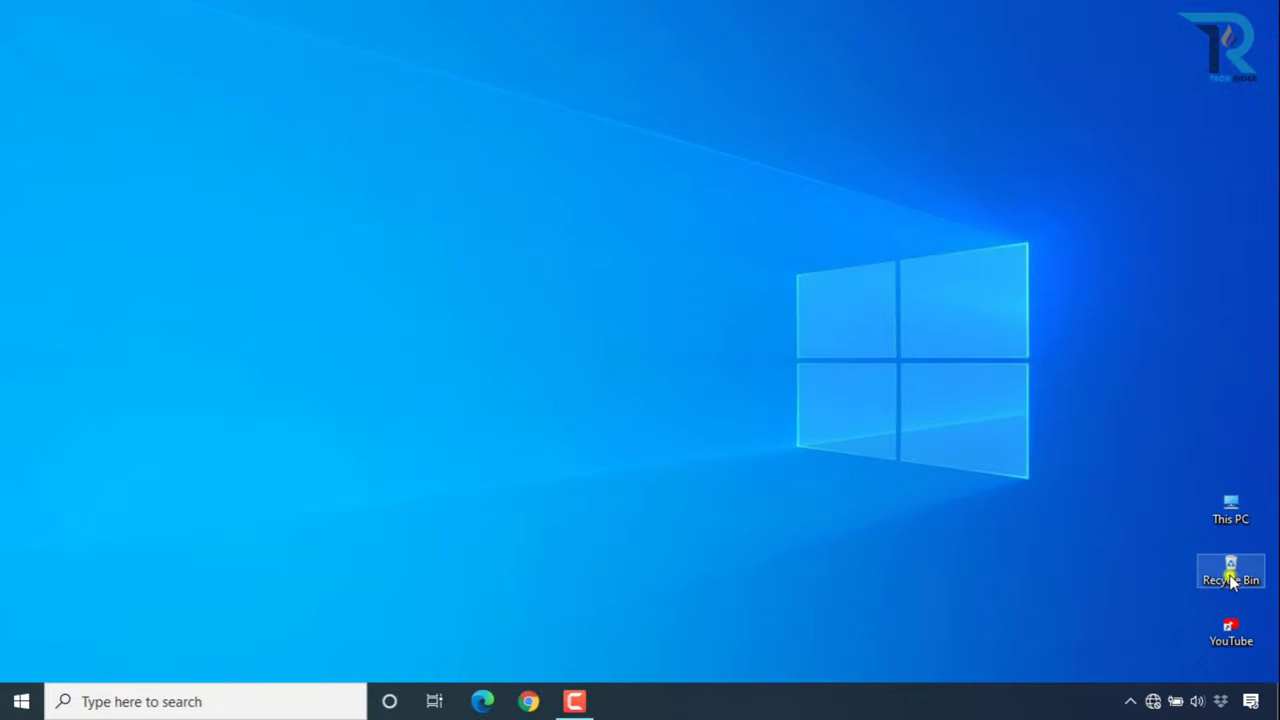
Empty the Recycle Bin, confirming the permanent deletion and granting administrator permission for all current items.
right_click(1231, 583)
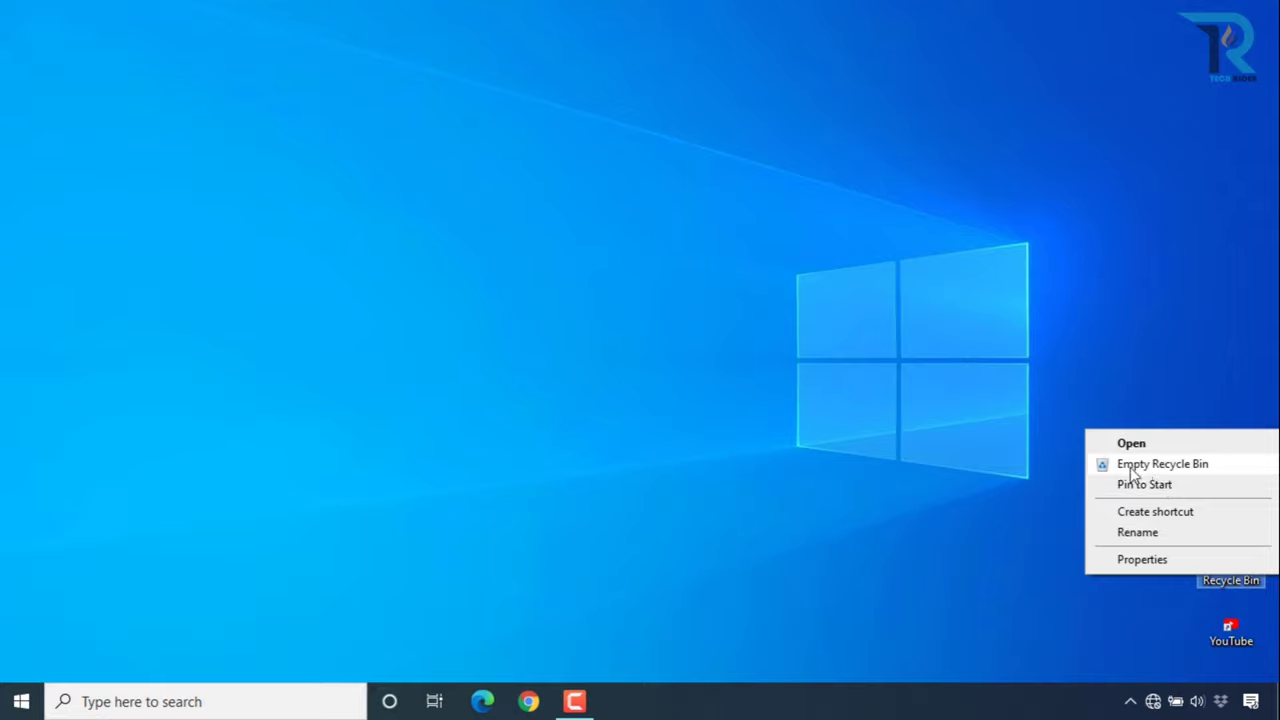
left_click(1176, 466)
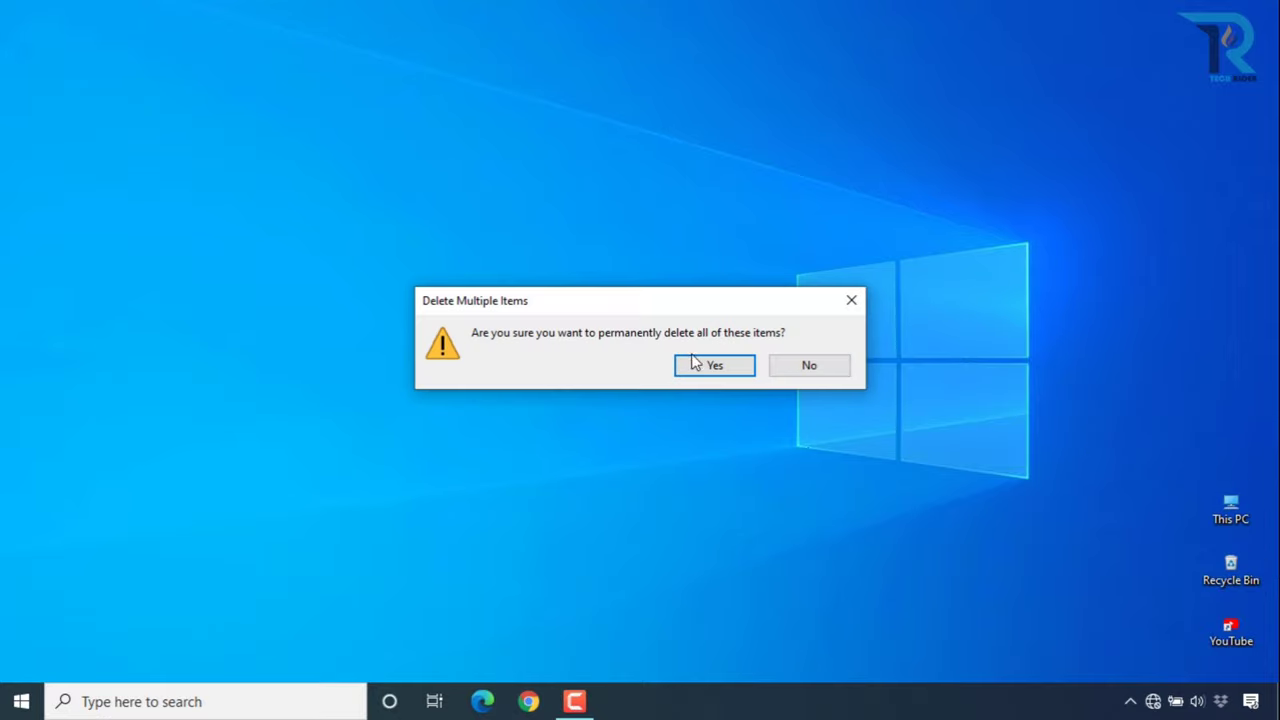
left_click(698, 366)
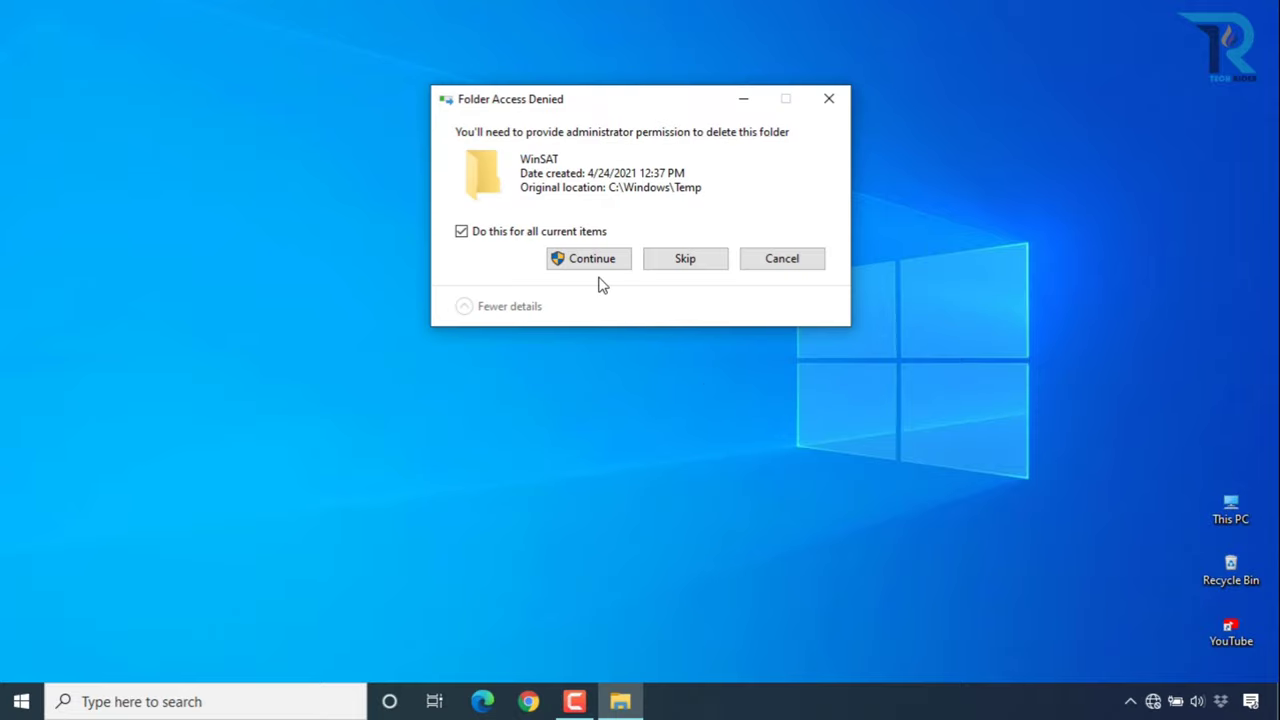
left_click(591, 263)
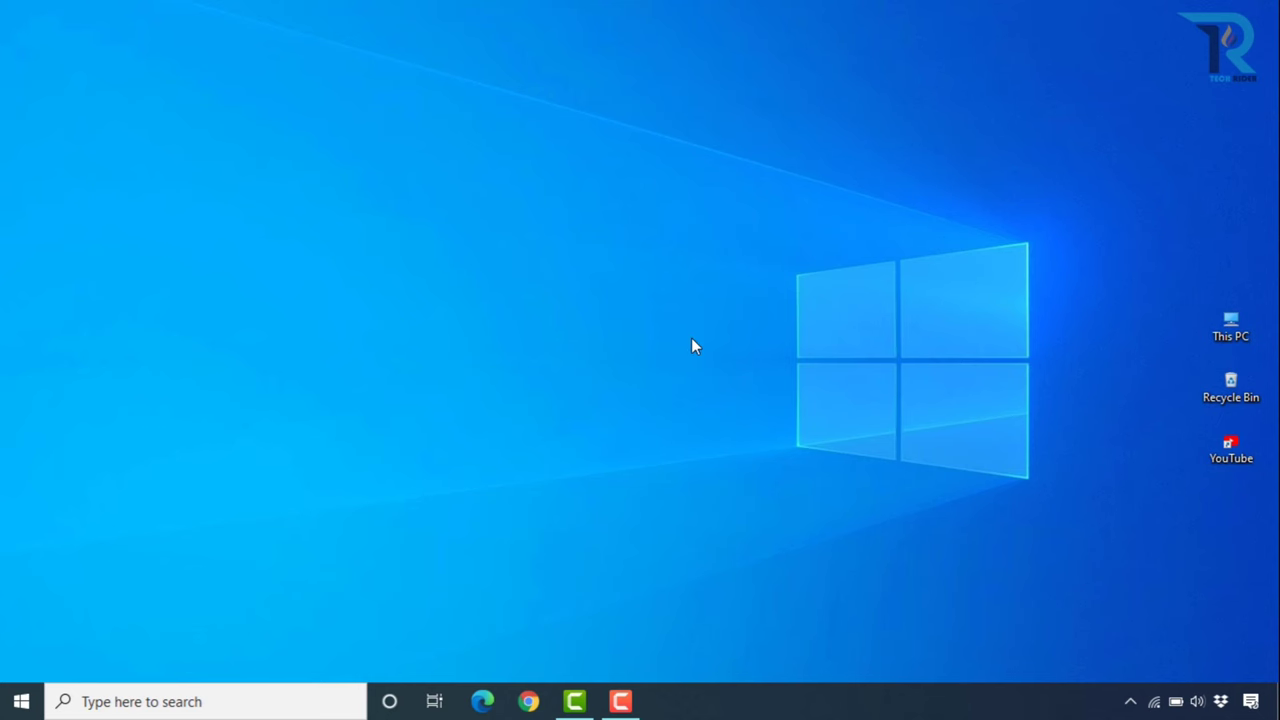
Open the properties of Local Disk (C:) from This PC and start Disk Cleanup for the drive.
double_click(1229, 330)
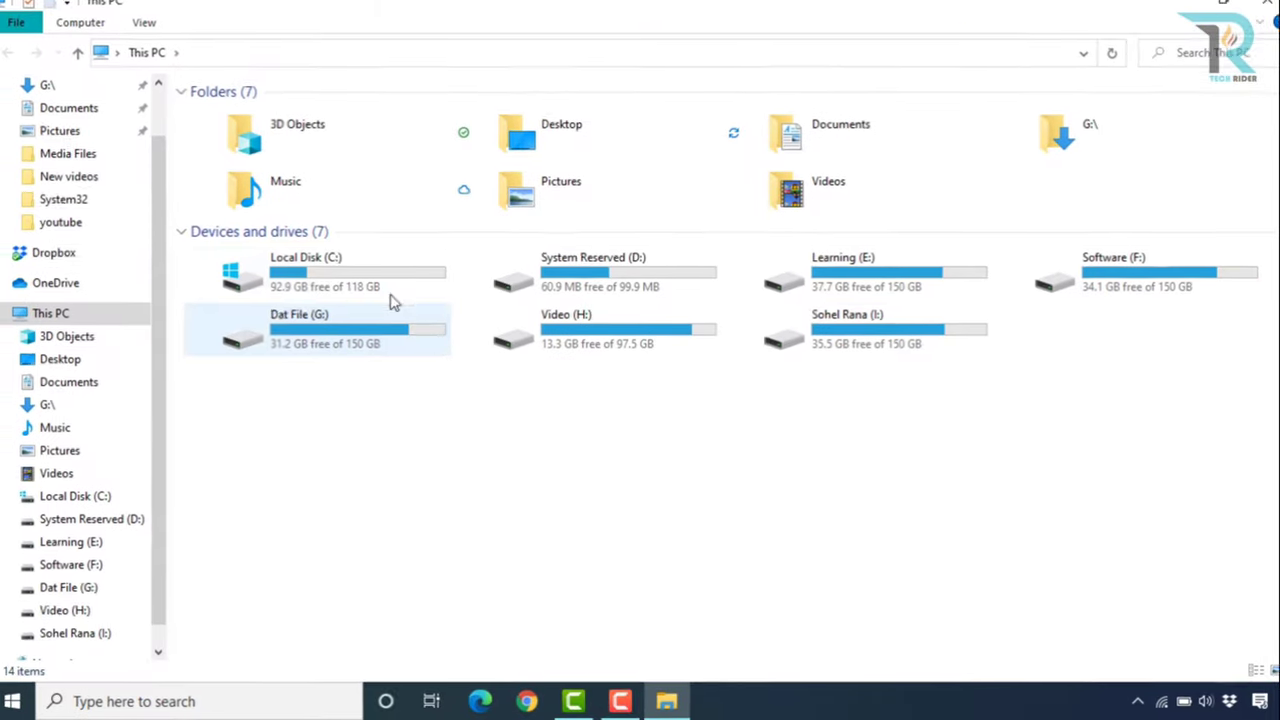
left_click(321, 278)
right_click(188, 92)
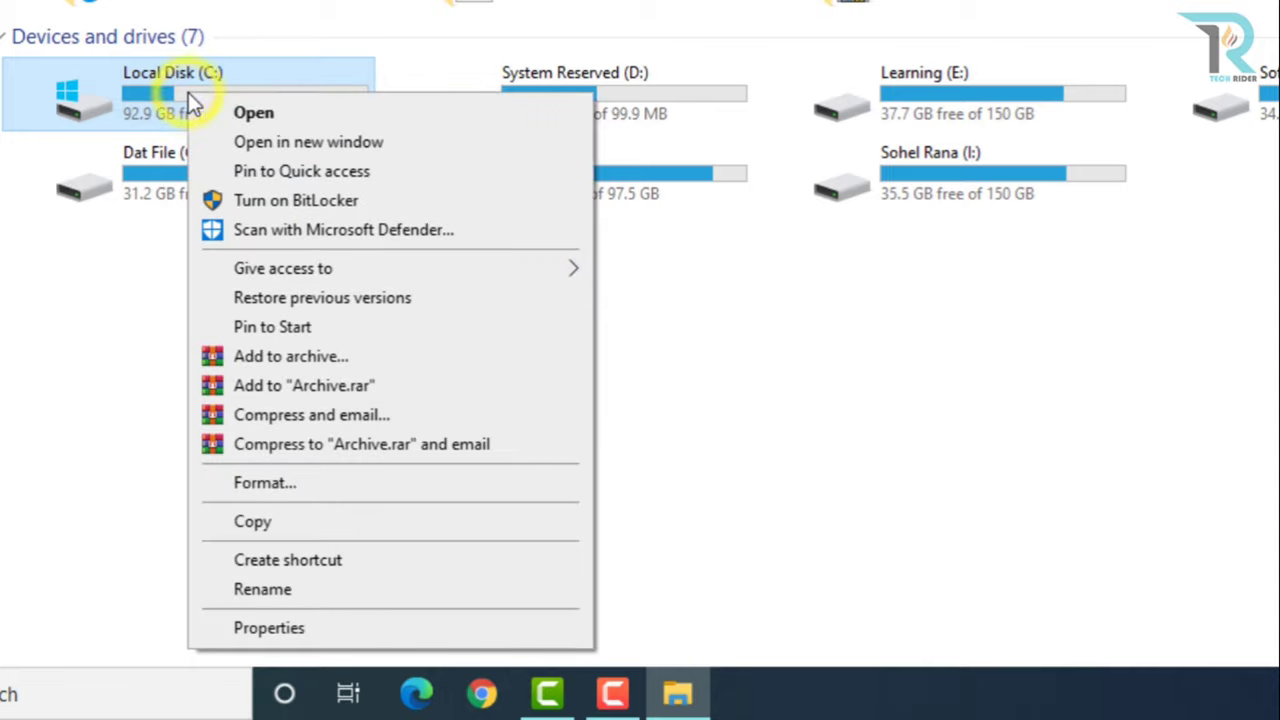
left_click(262, 629)
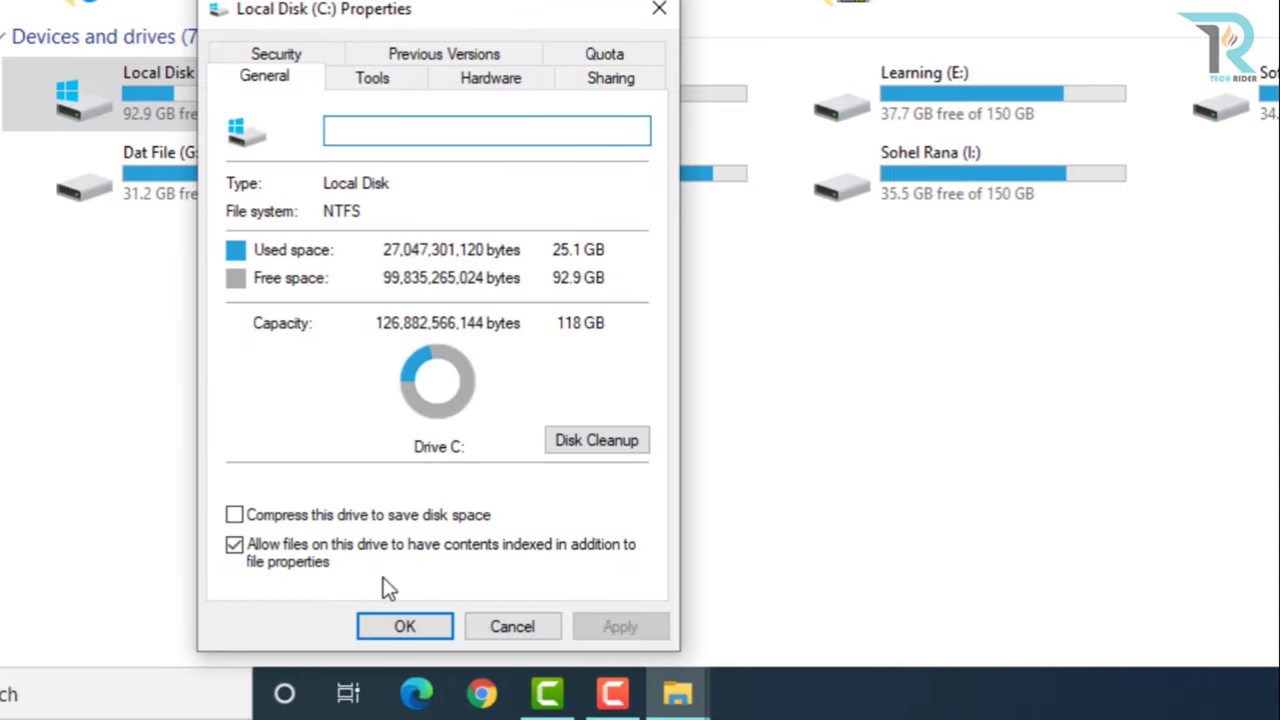
left_click(589, 442)
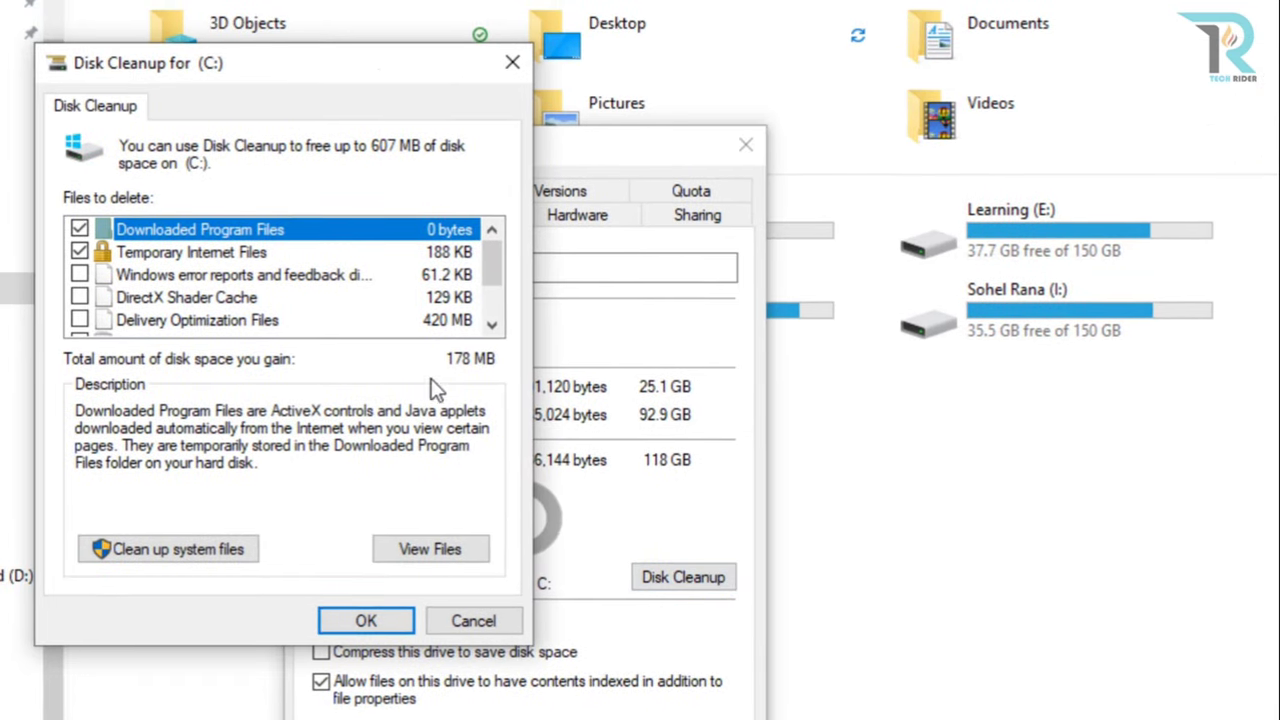
Include Windows error reports, DirectX Shader Cache, Delivery Optimization Files, Recycle Bin and Temporary files in the Disk Cleanup selection.
left_click(79, 275)
left_click(79, 297)
left_click(79, 320)
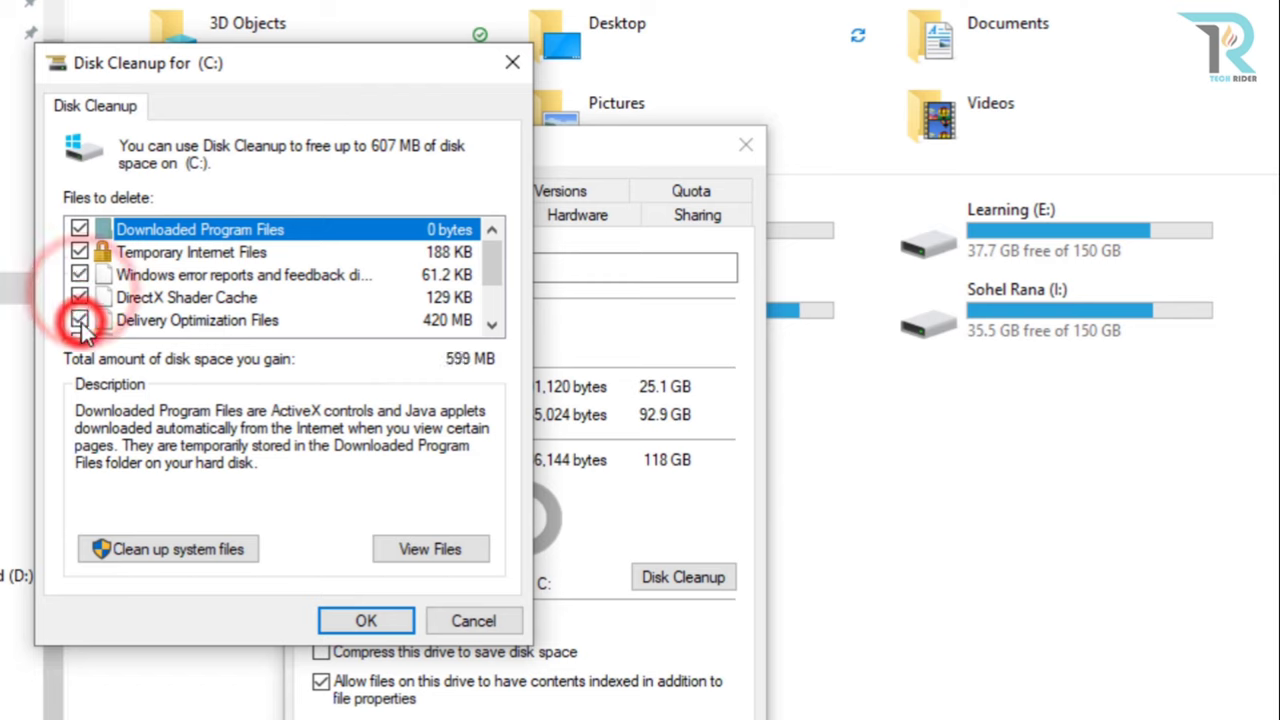
scroll(80, 330, "down", 1)
left_click(80, 297)
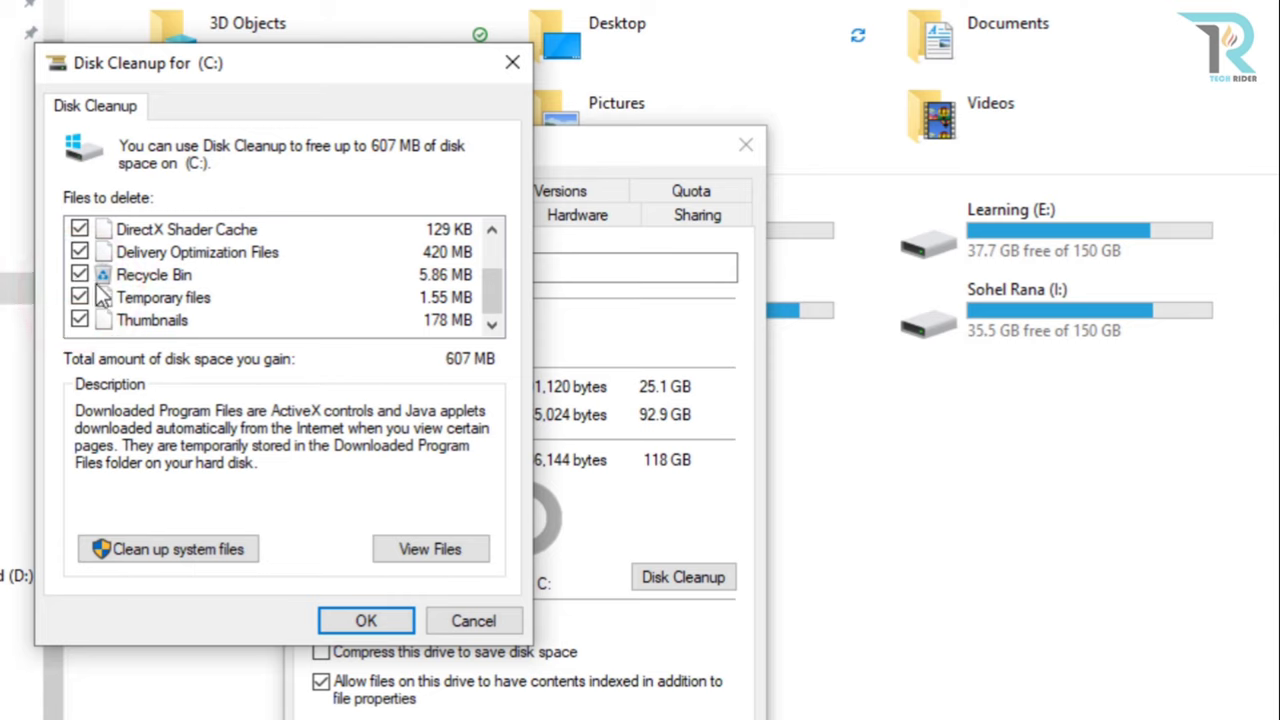
Run Disk Cleanup to permanently delete the selected files, and close the drive properties and This PC windows.
scroll(100, 307, "up", 1)
scroll(100, 307, "down", 1)
left_click(365, 621)
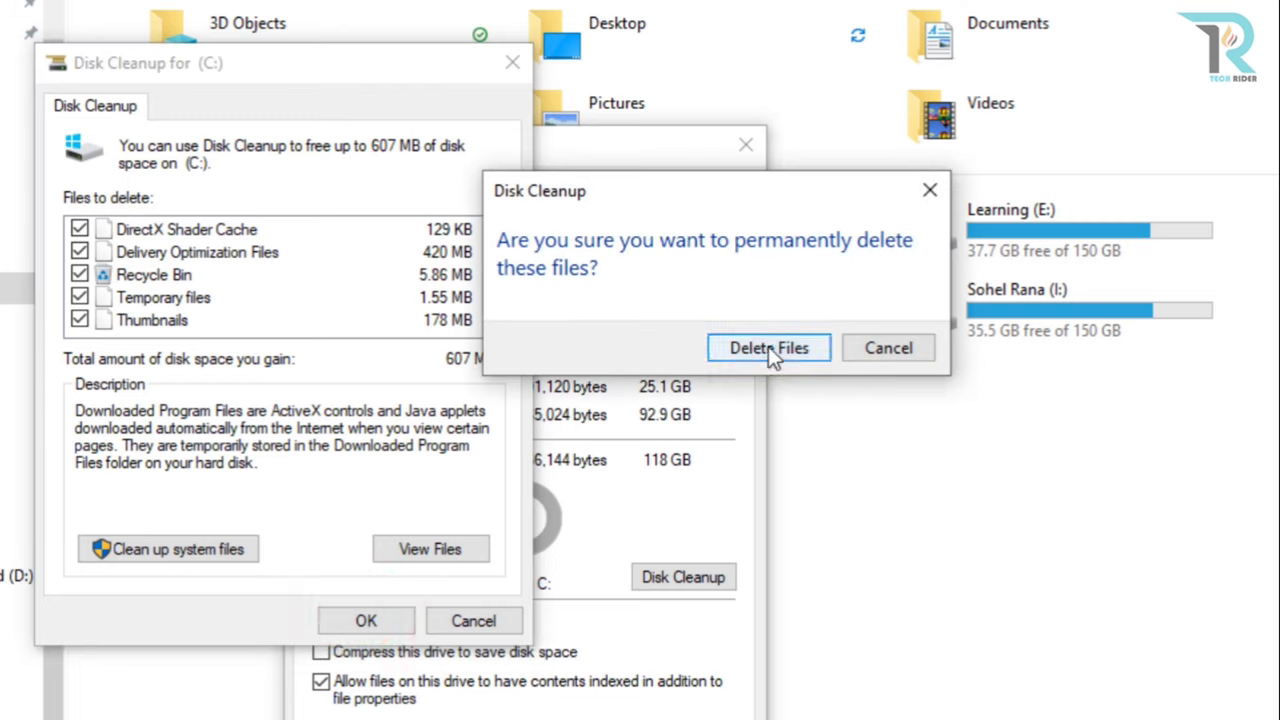
left_click(768, 346)
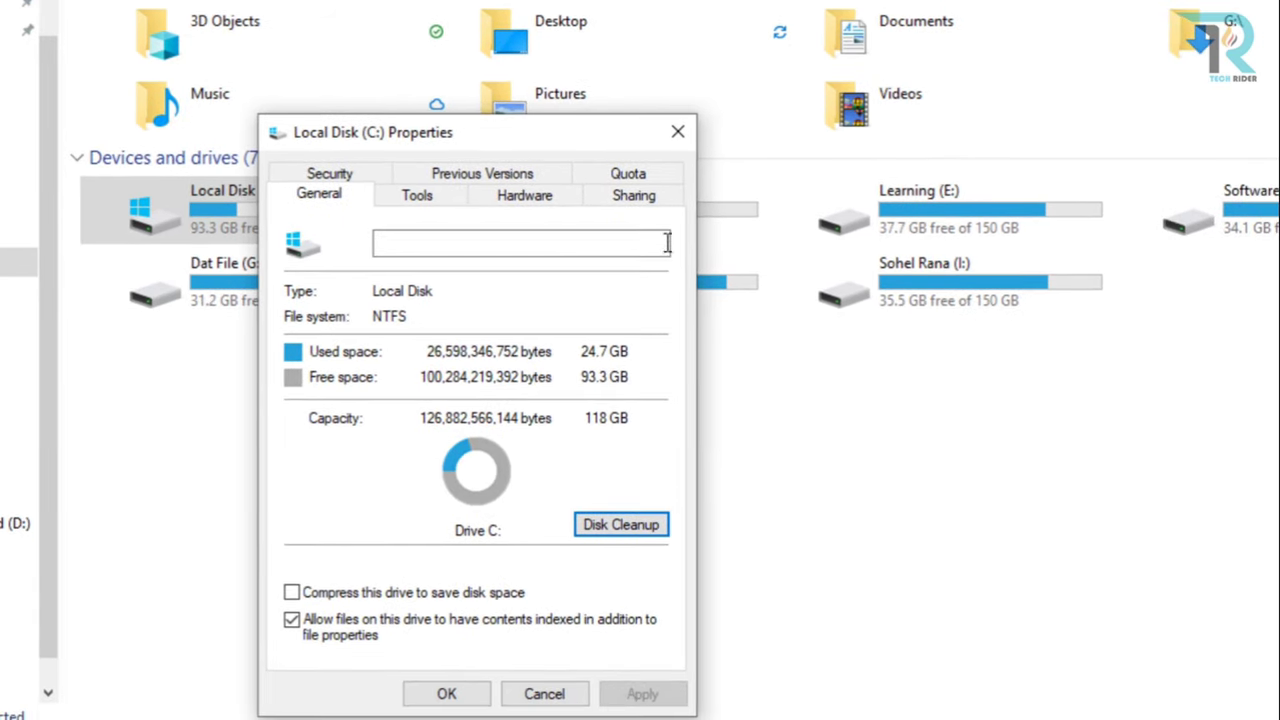
left_click(677, 131)
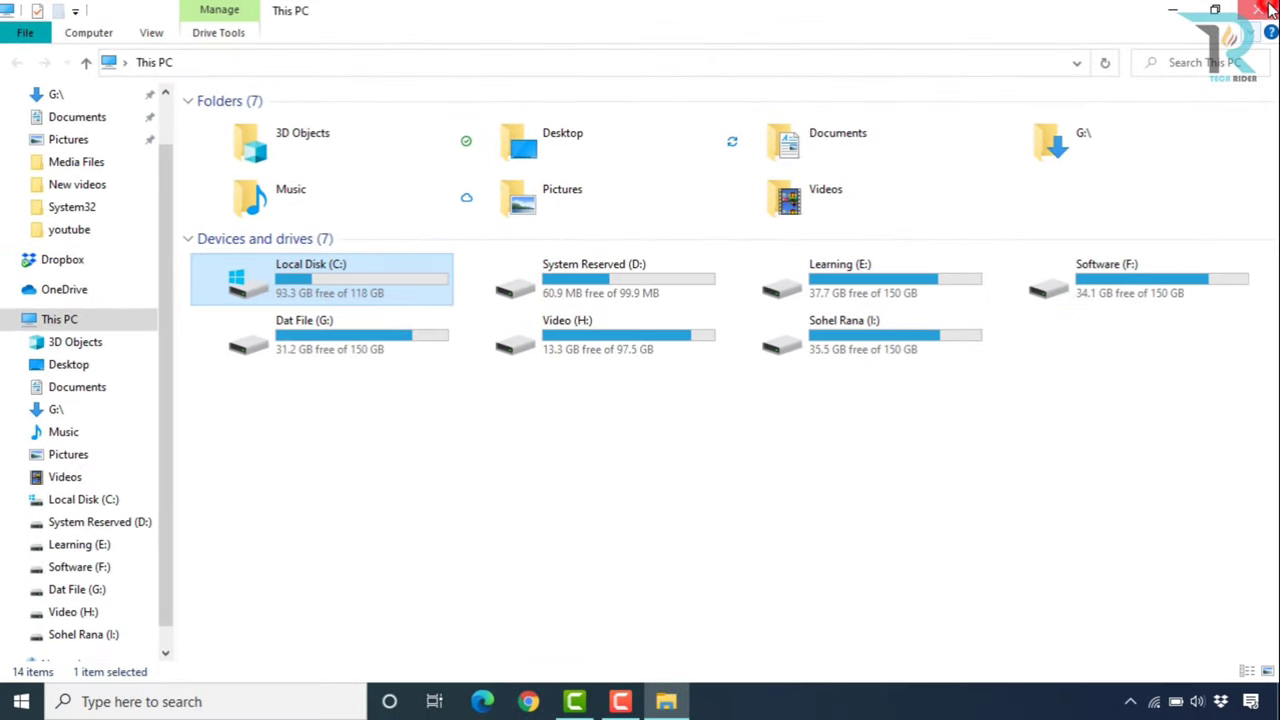
left_click(1260, 9)
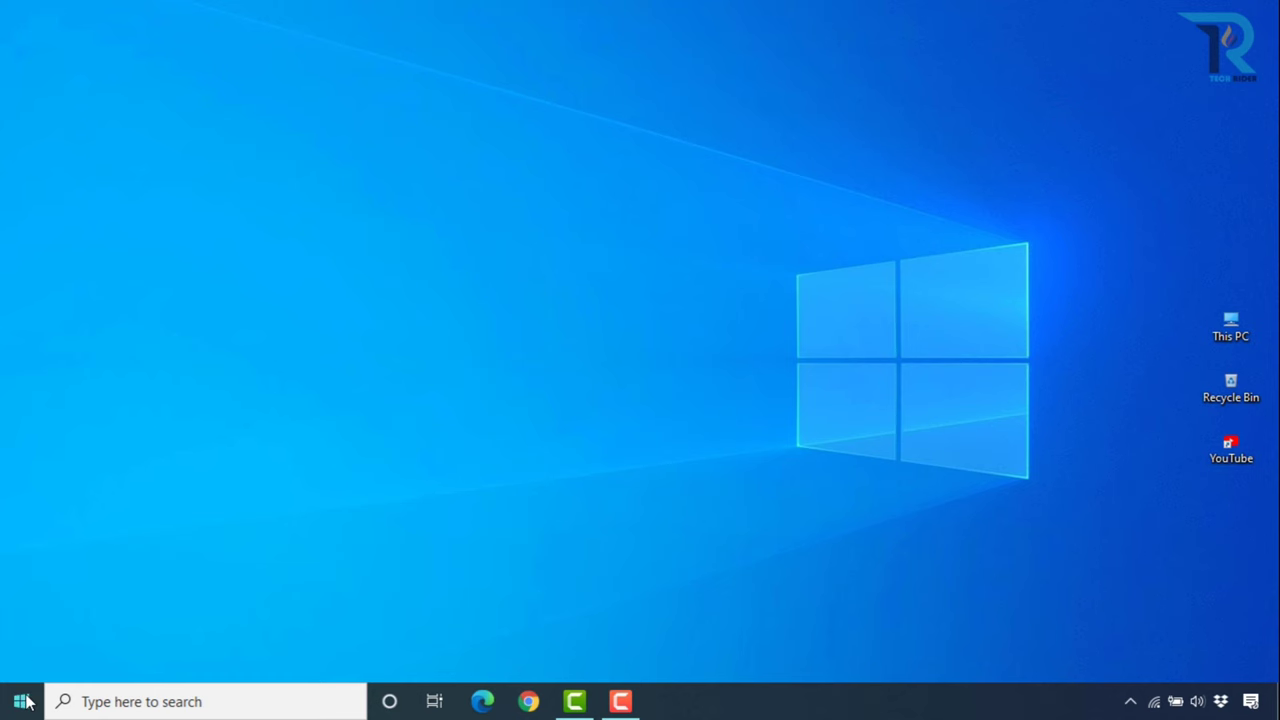
Open the option to change where new content is saved in the System Storage settings.
left_click(22, 701)
left_click(25, 617)
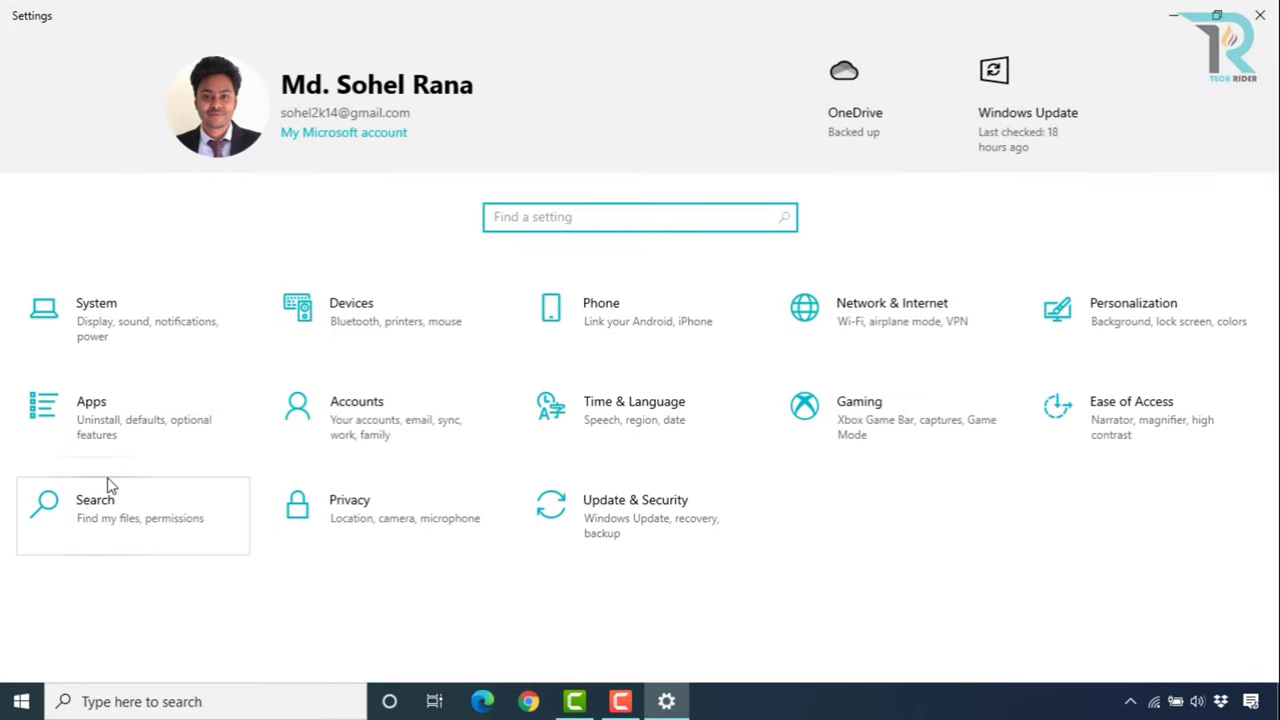
left_click(115, 325)
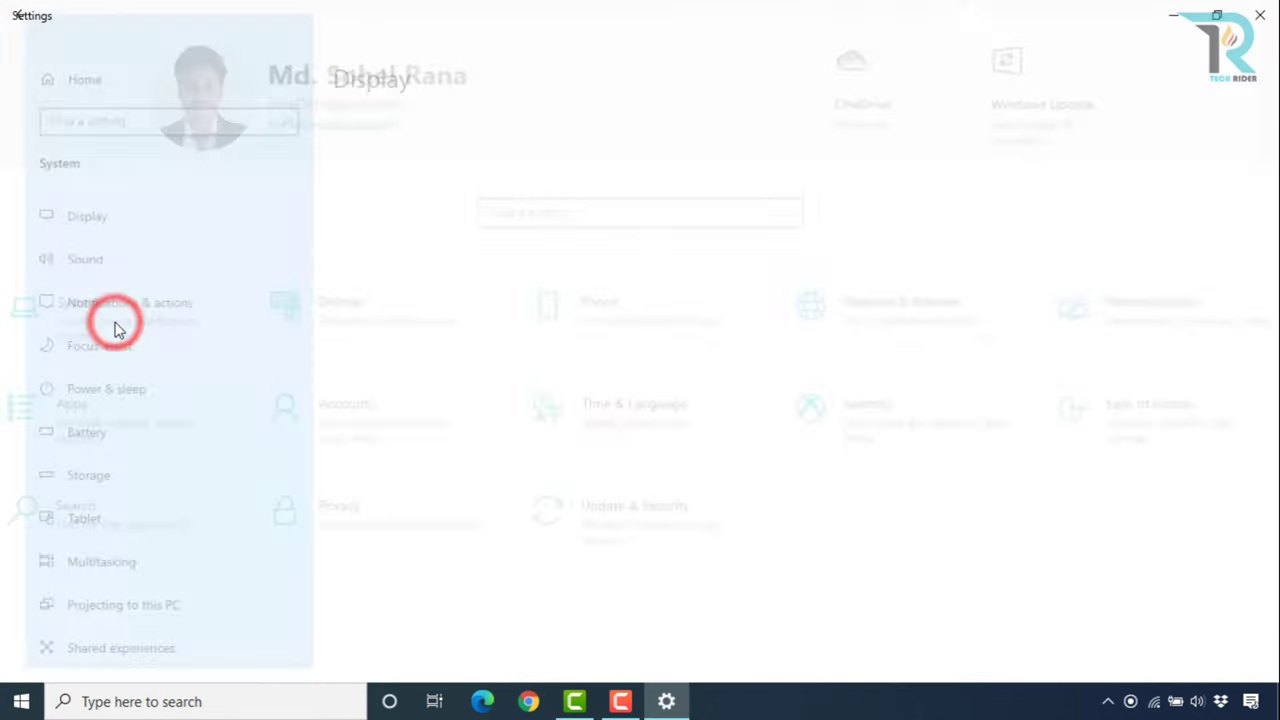
left_click(67, 487)
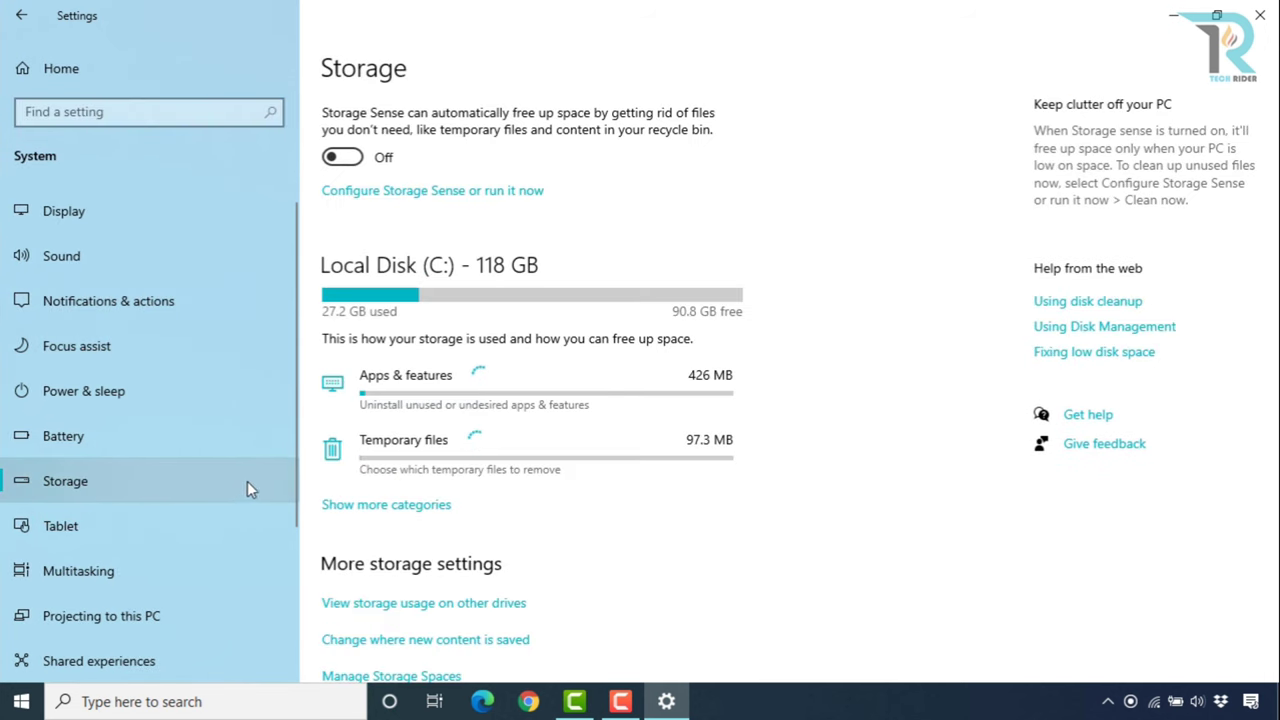
scroll(543, 506, "down", 3)
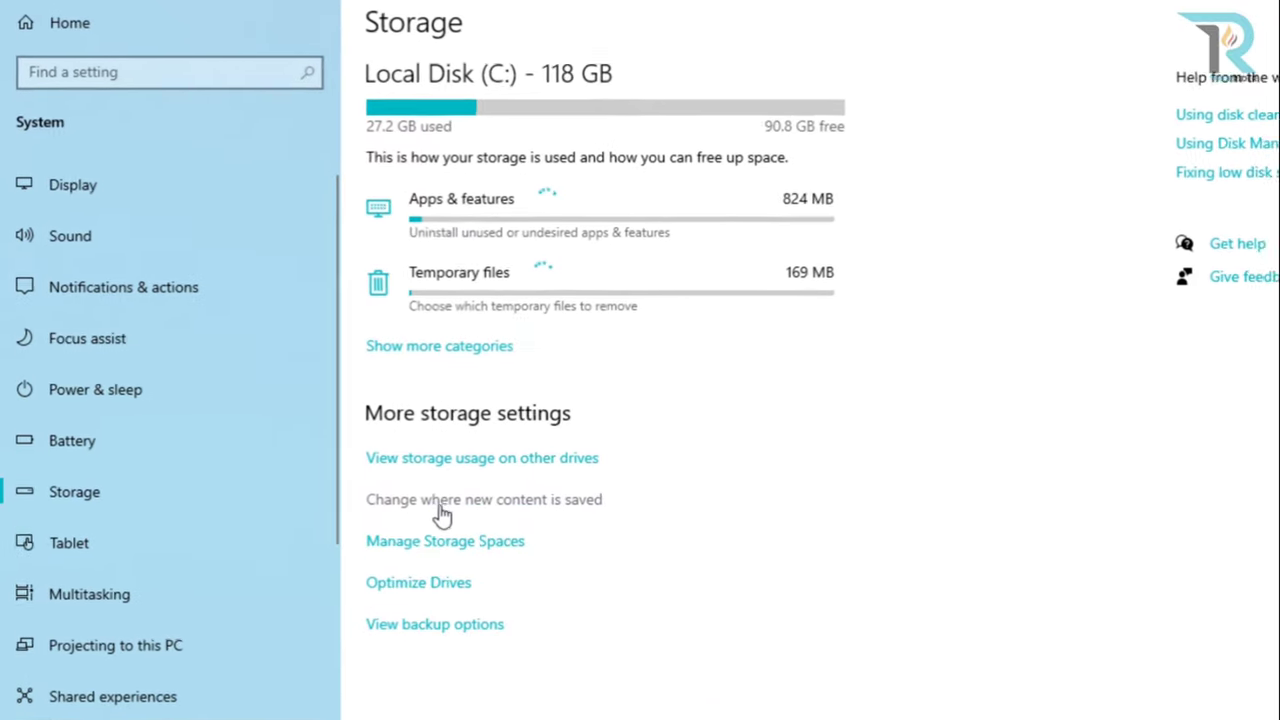
left_click(459, 486)
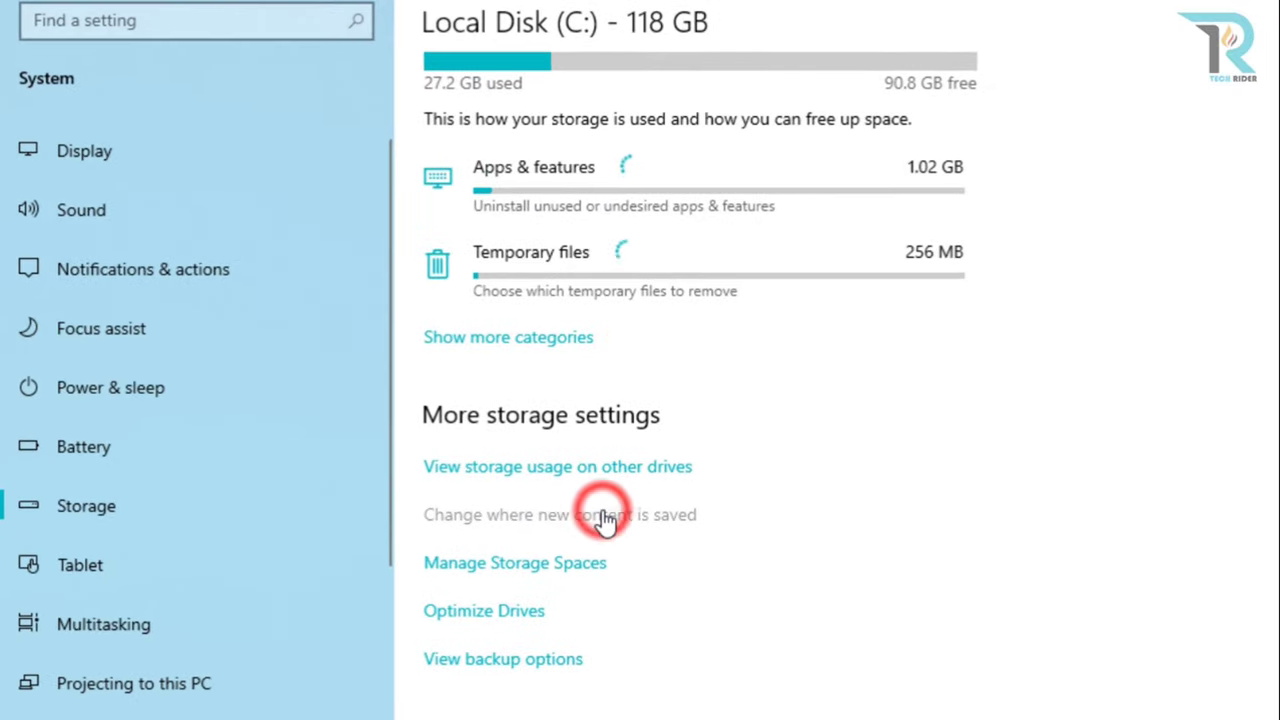
Set new photos and videos to save to Video (H:) and apply the change.
scroll(603, 648, "down", 1)
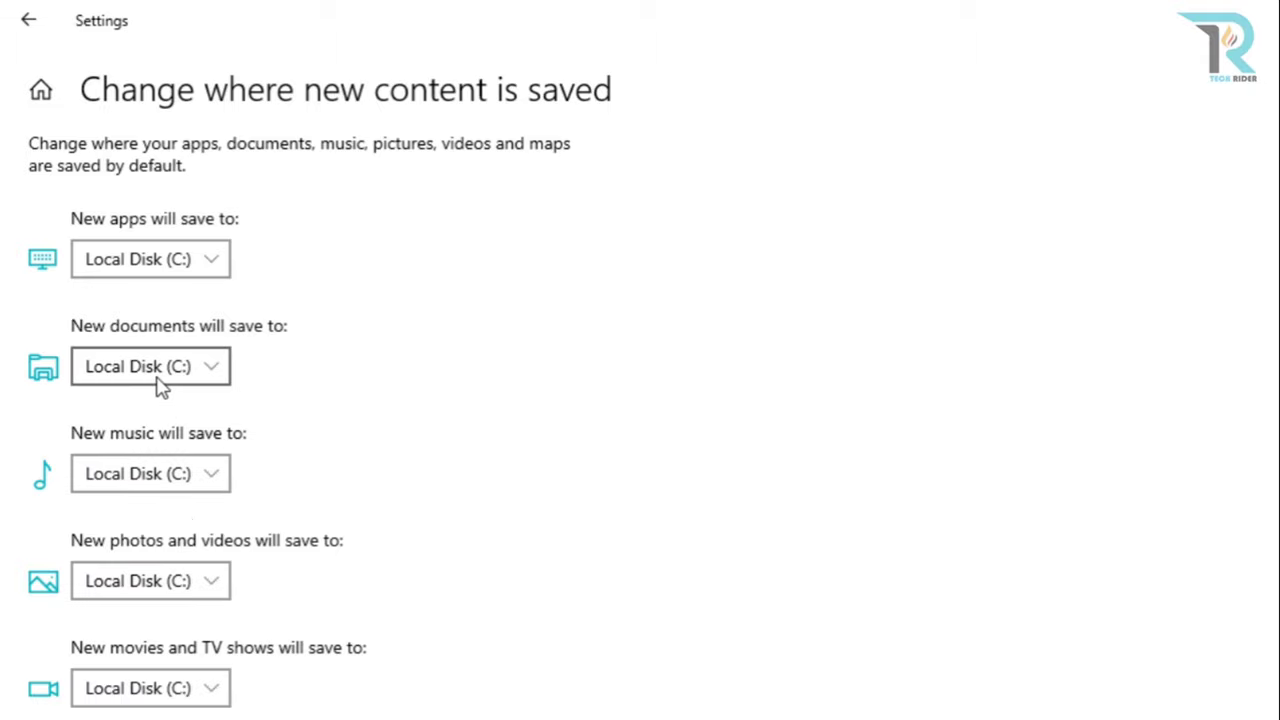
left_click(177, 581)
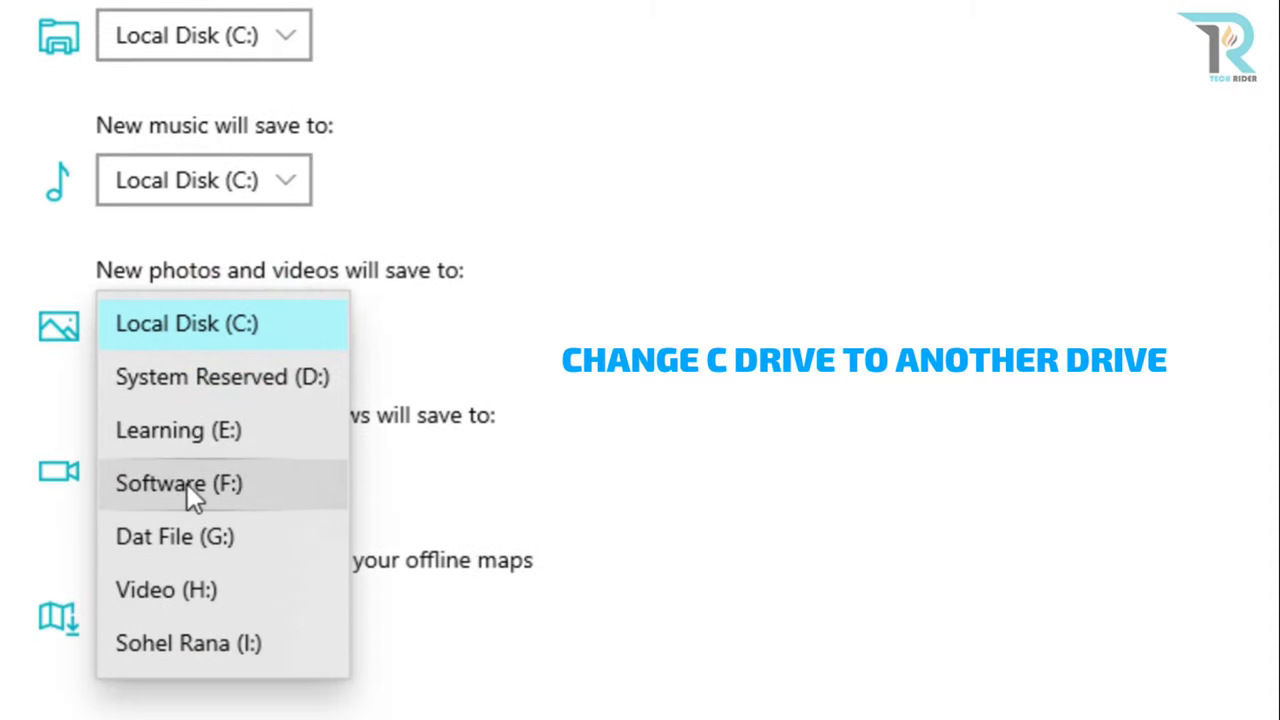
left_click(168, 582)
left_click(352, 333)
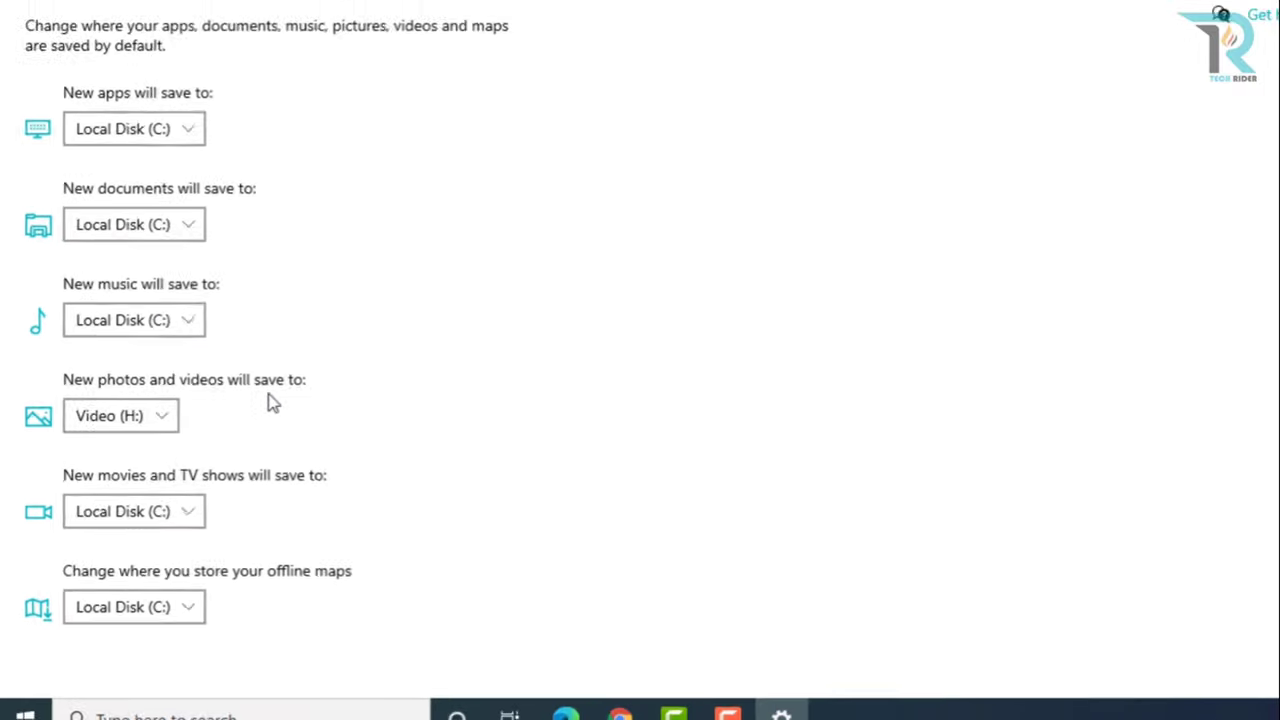
scroll(280, 448, "up", 1)
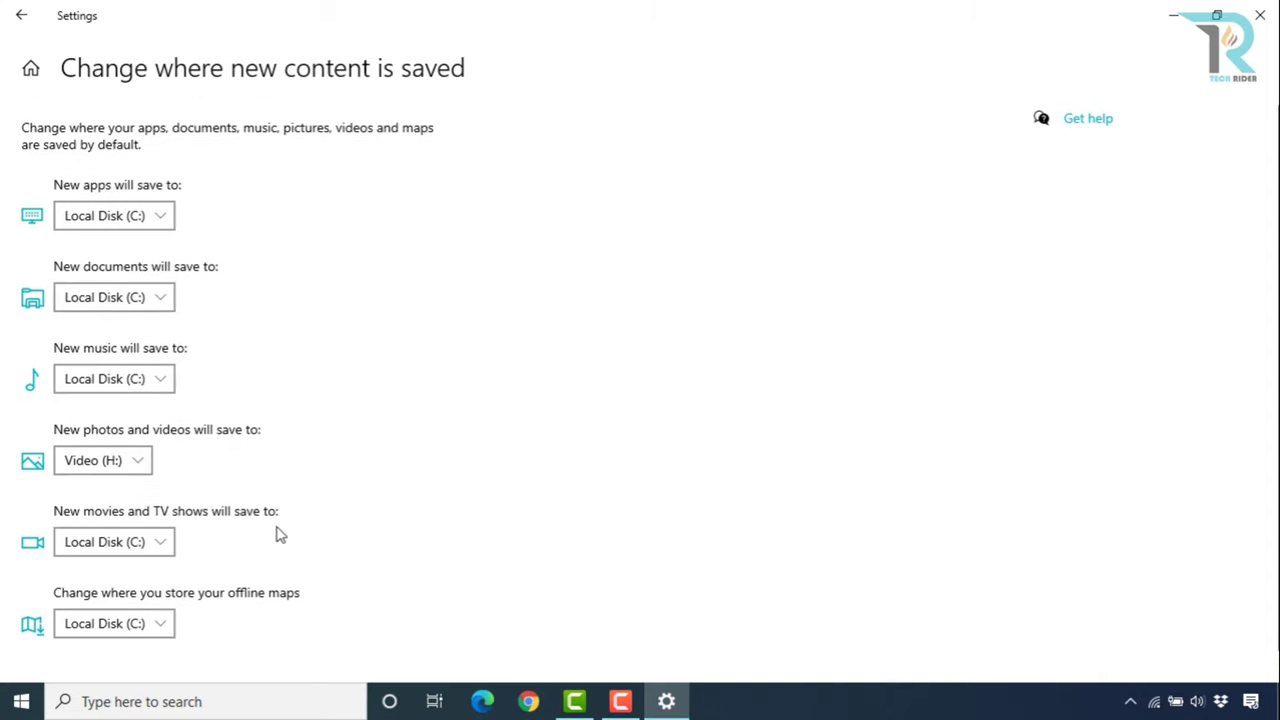
Set Dat File (G:) as the save location for new movies and TV shows and for offline maps.
left_click(147, 543)
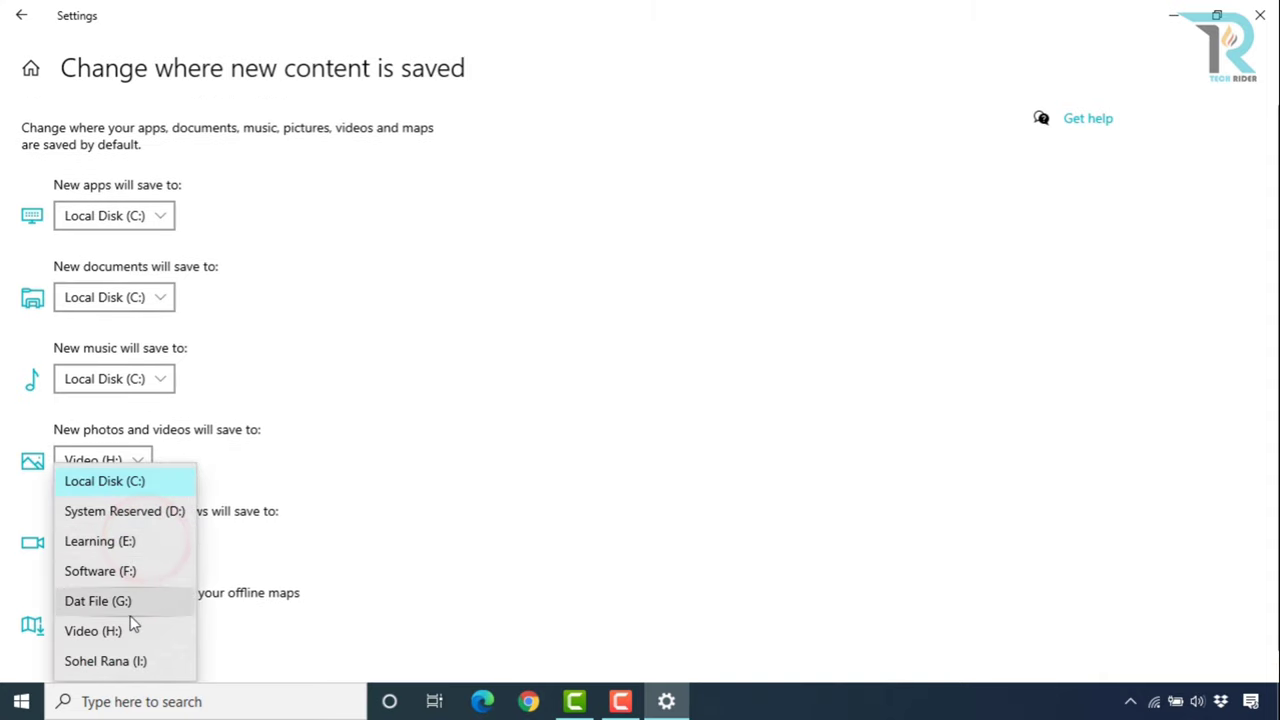
left_click(129, 612)
left_click(216, 543)
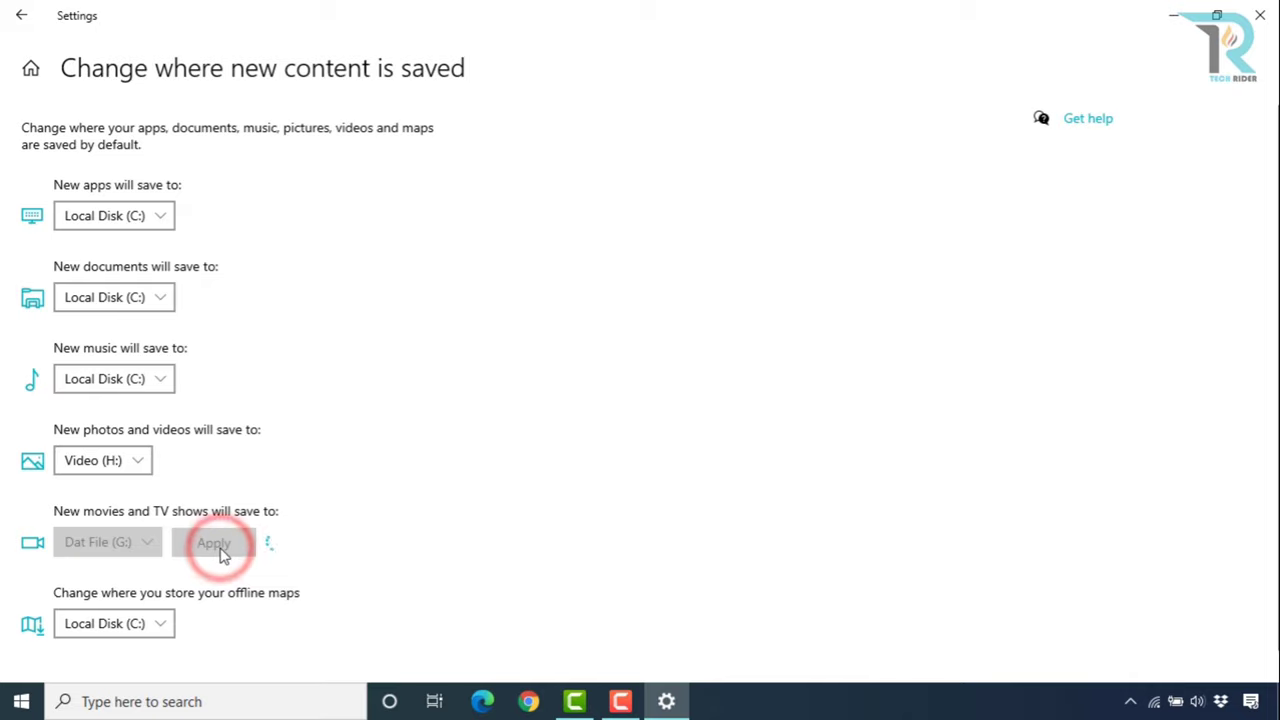
left_click(130, 623)
left_click(110, 591)
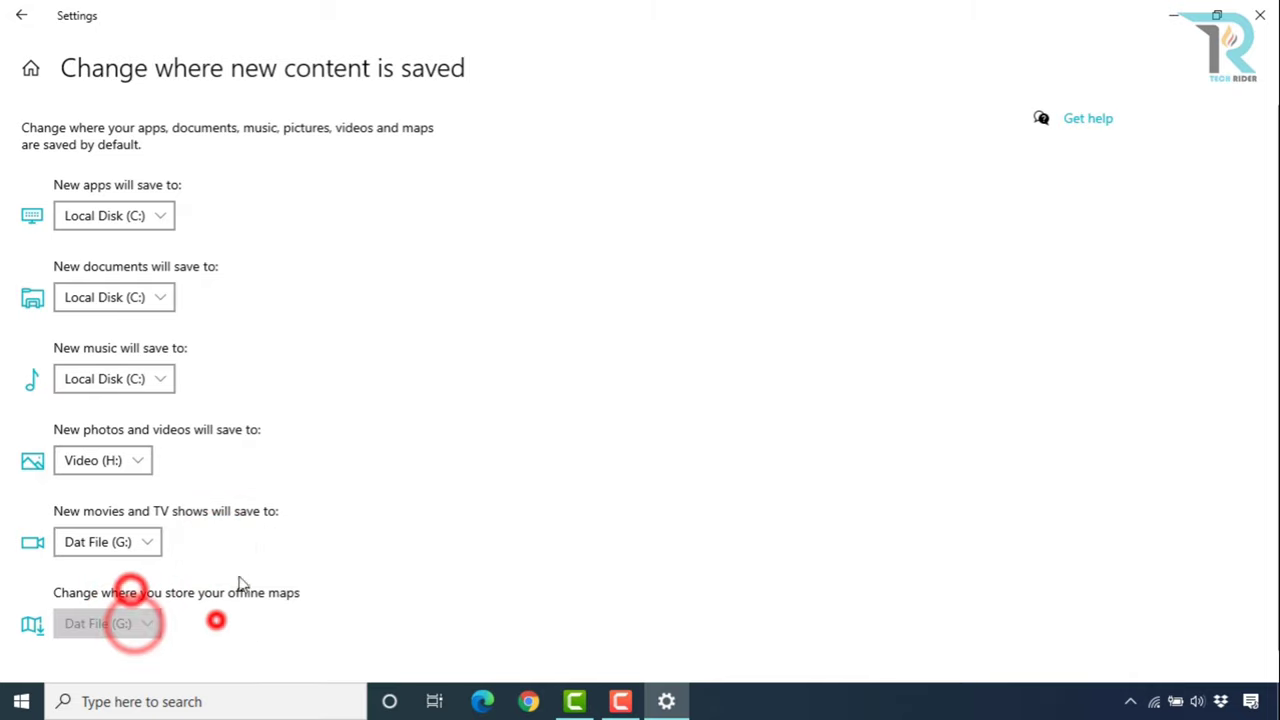
Set new music and new documents to save to Dat File (G:), applying each change.
left_click(135, 380)
left_click(130, 497)
left_click(213, 380)
left_click(147, 297)
left_click(143, 297)
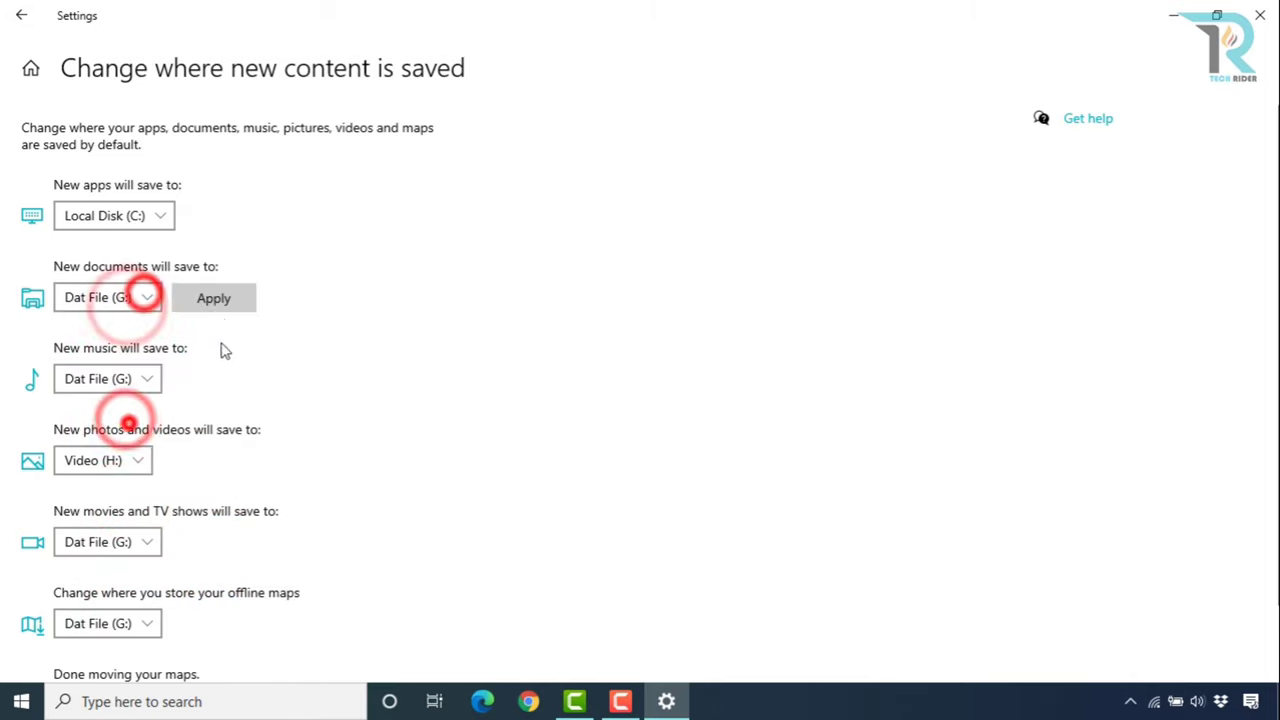
left_click(216, 302)
Set new apps to save to Dat File (G:), apply the change and return to the Storage settings.
left_click(129, 214)
left_click(100, 334)
left_click(214, 216)
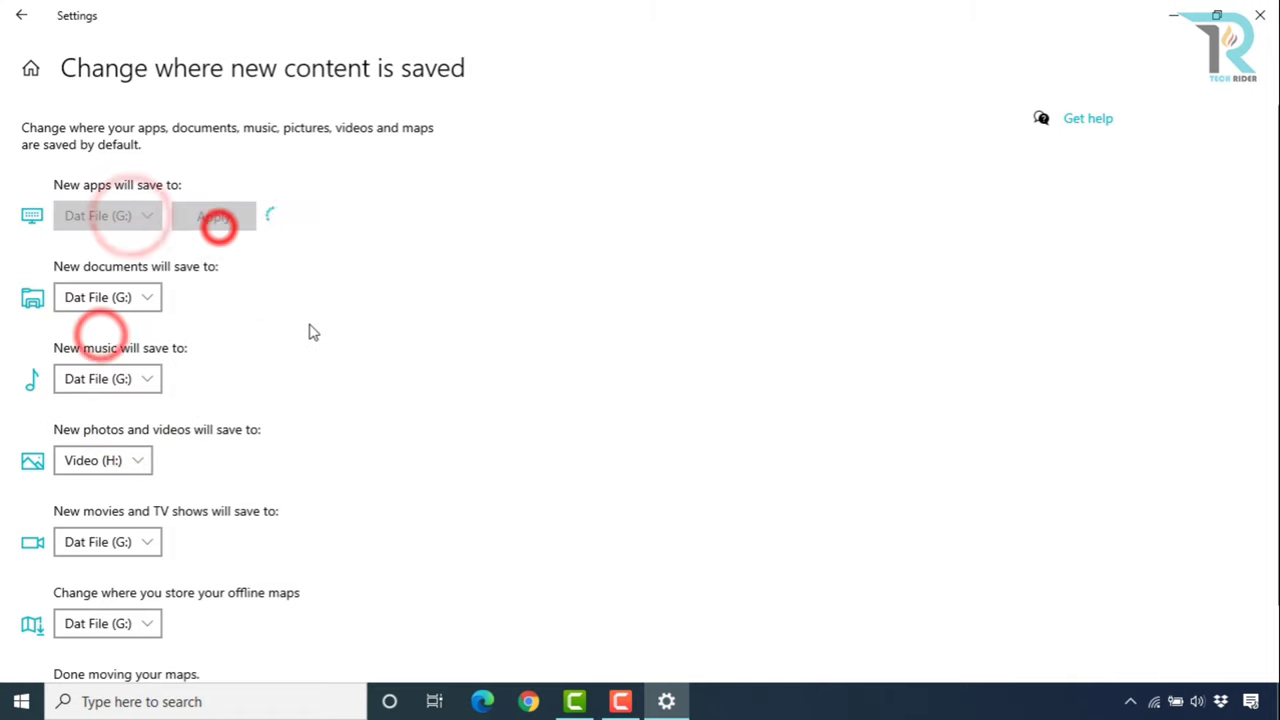
left_click(26, 18)
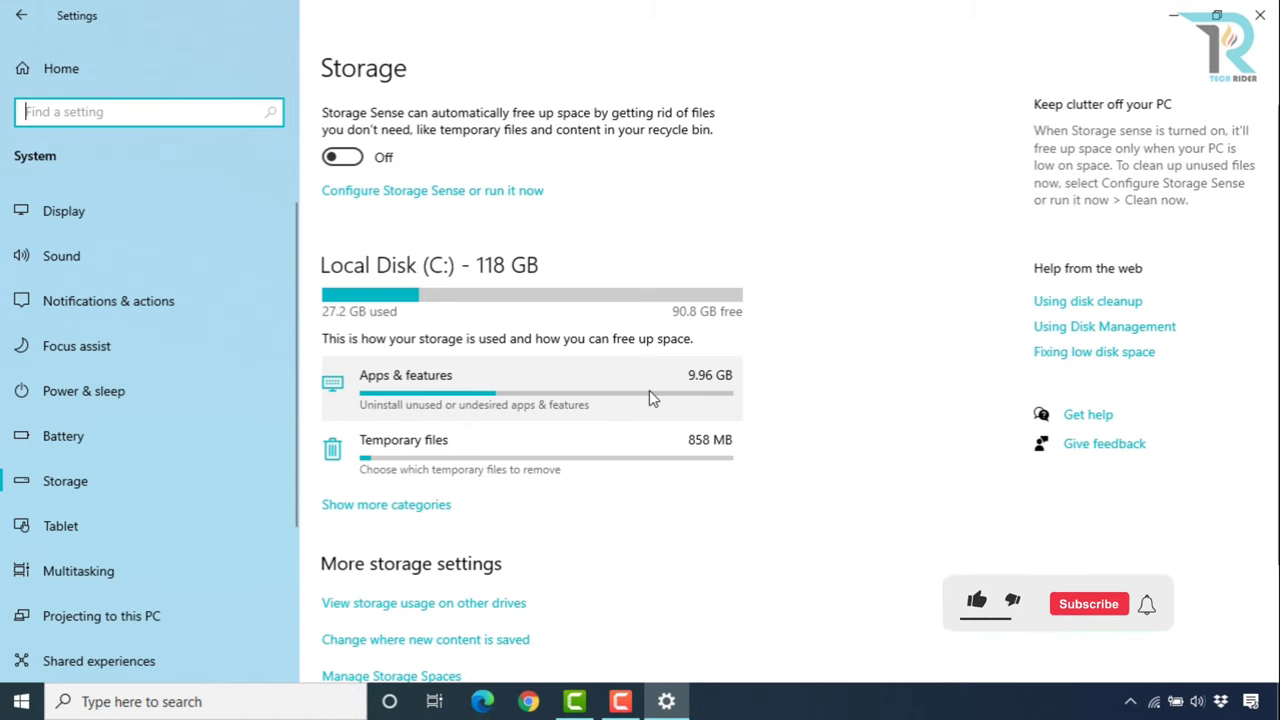
Examine the installed apps on Local Disk (C:) in Apps & features and show the move and uninstall options for 3D Viewer.
left_click(538, 410)
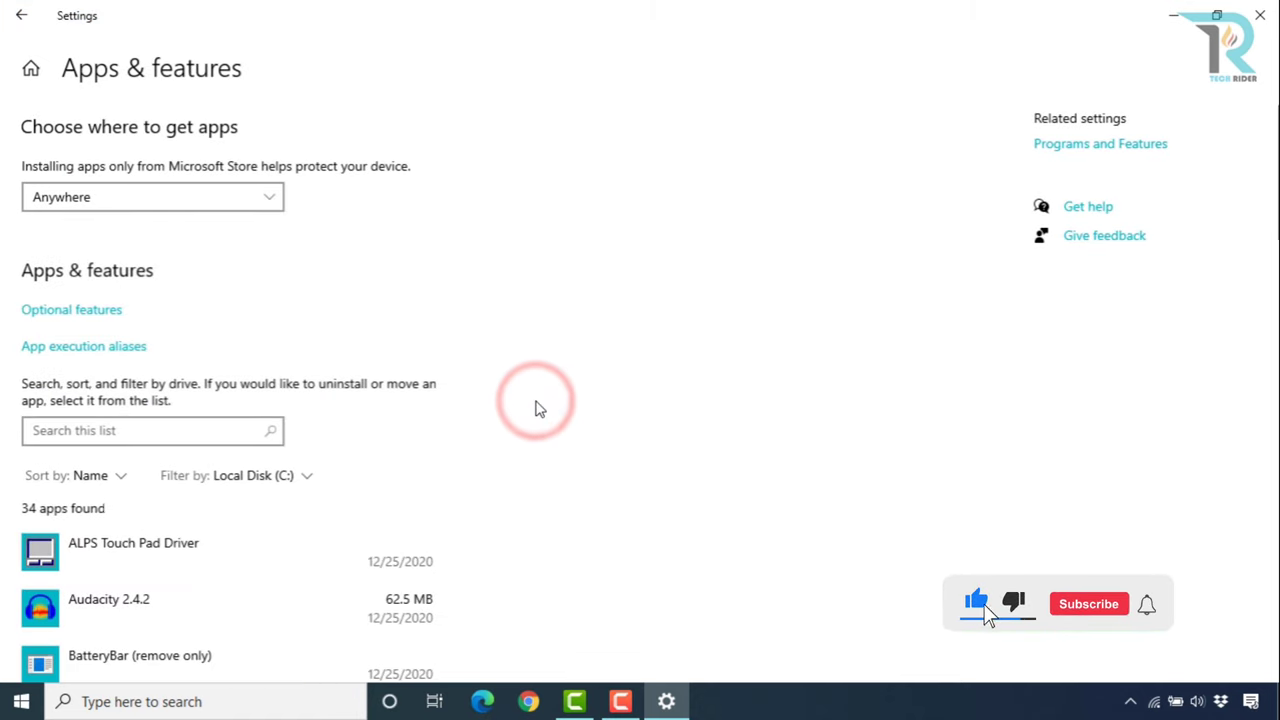
scroll(611, 487, "down", 2)
scroll(611, 487, "down", 5)
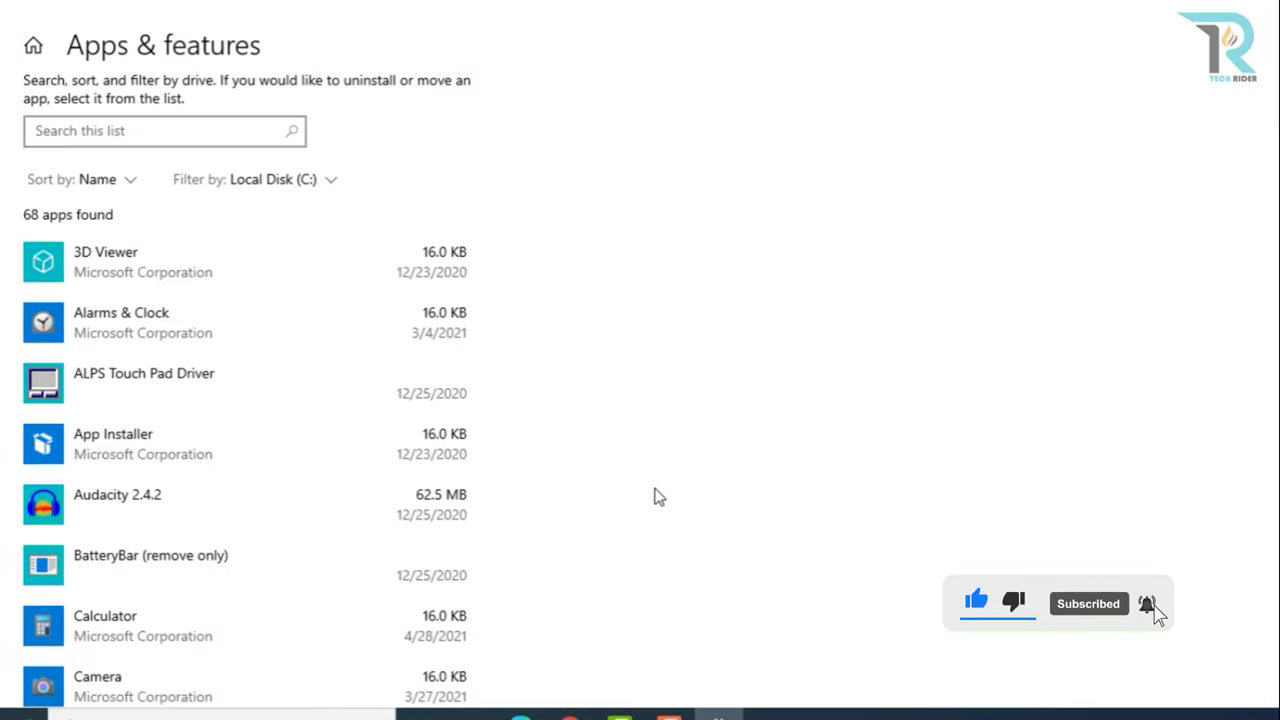
scroll(677, 501, "down", 15)
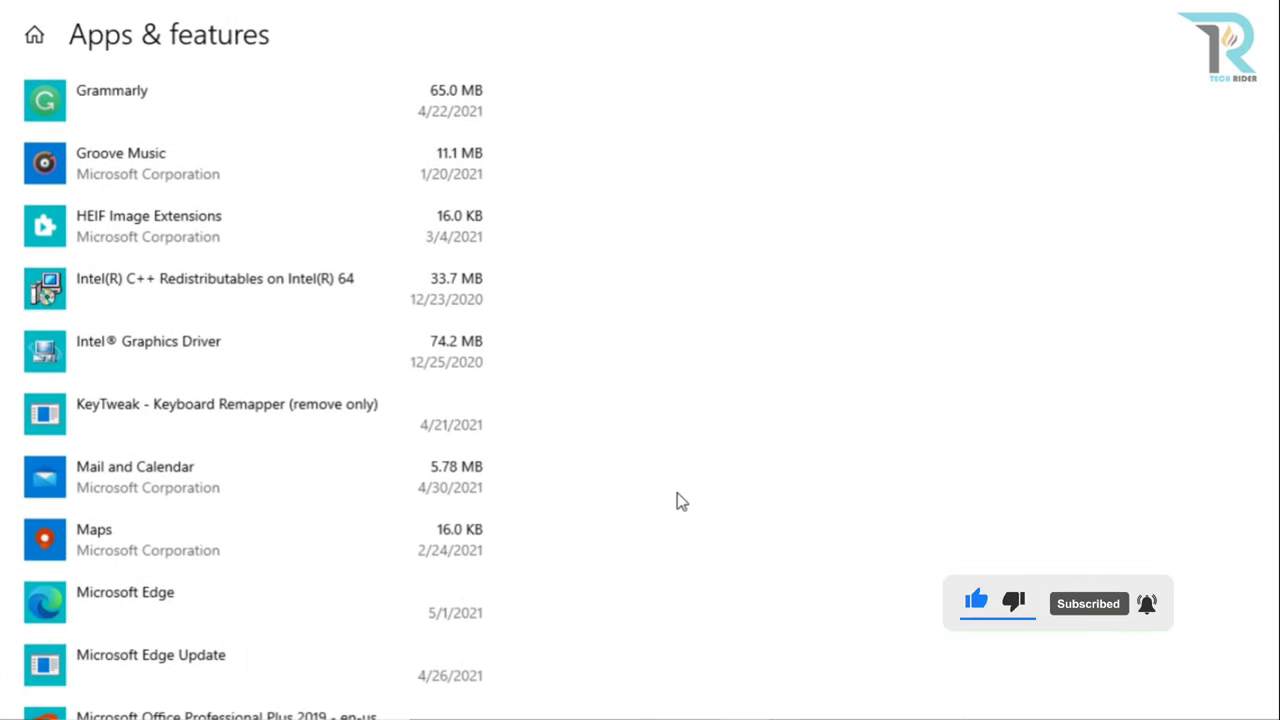
scroll(674, 501, "down", 15)
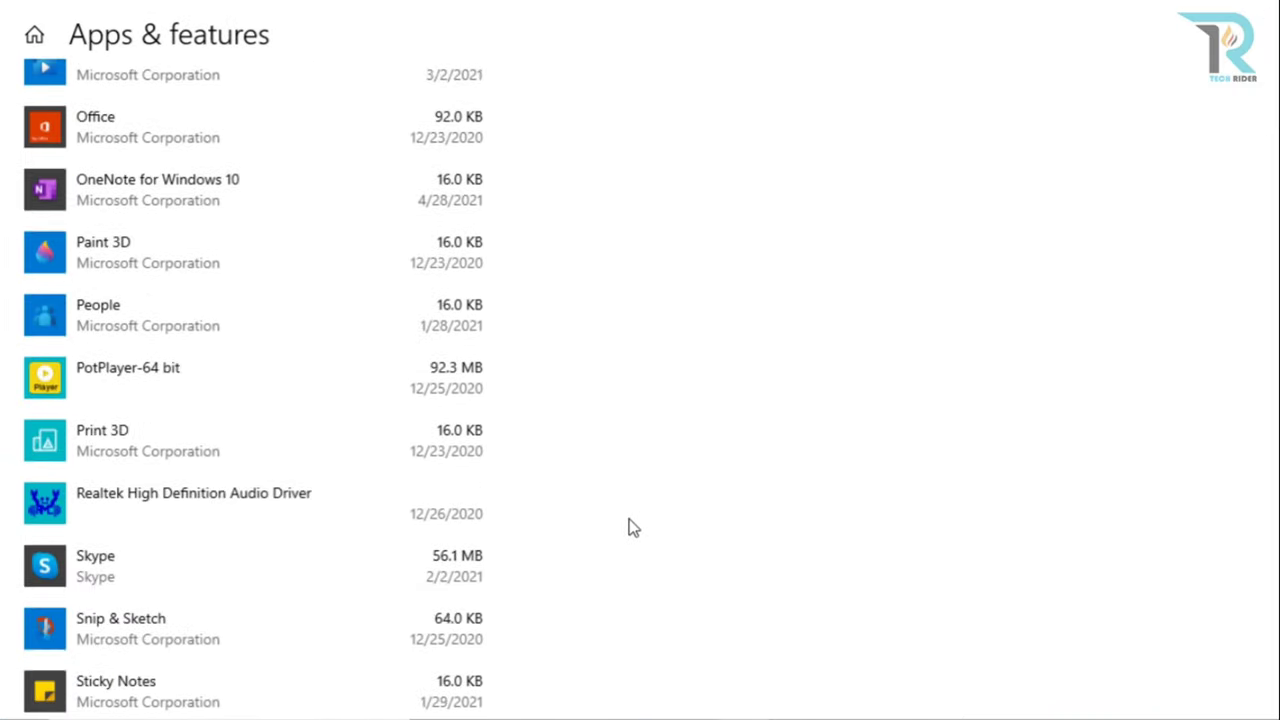
scroll(620, 551, "down", 4)
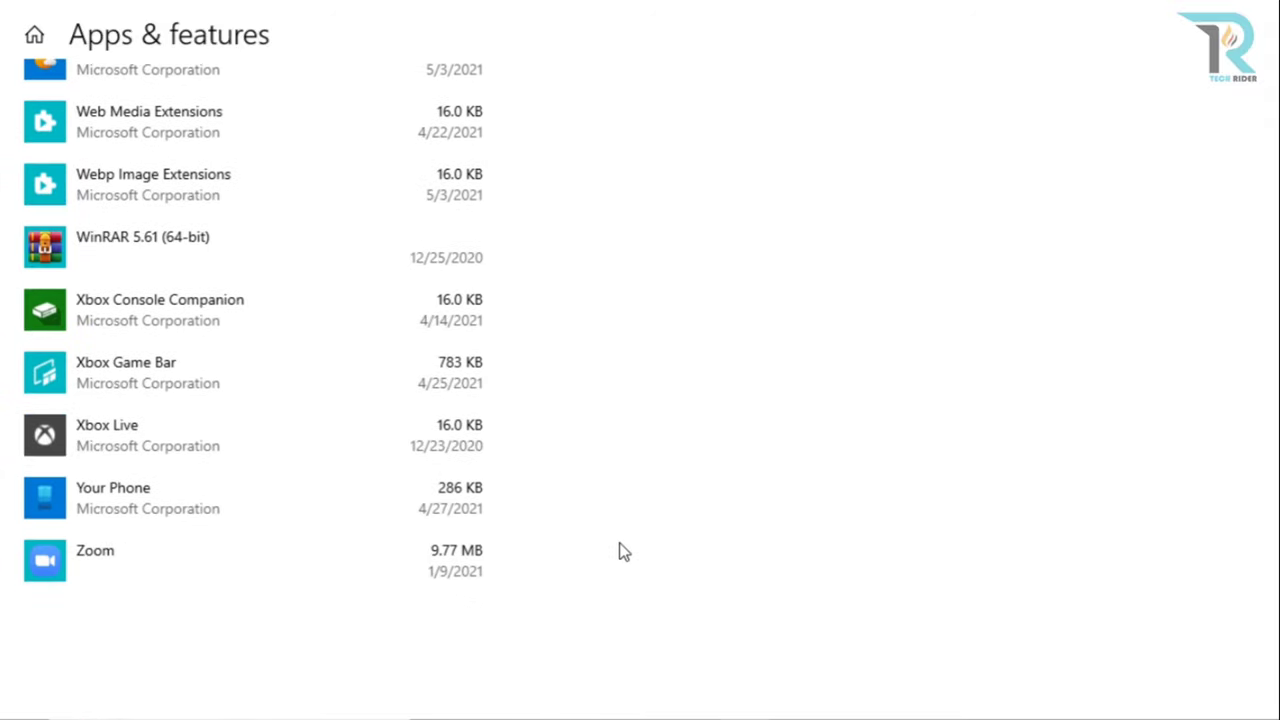
scroll(620, 551, "up", 20)
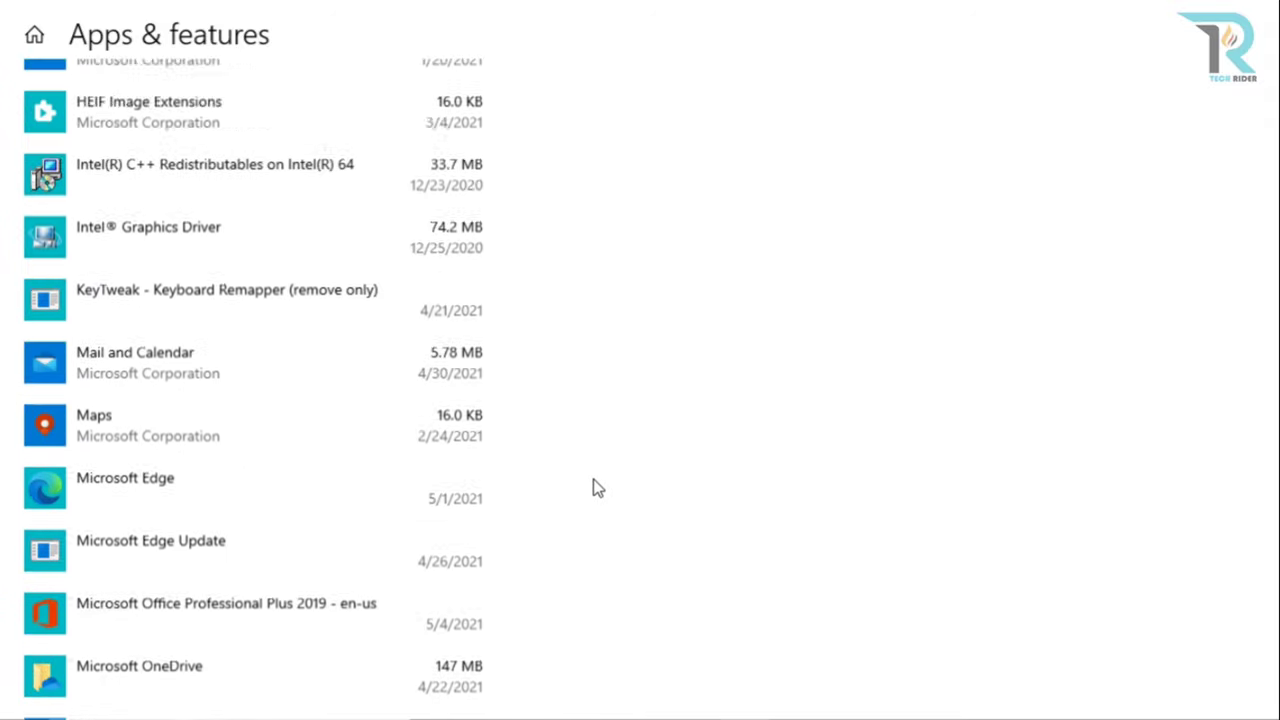
scroll(593, 488, "up", 7)
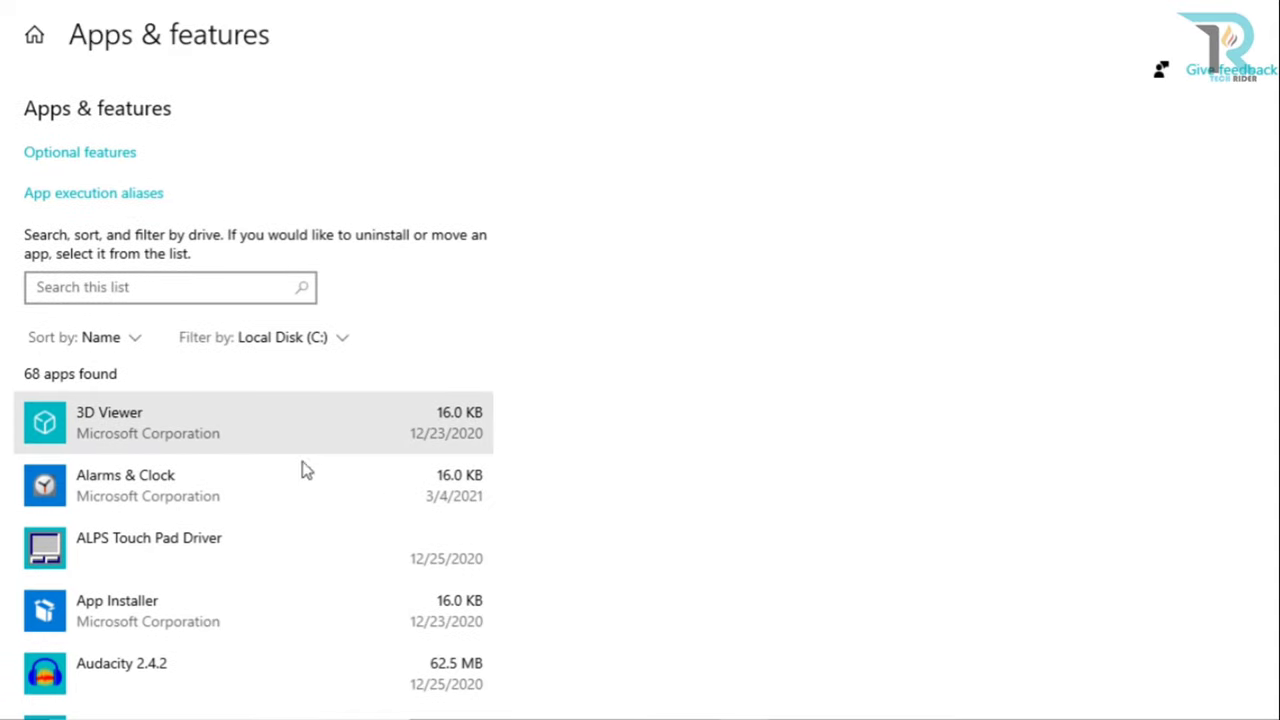
left_click(282, 437)
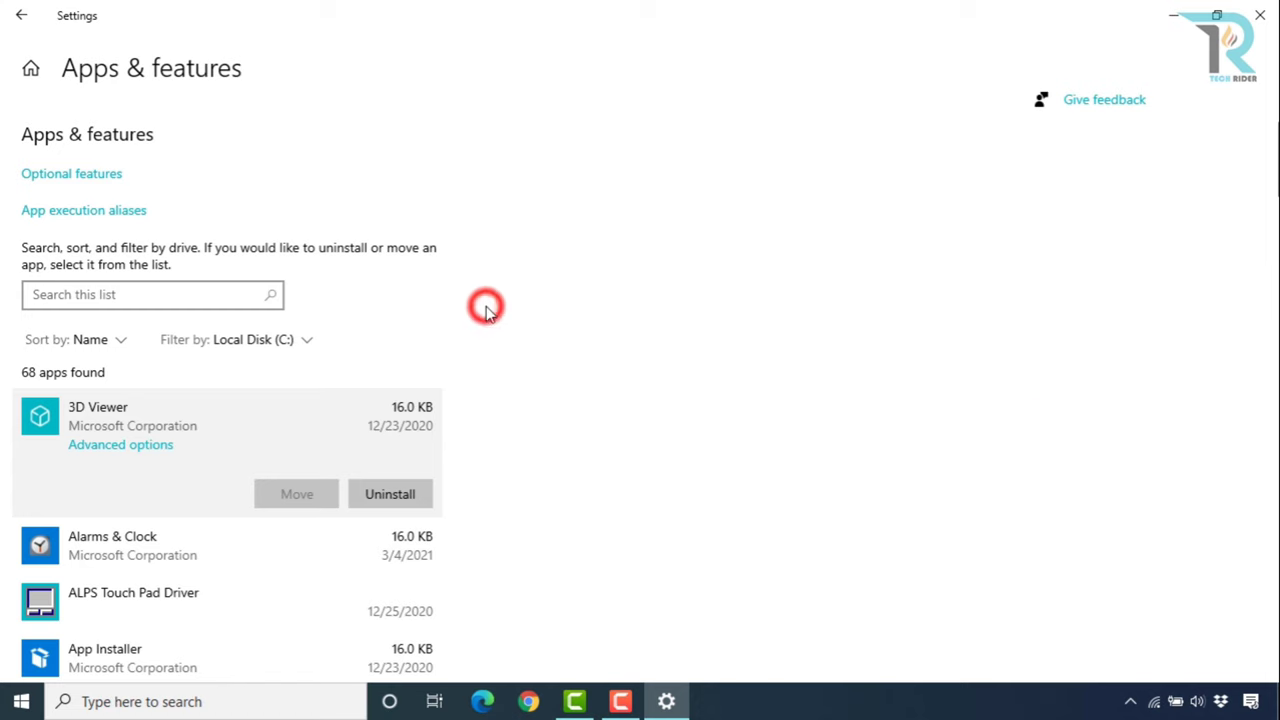
Remove the selected temporary files, including Windows Update Cleanup, Windows upgrade log files and Thumbnails, through the Storage settings.
left_click(22, 16)
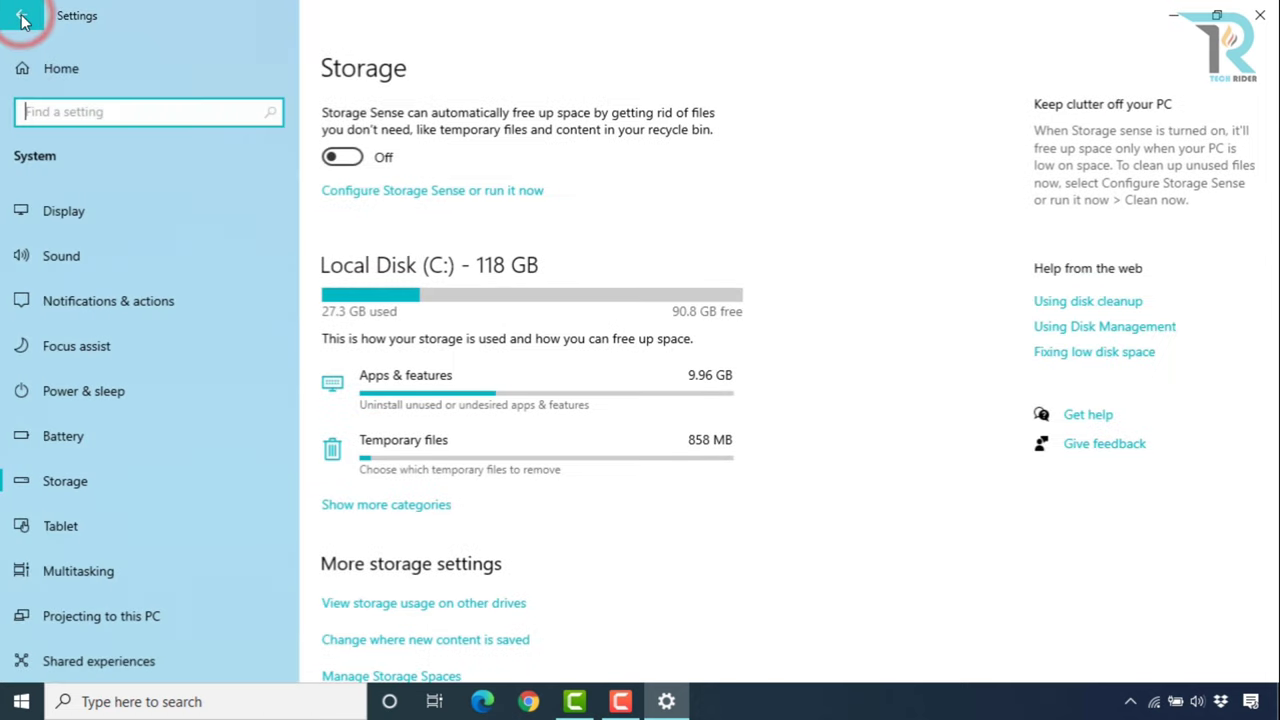
left_click(462, 465)
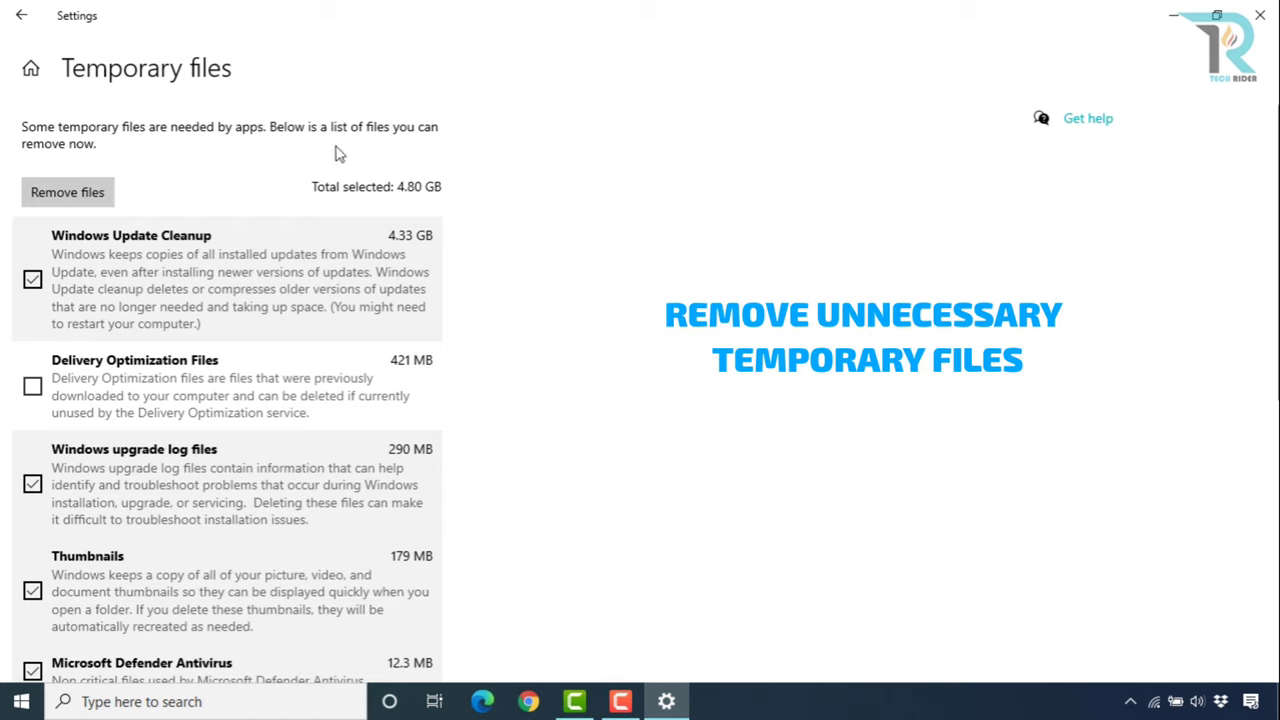
left_click(69, 194)
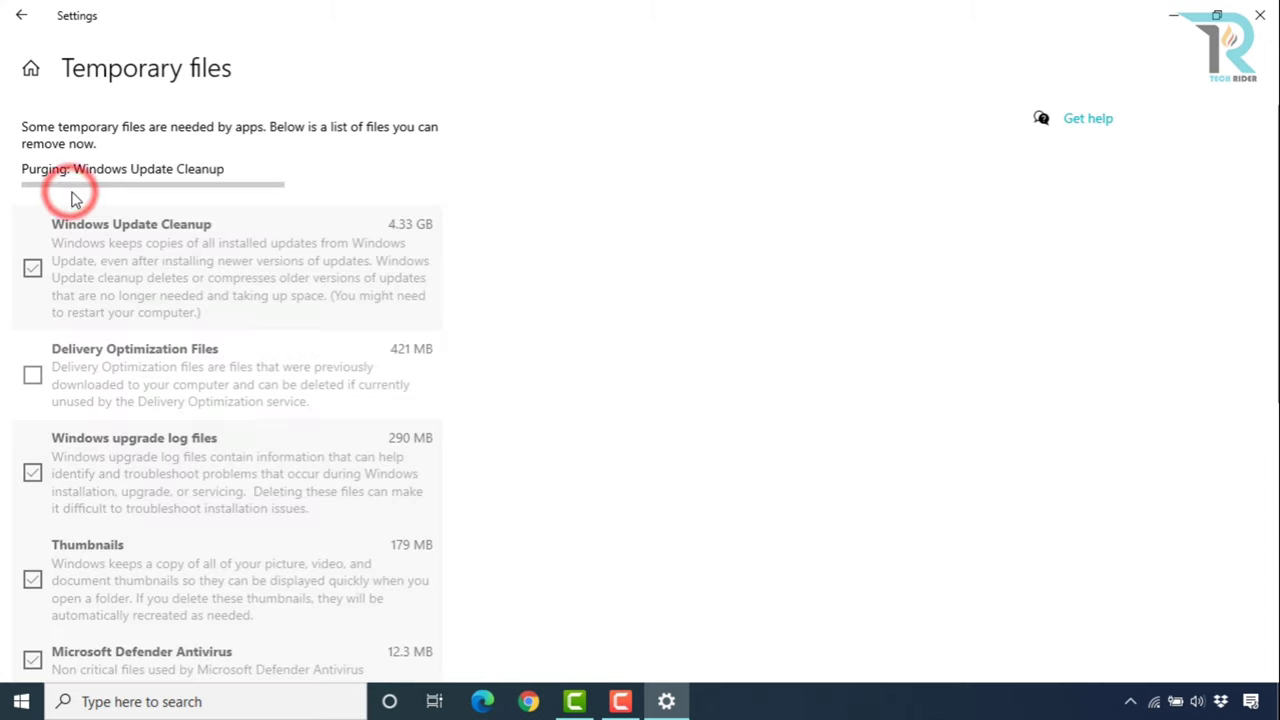